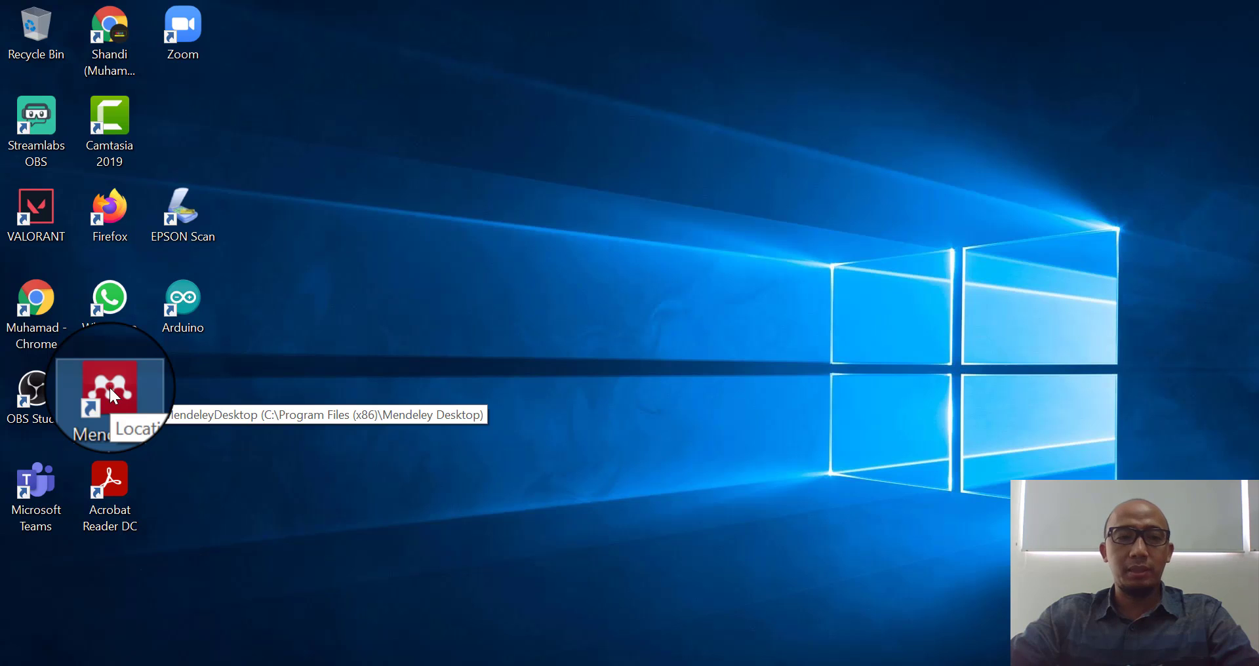
# - Launch Mendeley Desktop and sign in with the account e-mail and password
pyautogui.doubleClick(109, 387)
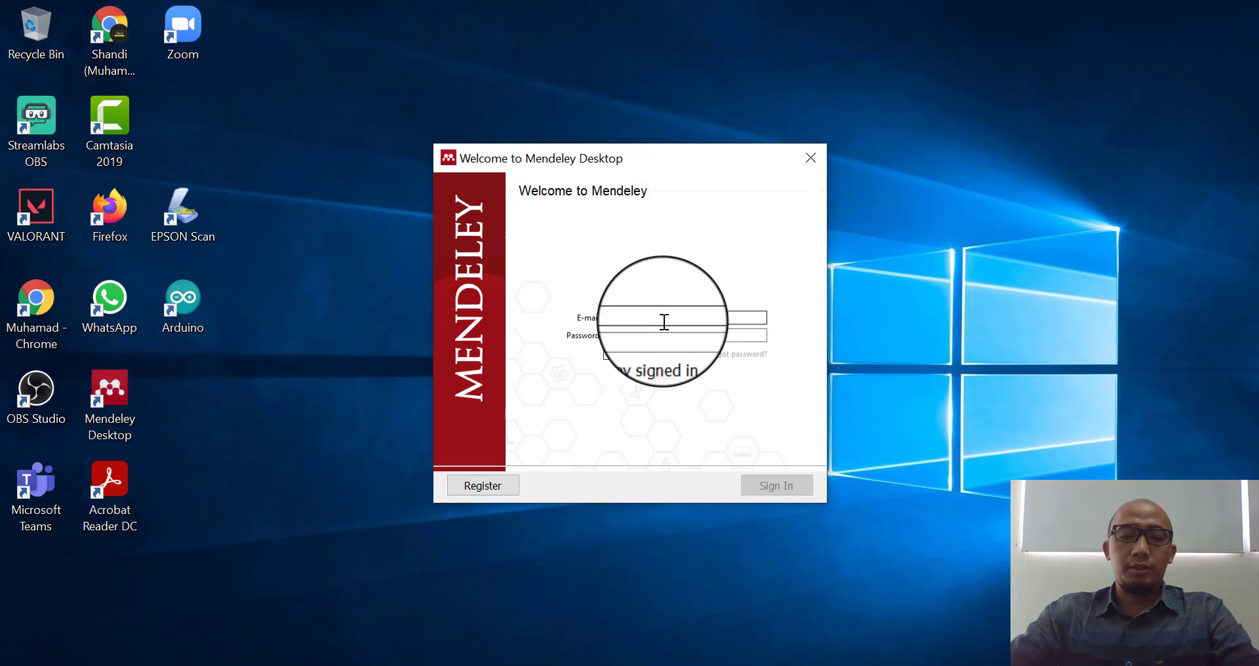
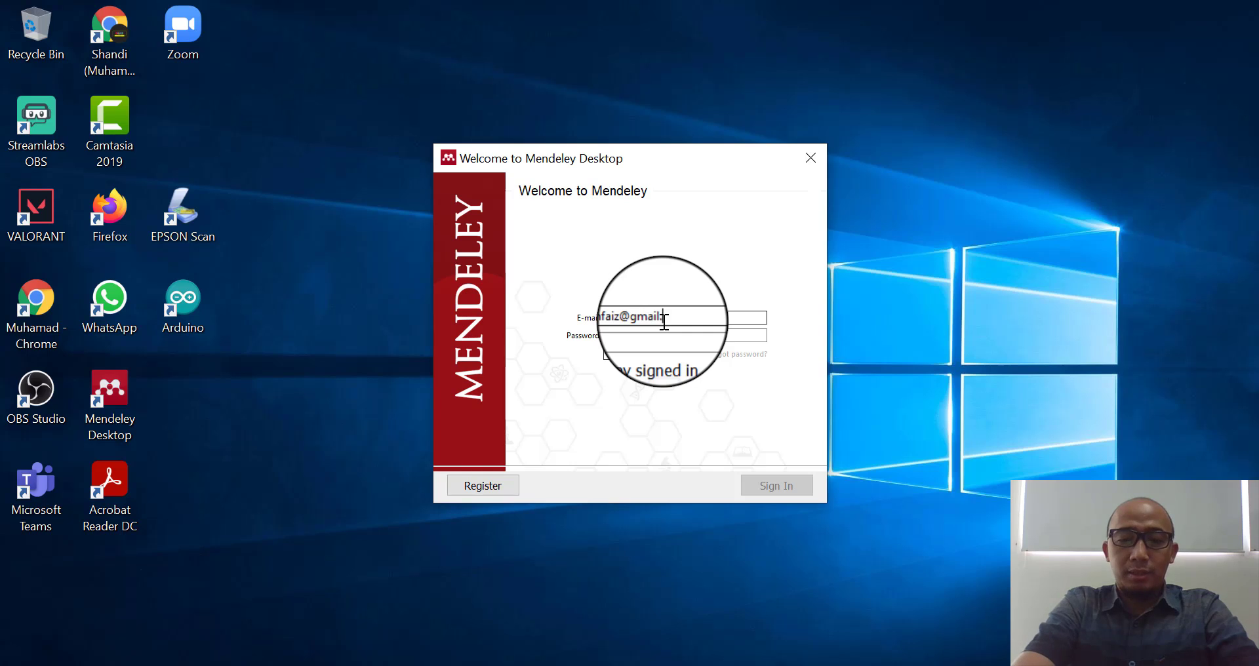
pyautogui.press('Tab')
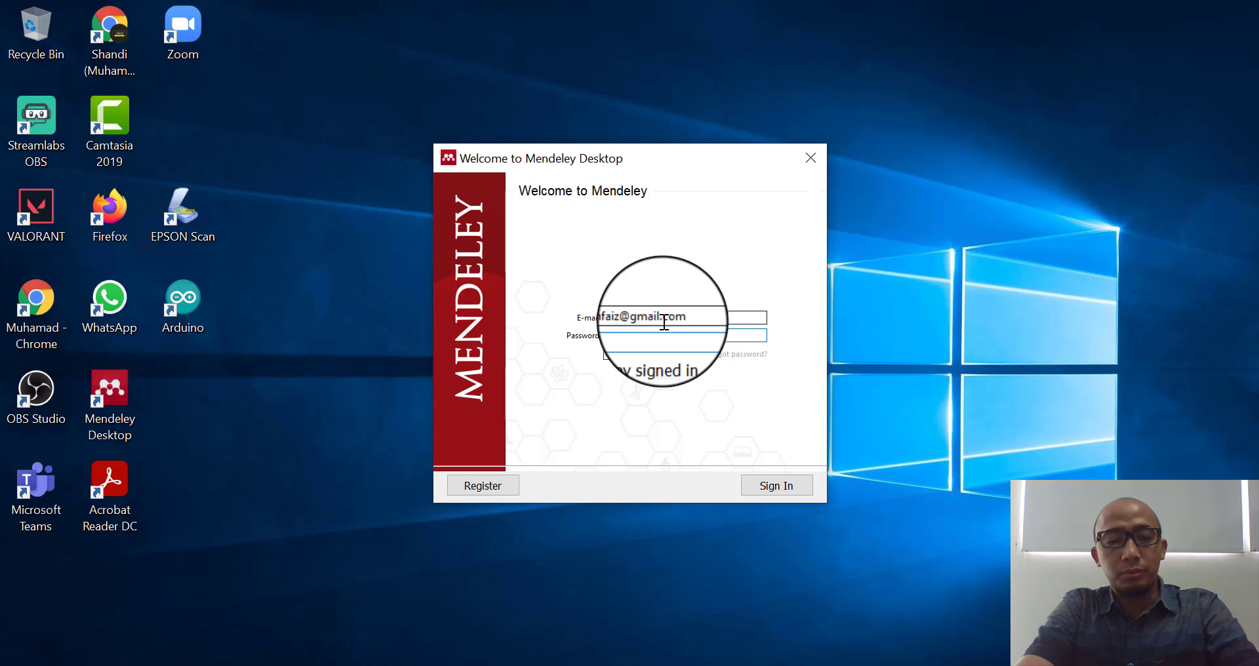
pyautogui.write('********')
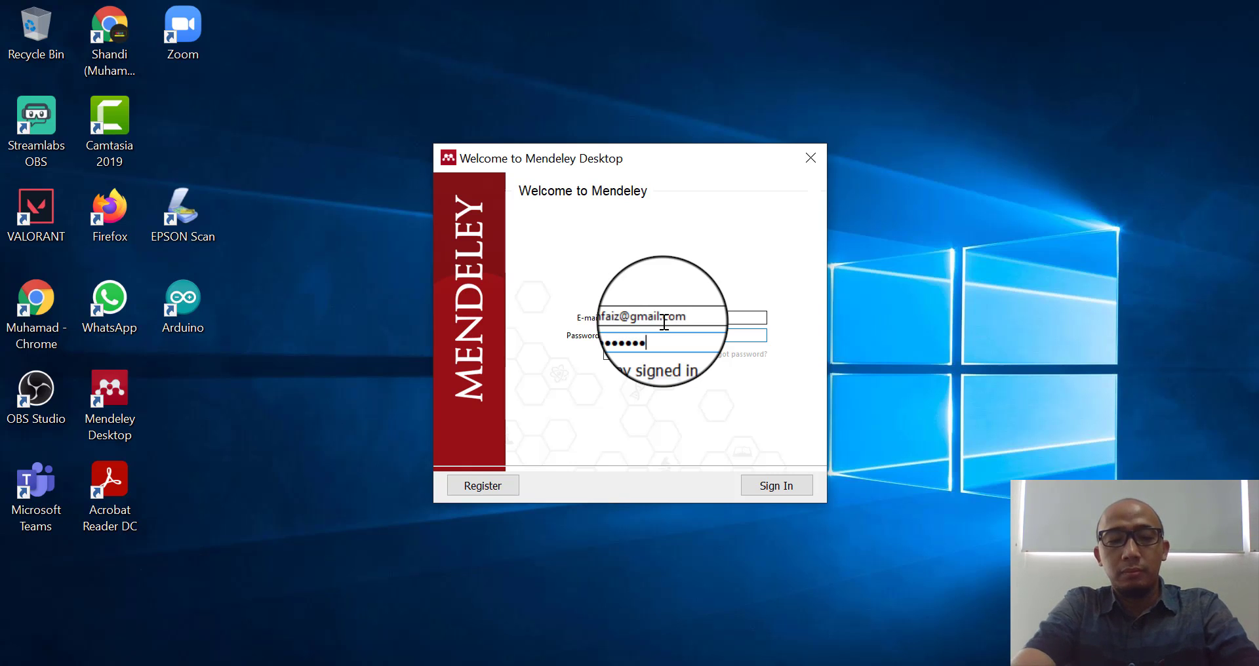
pyautogui.click(777, 482)
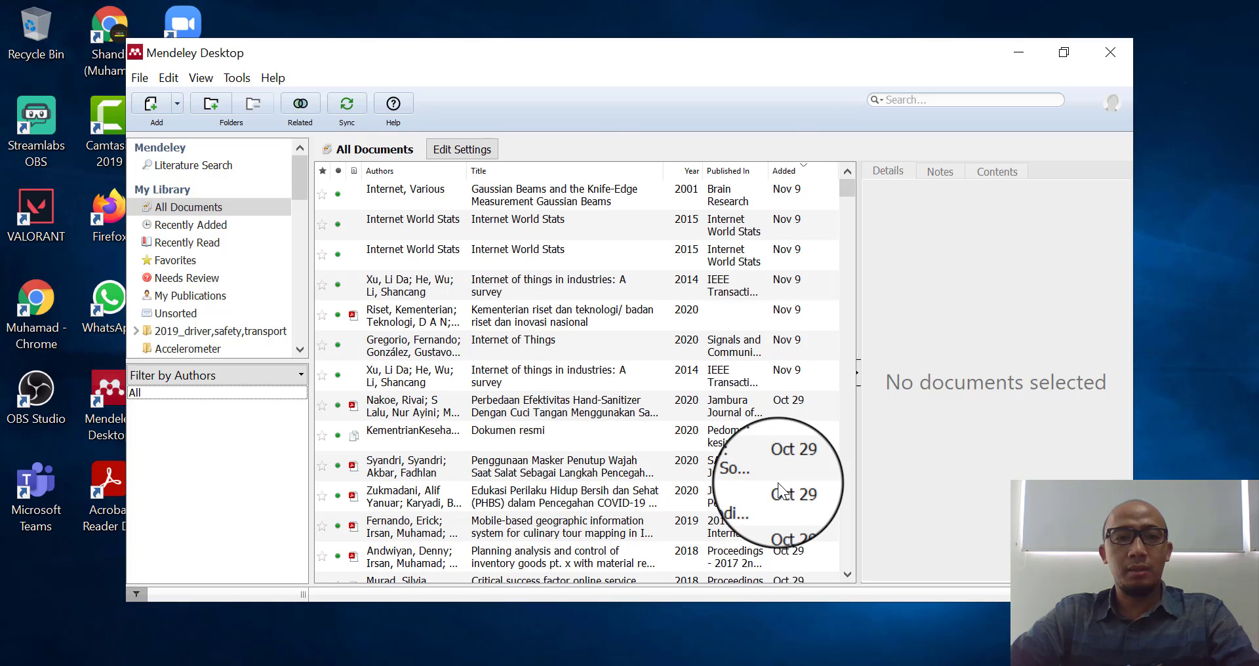
# - Restore and then maximize the Mendeley window so it fills the screen
pyautogui.click(1068, 51)
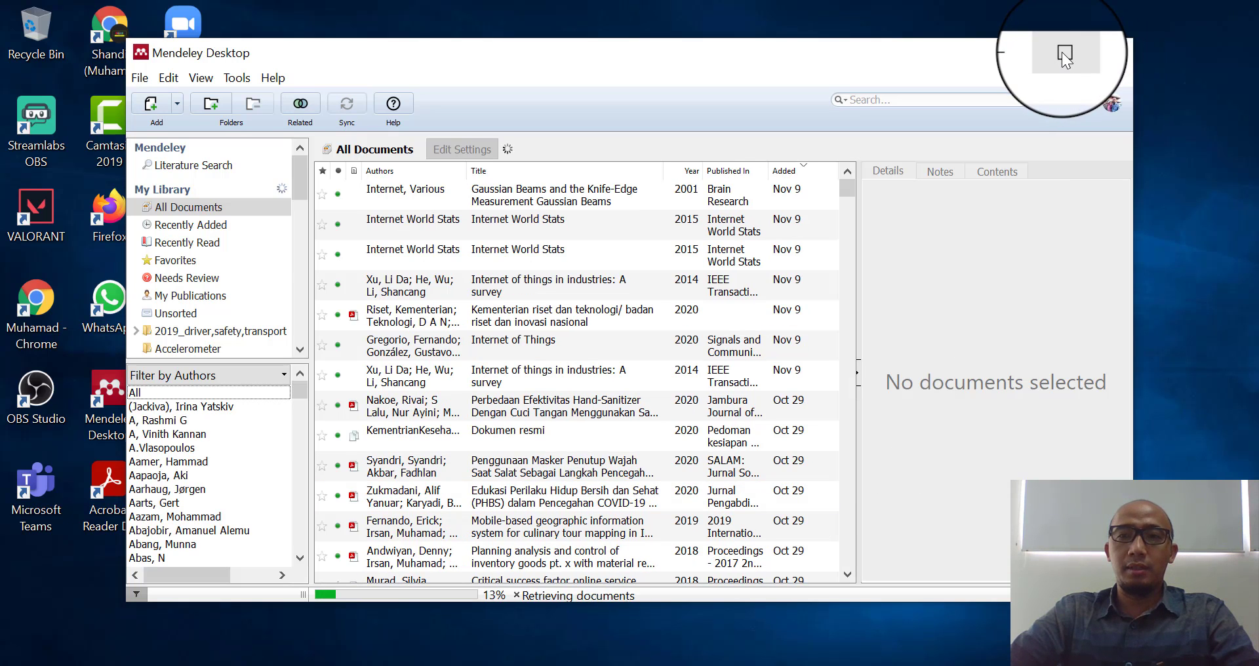
pyautogui.click(1061, 52)
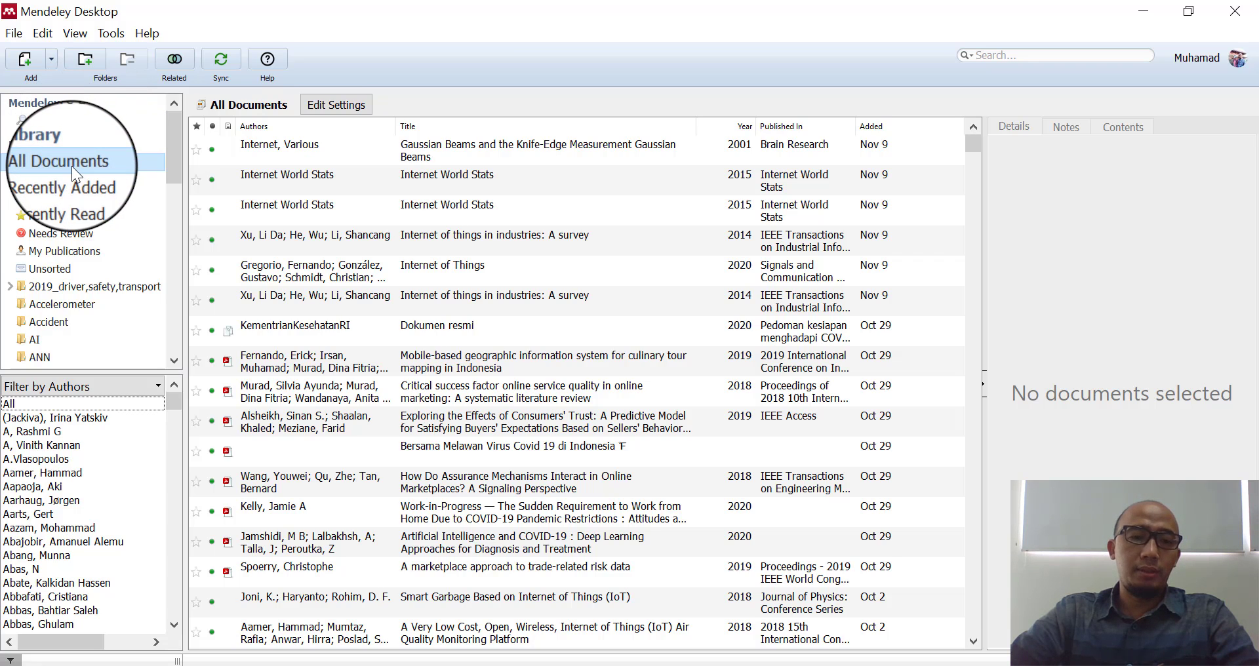
# - Select the Gaussian Beams paper, then view the Recently Added, Recently Read and Favorites lists
pyautogui.click(303, 144)
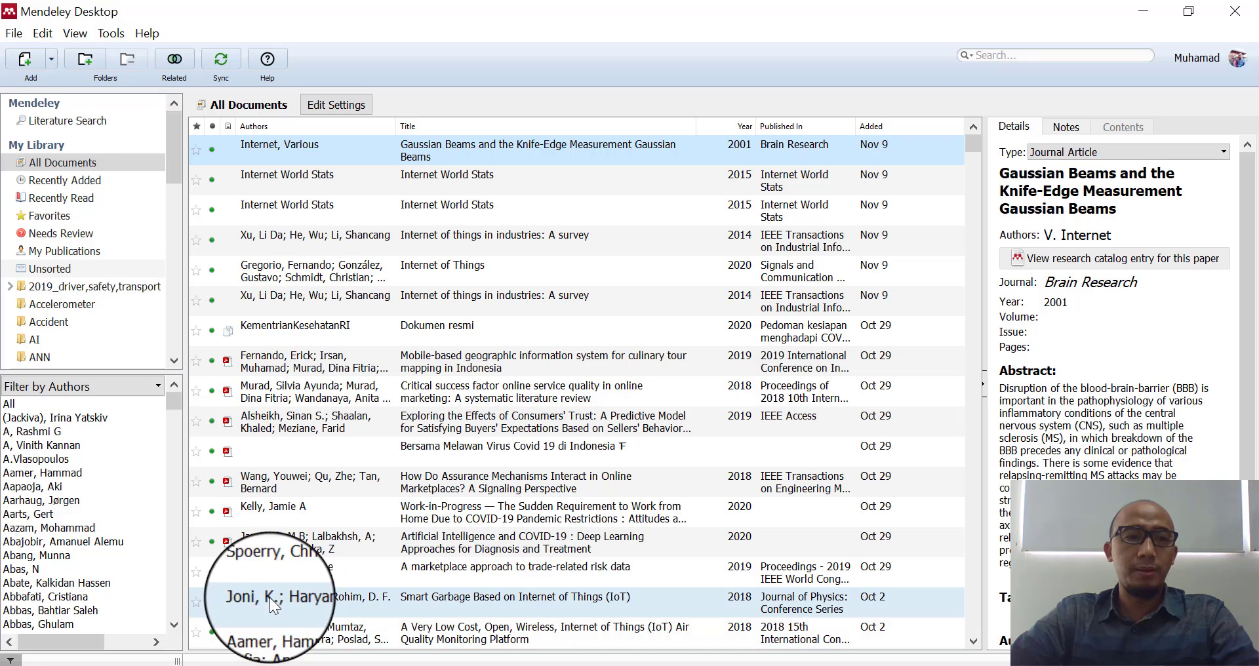
pyautogui.click(57, 183)
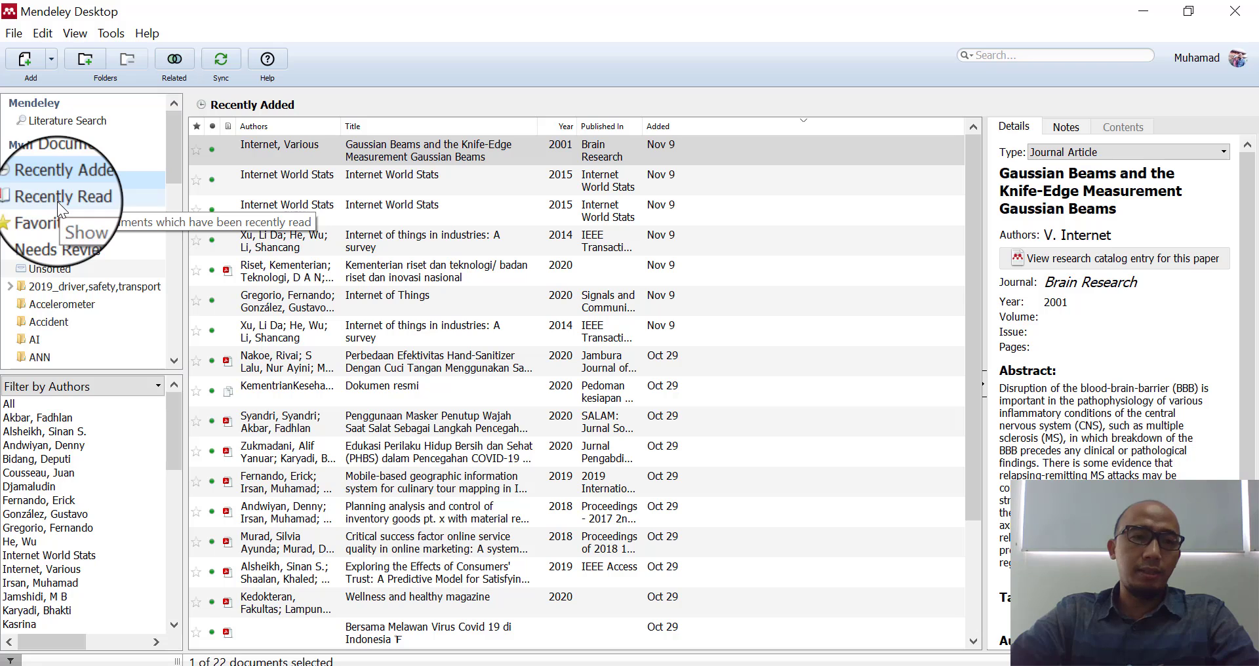
pyautogui.click(57, 201)
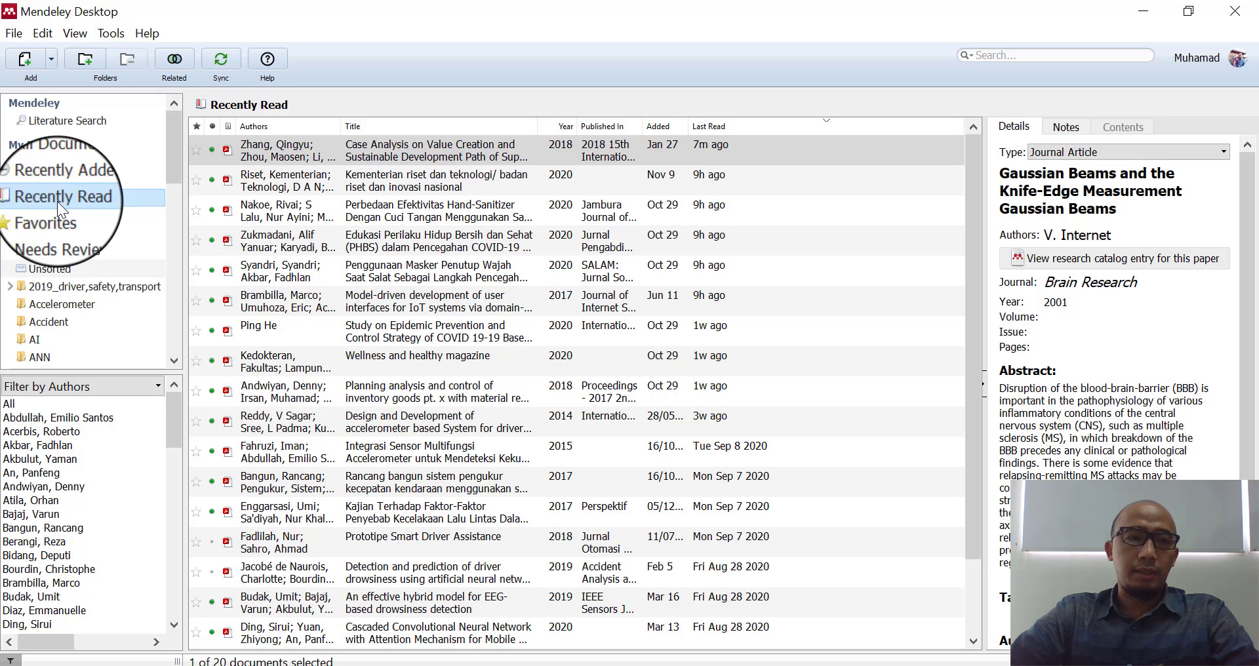
pyautogui.click(56, 223)
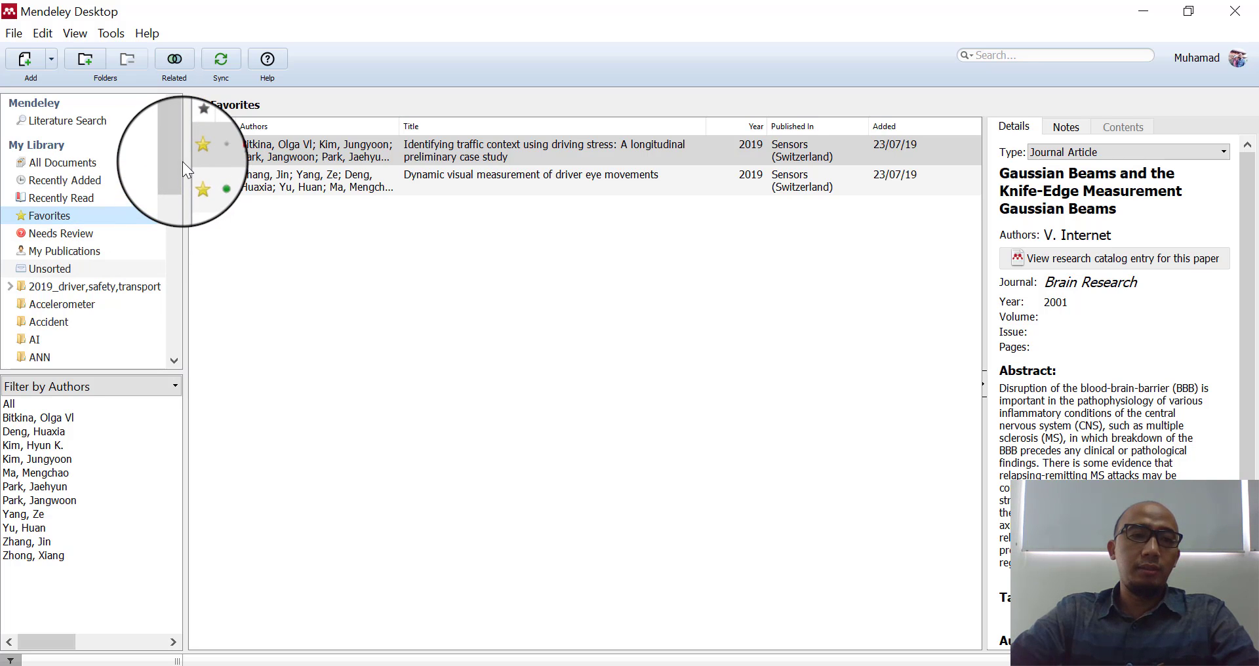
# - View My Publications, then the Accelerometer folder, ending on the CNN folder's 8 documents
pyautogui.click(49, 255)
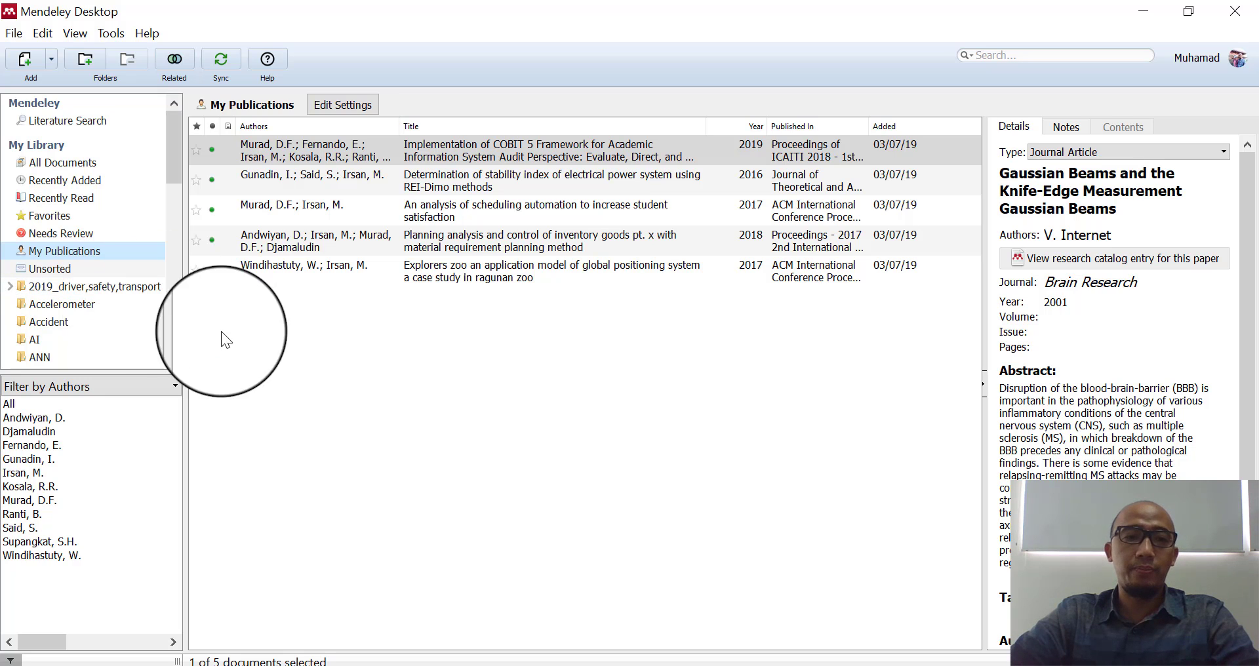
pyautogui.scroll(-2, 174, 174)
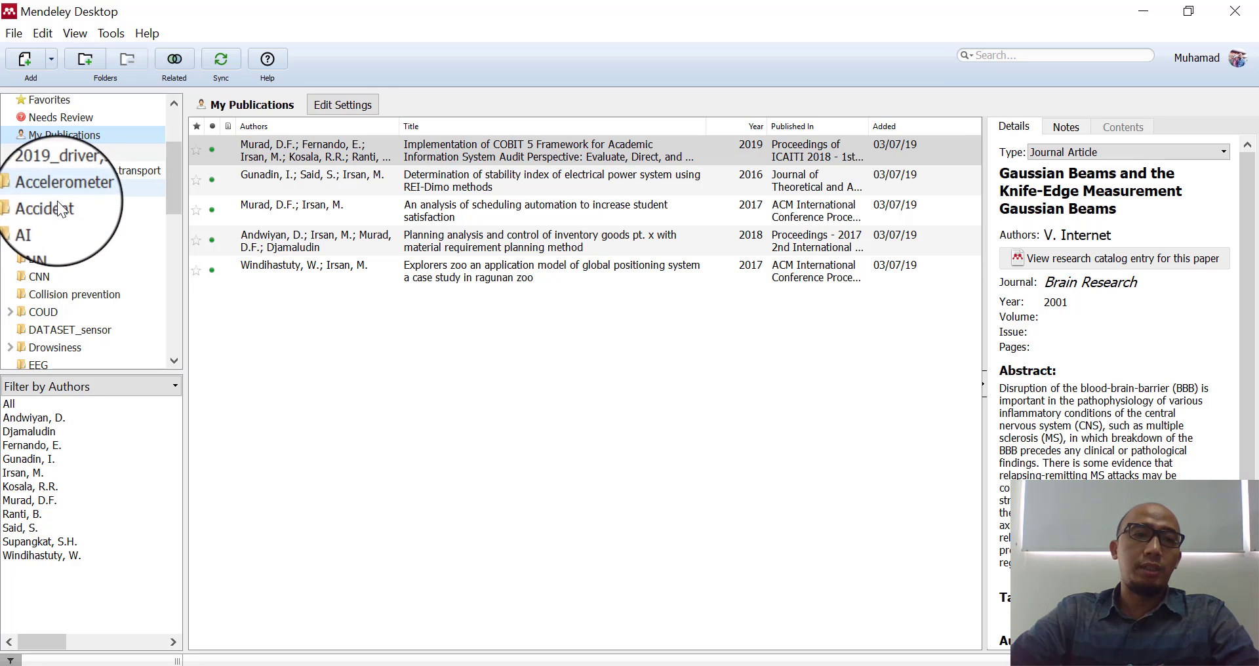
pyautogui.click(65, 193)
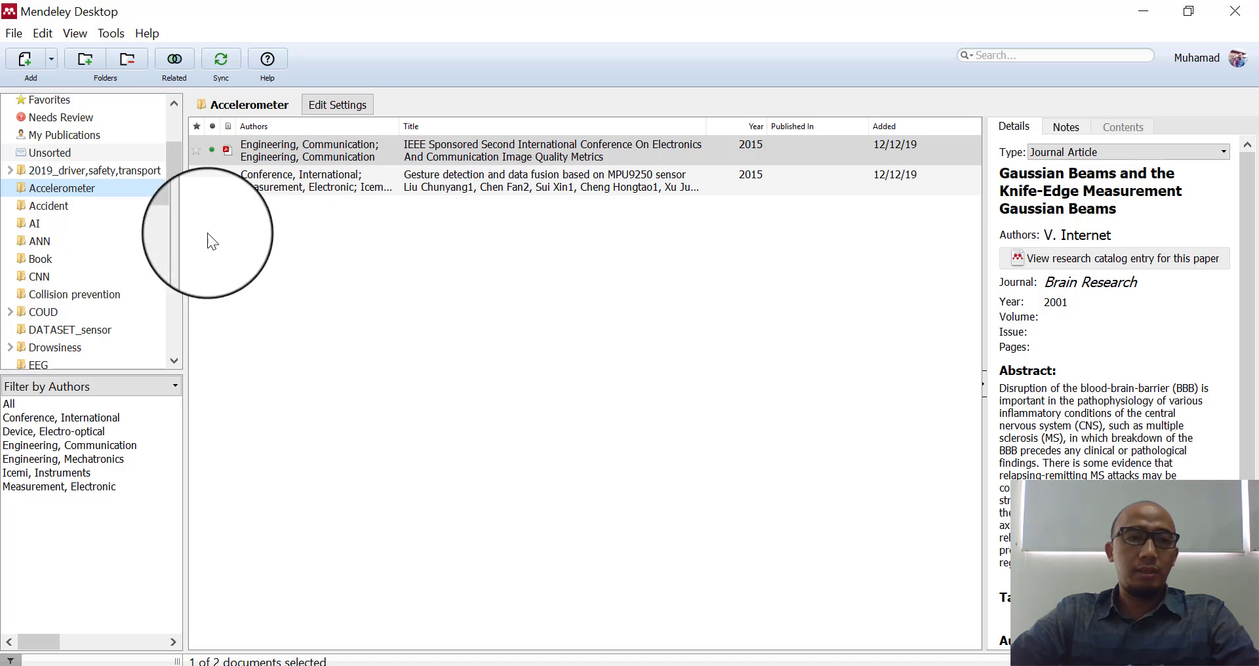
pyautogui.click(36, 276)
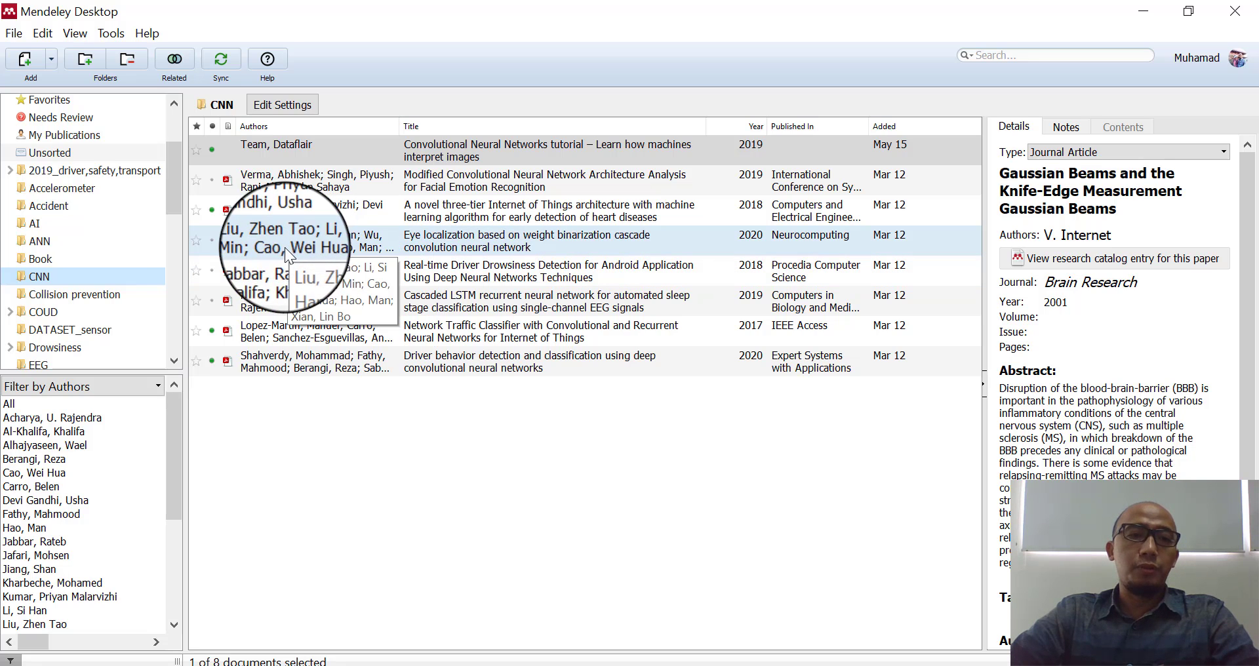
# - Star the Lopez-Martin paper, view the UNIS_FT group, then return to All Documents (1,935)
pyautogui.moveTo(173, 191); pyautogui.dragTo(194, 329)
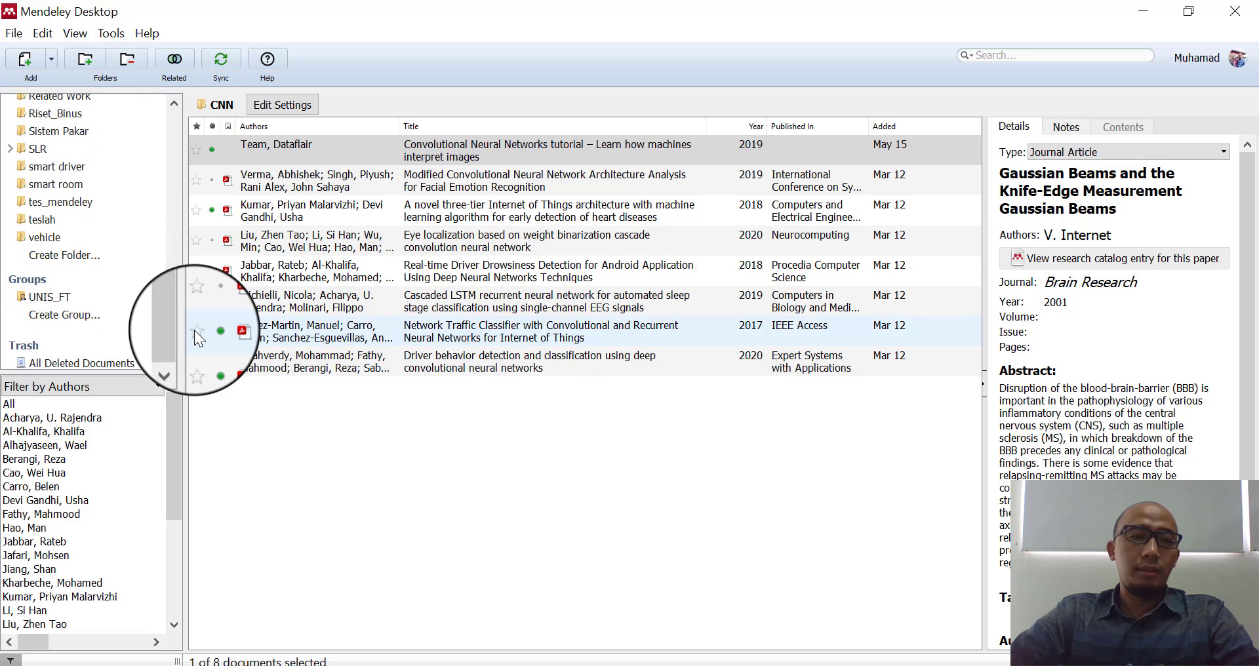
pyautogui.click(195, 331)
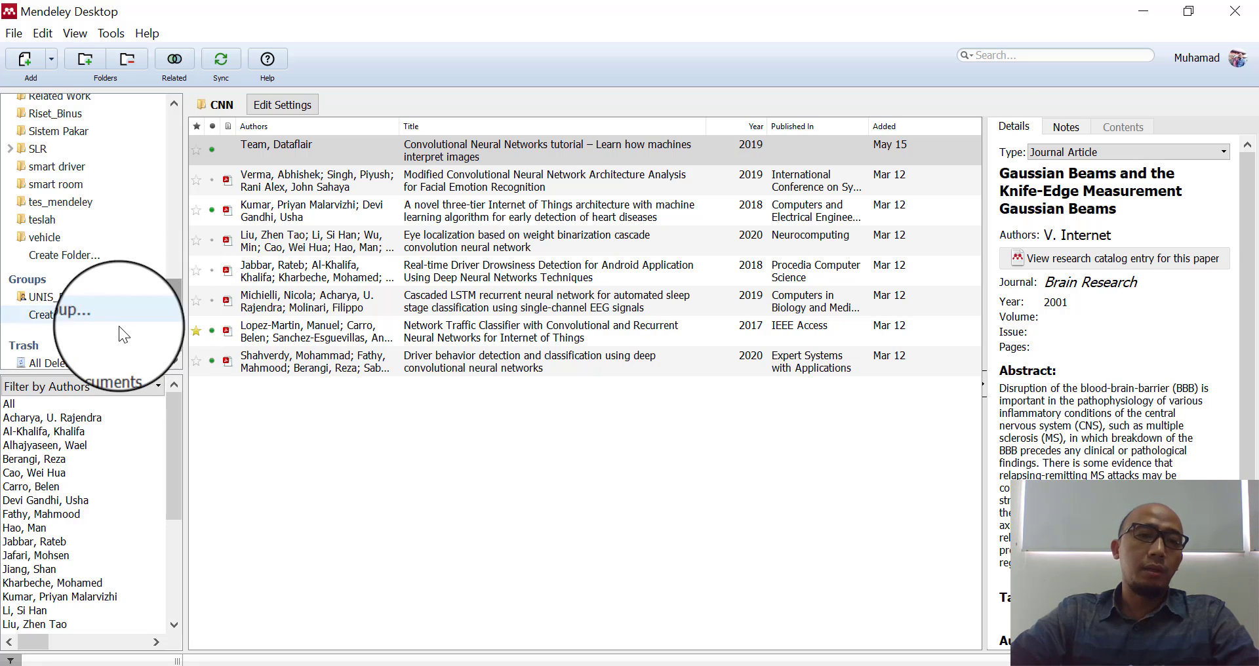
pyautogui.click(56, 302)
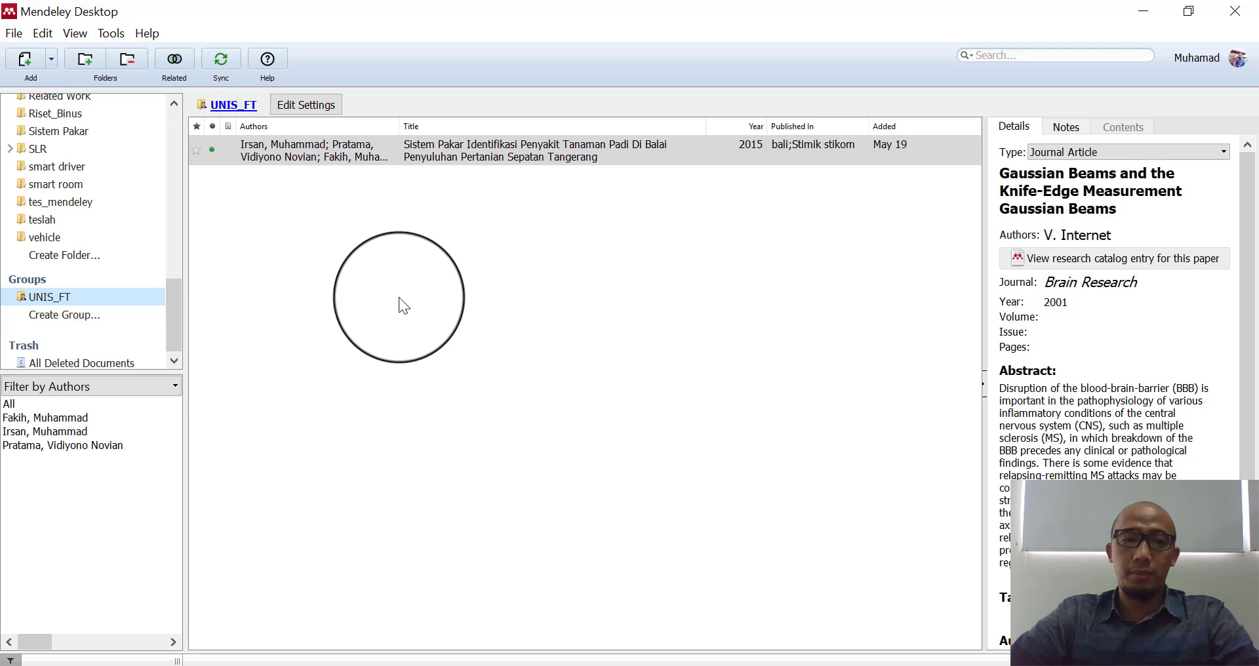
pyautogui.moveTo(181, 320); pyautogui.dragTo(172, 124)
pyautogui.click(67, 159)
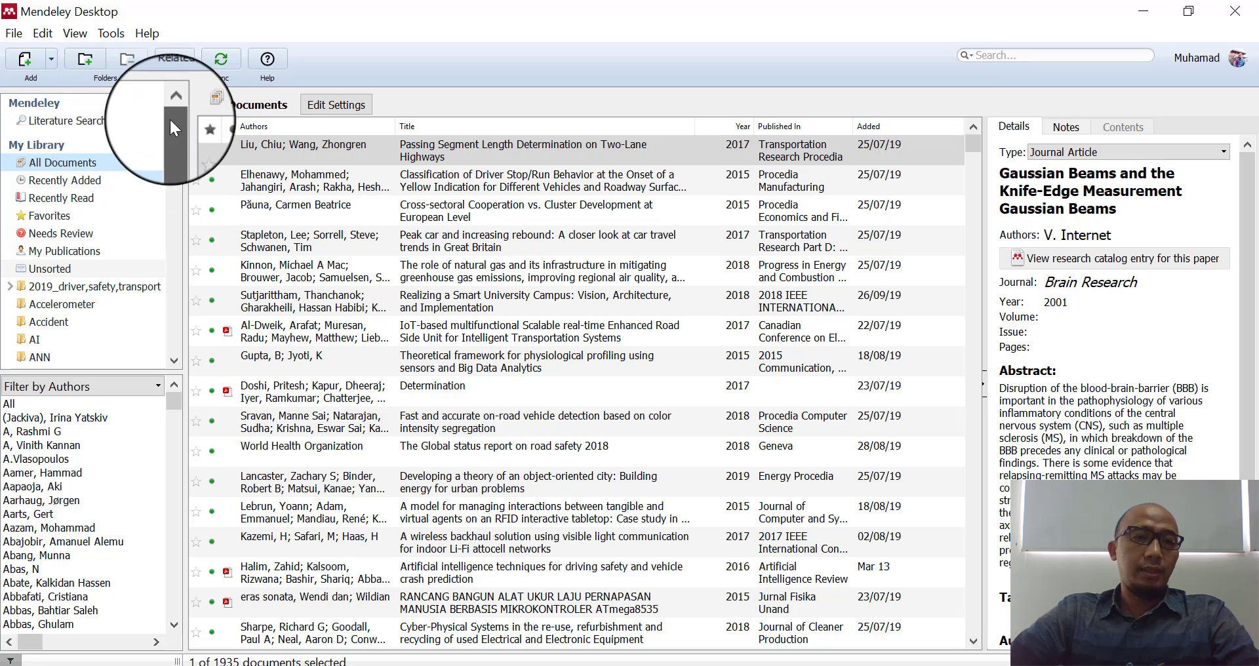
# - Go to the Literature Search page from the top of the sidebar
pyautogui.click(71, 123)
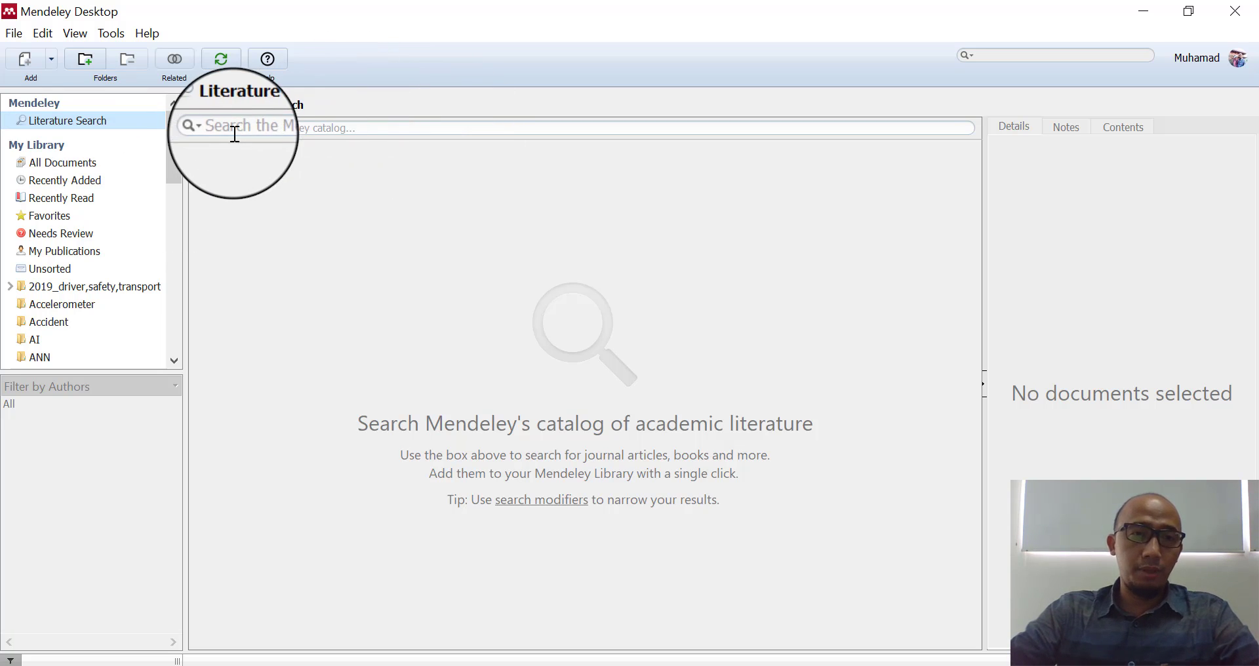
# - Run an Authors-restricted catalog search for the researcher's full name
pyautogui.click(210, 128)
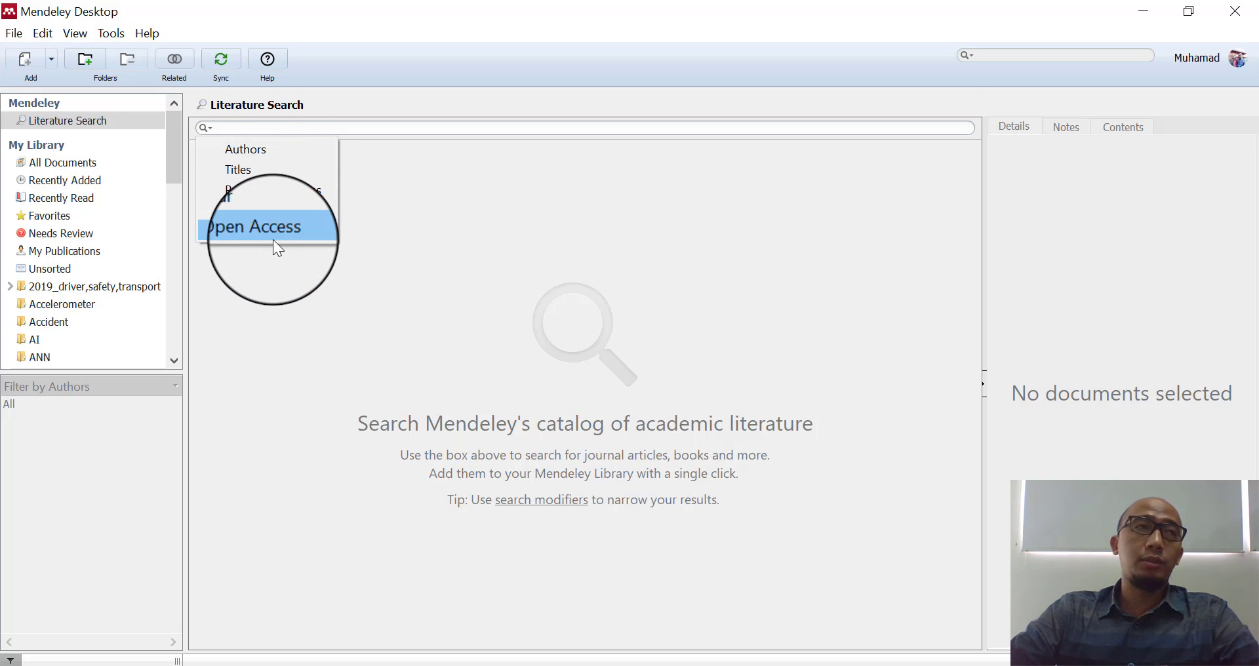
pyautogui.click(264, 148)
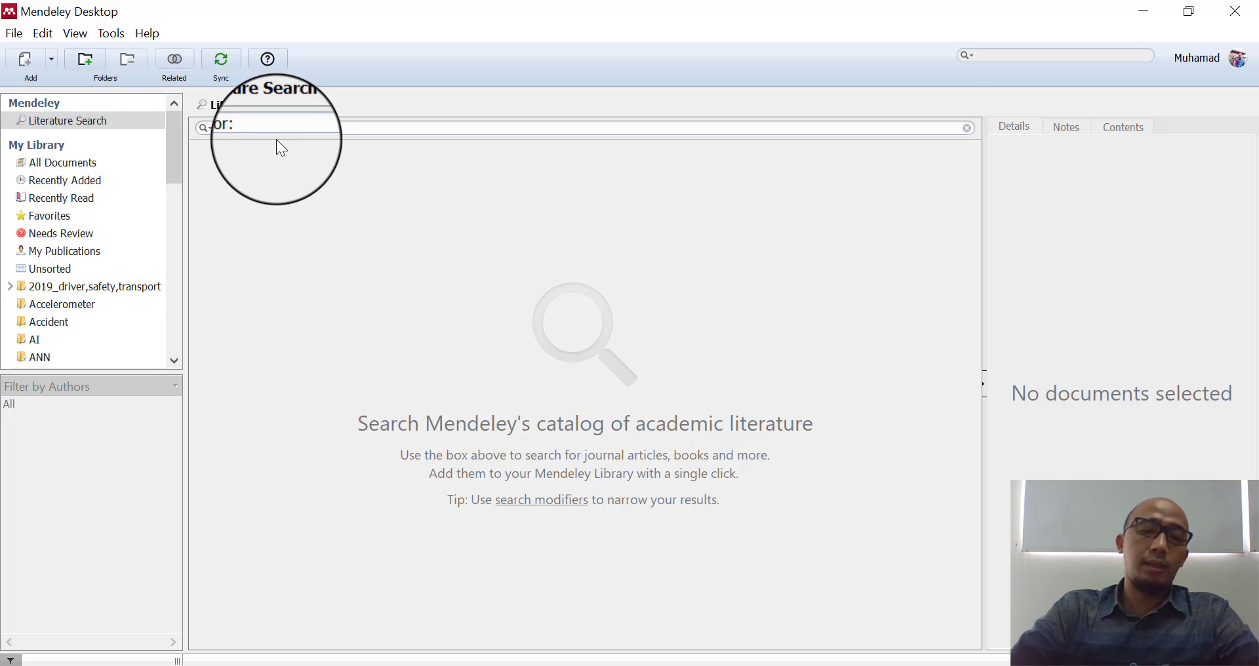
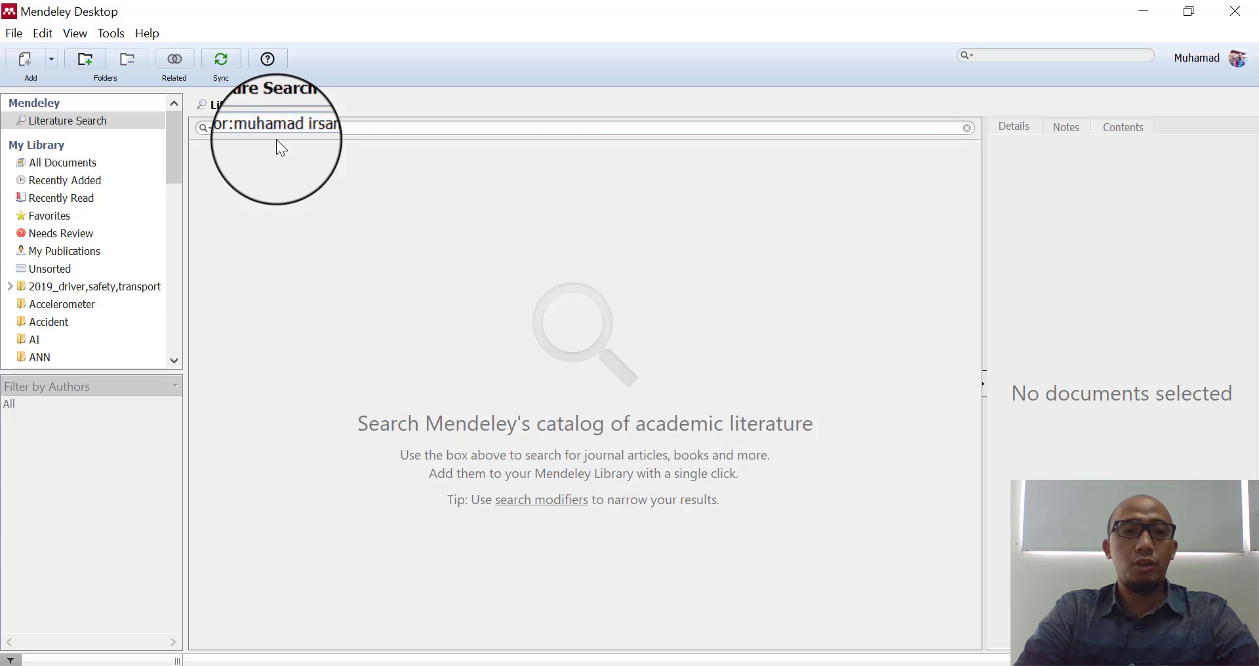
pyautogui.press('Return')
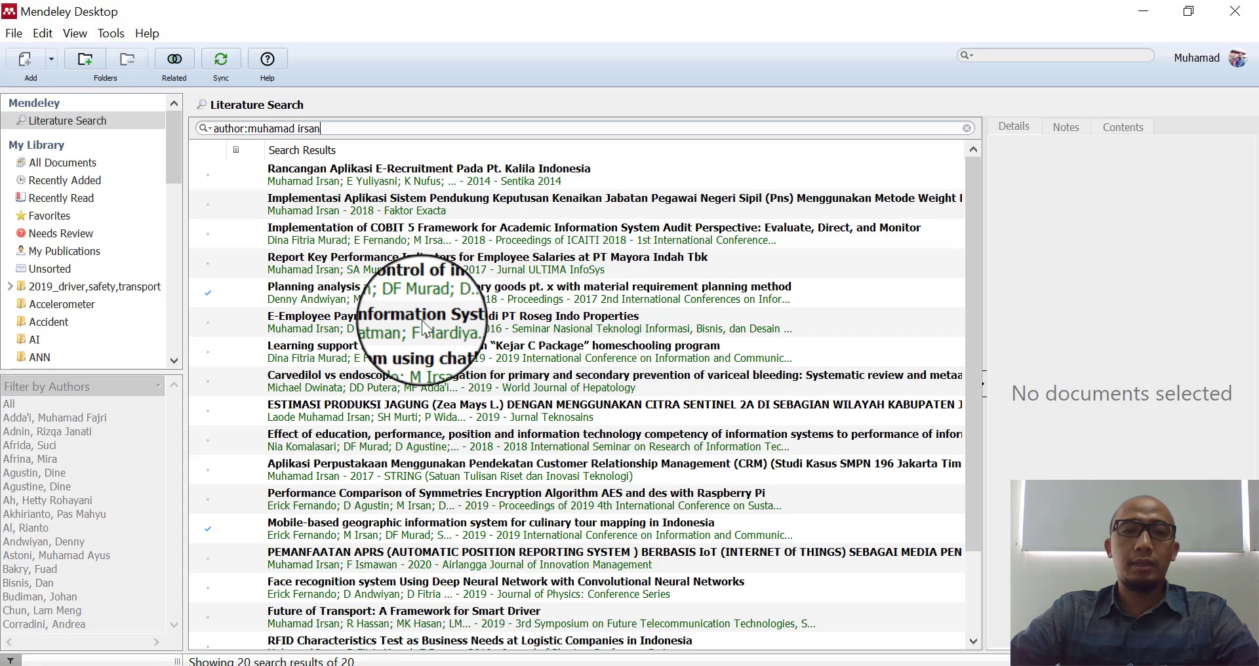
# - Erase the author query and set the catalog search field to Titles
pyautogui.scroll(-2, 422, 320)
pyautogui.scroll(2, 423, 325)
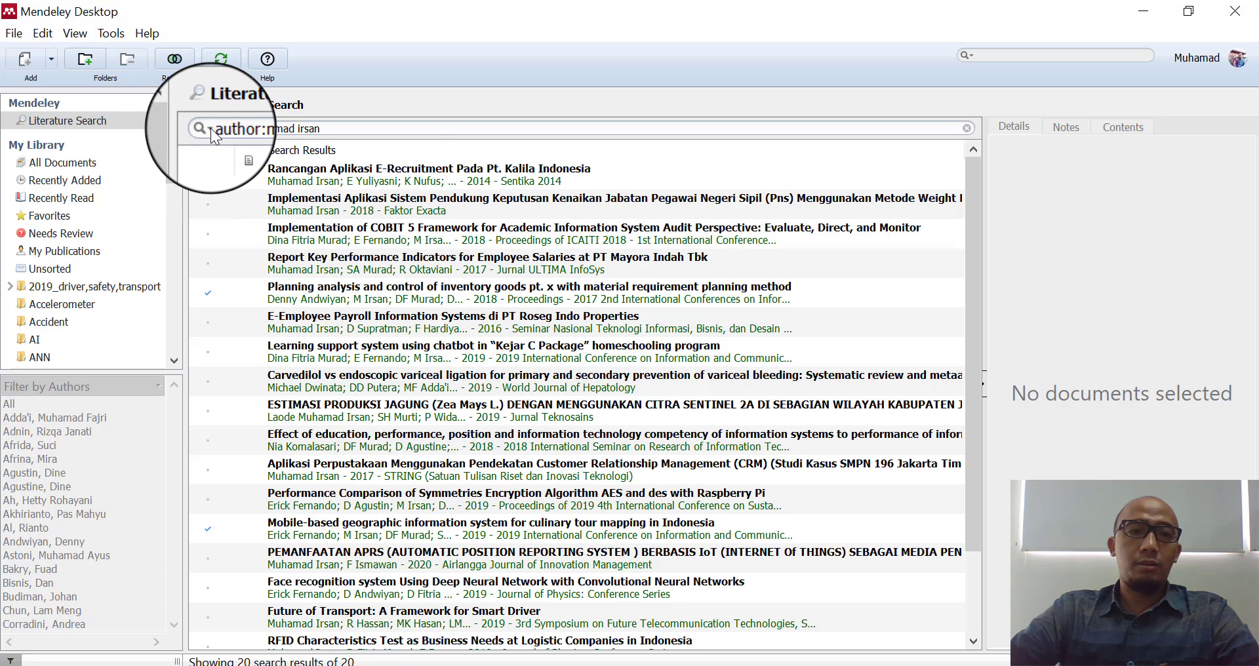
pyautogui.click(374, 134)
pyautogui.press('BackSpace')
pyautogui.press('BackSpace')
pyautogui.press('BackSpace')
pyautogui.press('BackSpace')
pyautogui.press('BackSpace')
pyautogui.press('BackSpace')
pyautogui.press('BackSpace')
pyautogui.press('BackSpace')
pyautogui.press('BackSpace')
pyautogui.press('BackSpace')
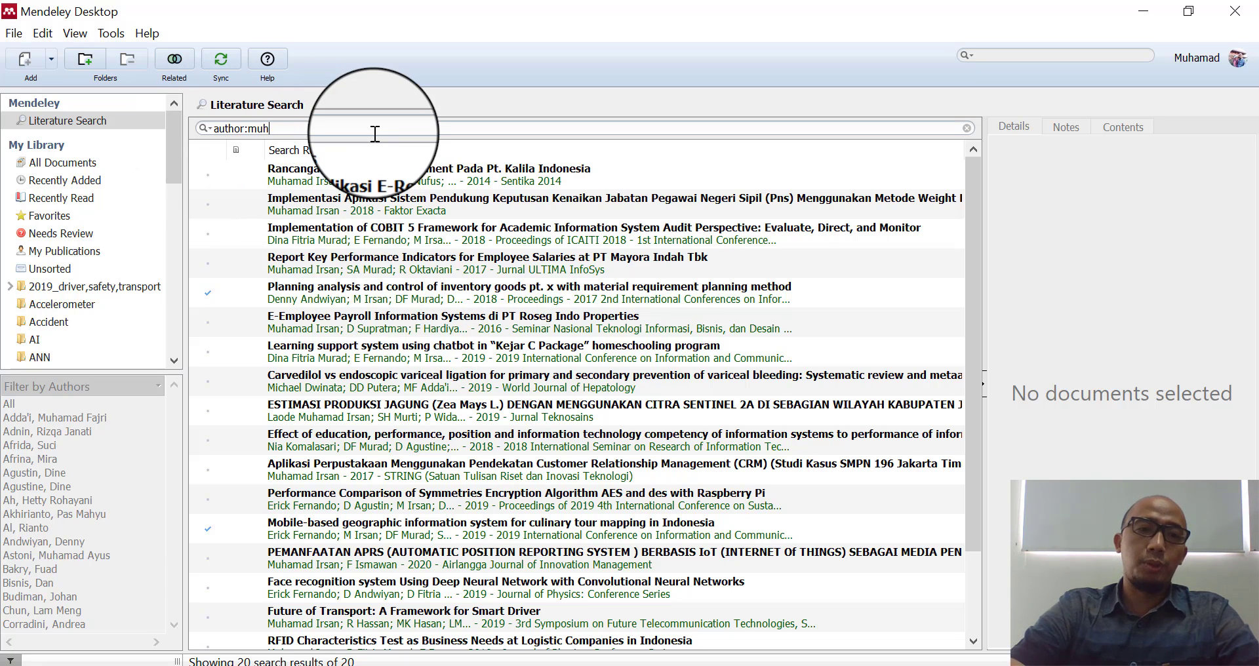
pyautogui.press('BackSpace')
pyautogui.press('BackSpace')
pyautogui.press('BackSpace')
pyautogui.press('BackSpace')
pyautogui.press('BackSpace')
pyautogui.press('BackSpace')
pyautogui.press('BackSpace')
pyautogui.press('BackSpace')
pyautogui.press('BackSpace')
pyautogui.press('BackSpace')
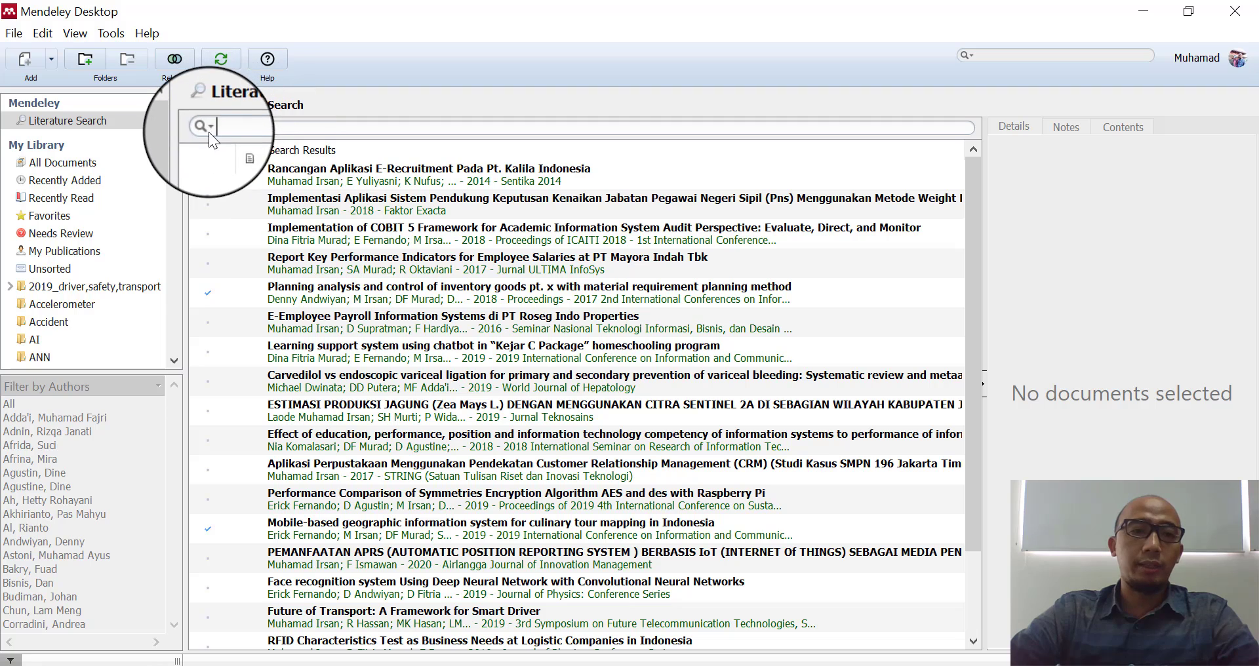
pyautogui.click(207, 131)
pyautogui.click(249, 171)
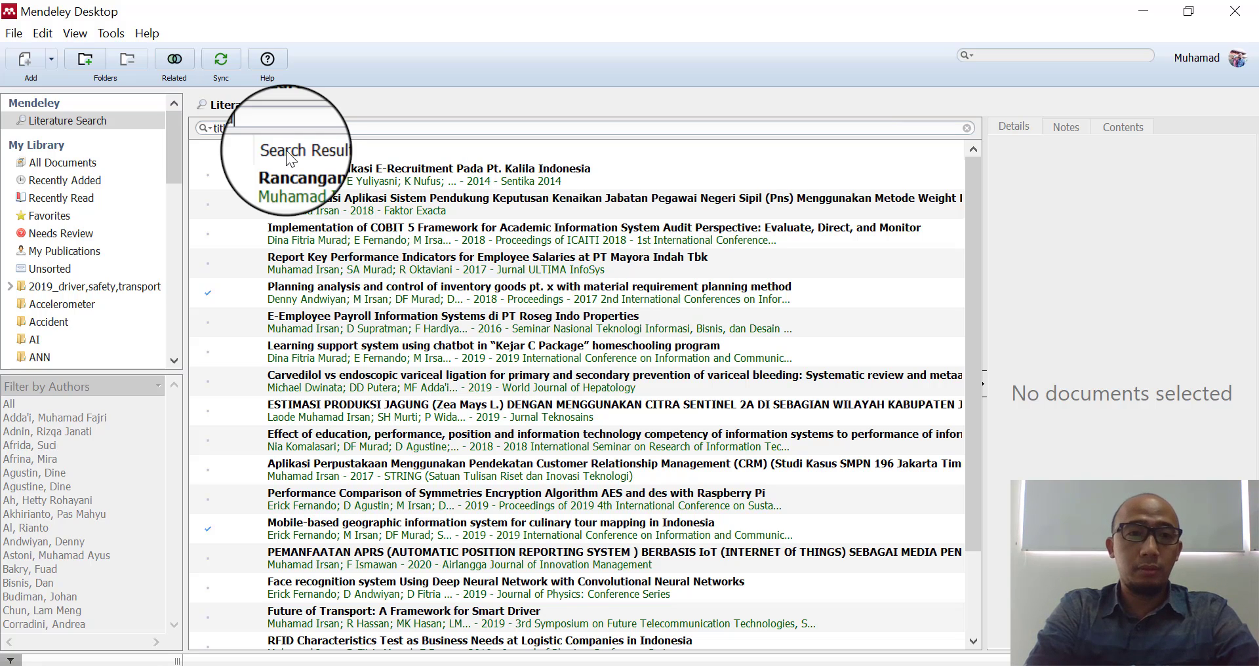
# - Search catalog titles for 'computer vision' and show the first result's details
pyautogui.write('computer visi')
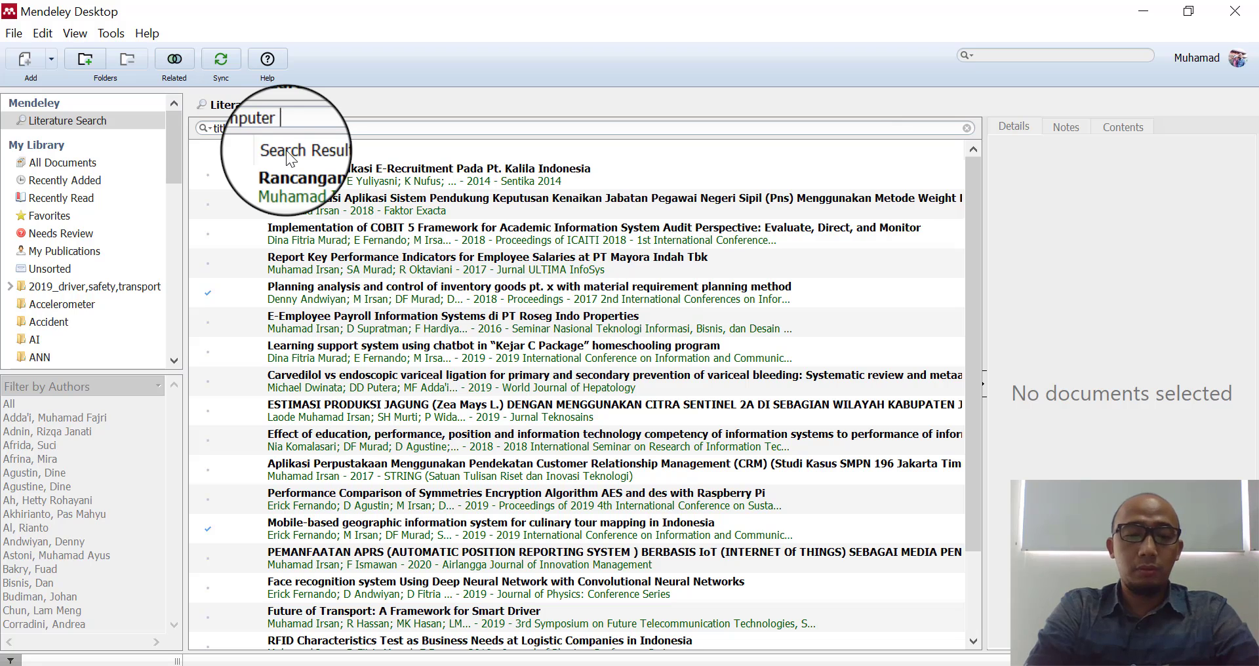
pyautogui.write('on')
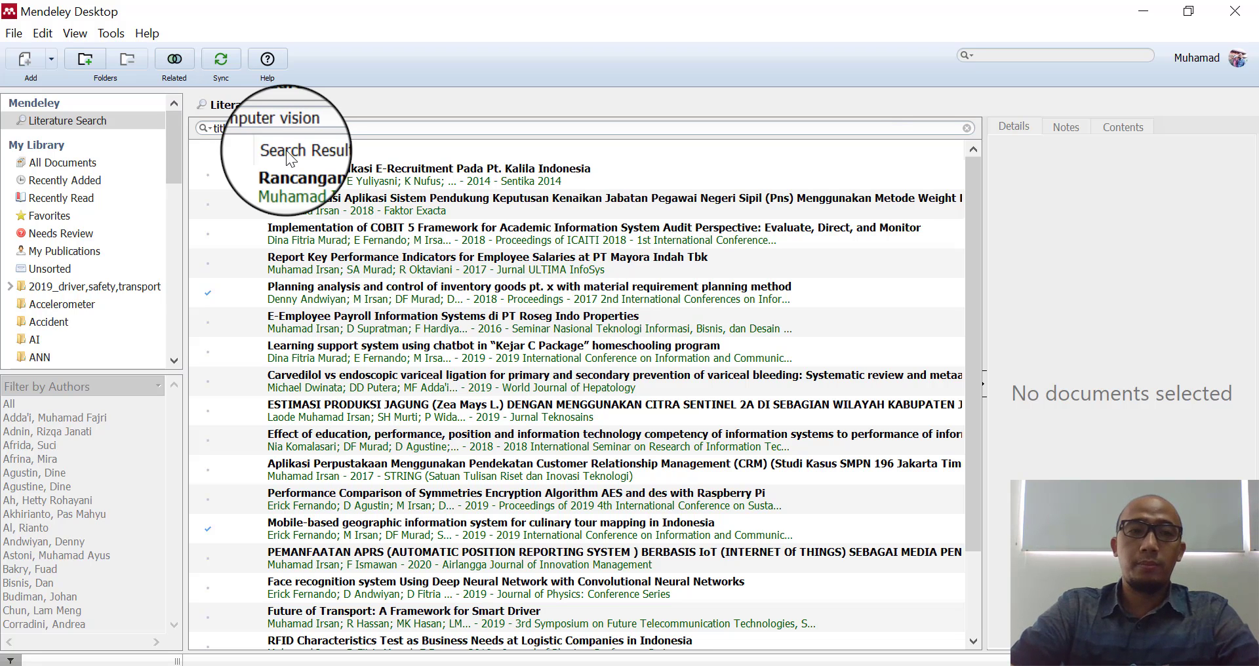
pyautogui.press('Return')
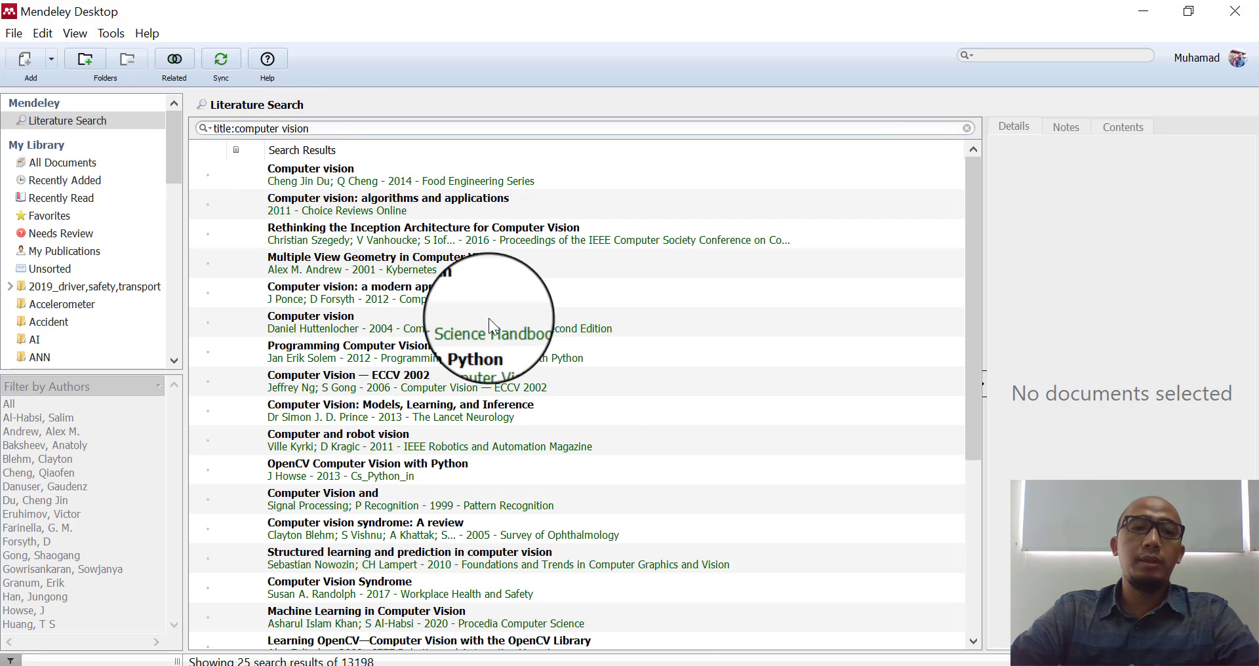
pyautogui.scroll(-3, 597, 371)
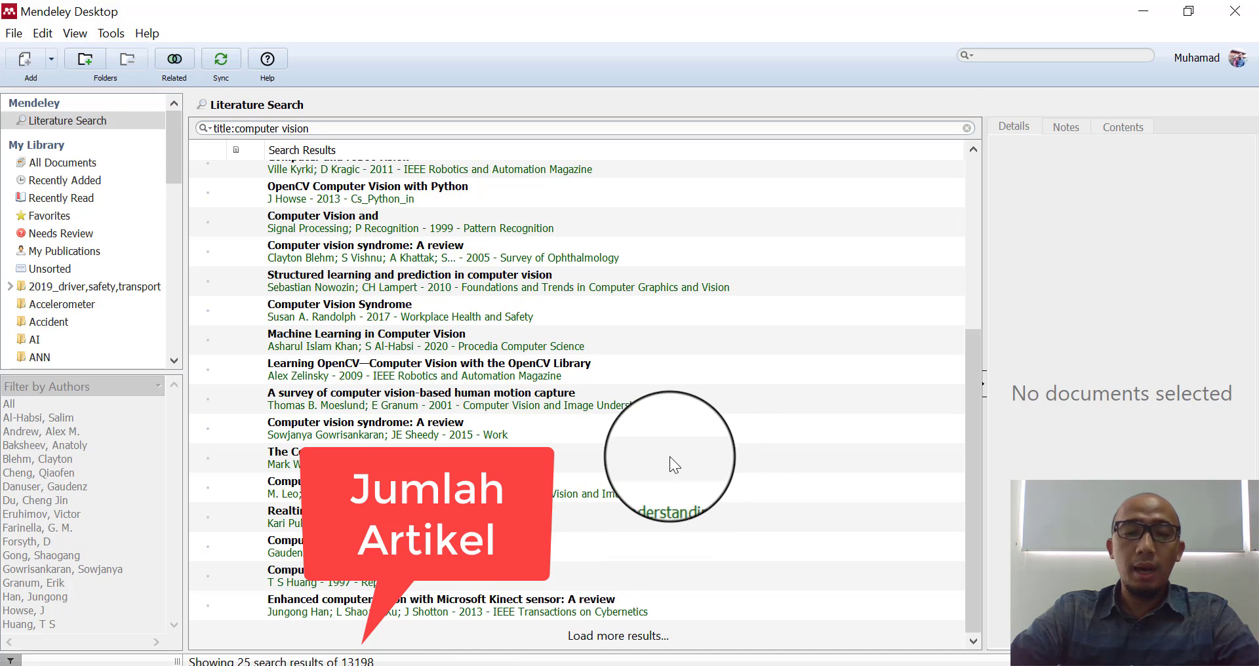
pyautogui.scroll(5, 666, 464)
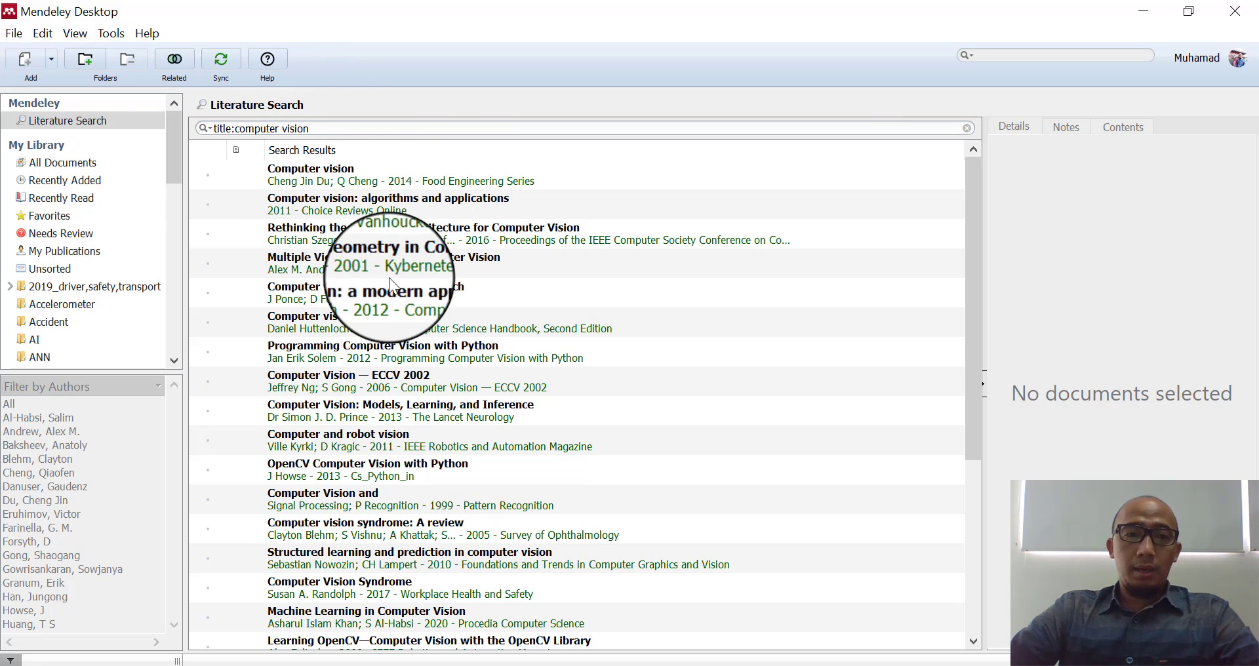
pyautogui.click(311, 171)
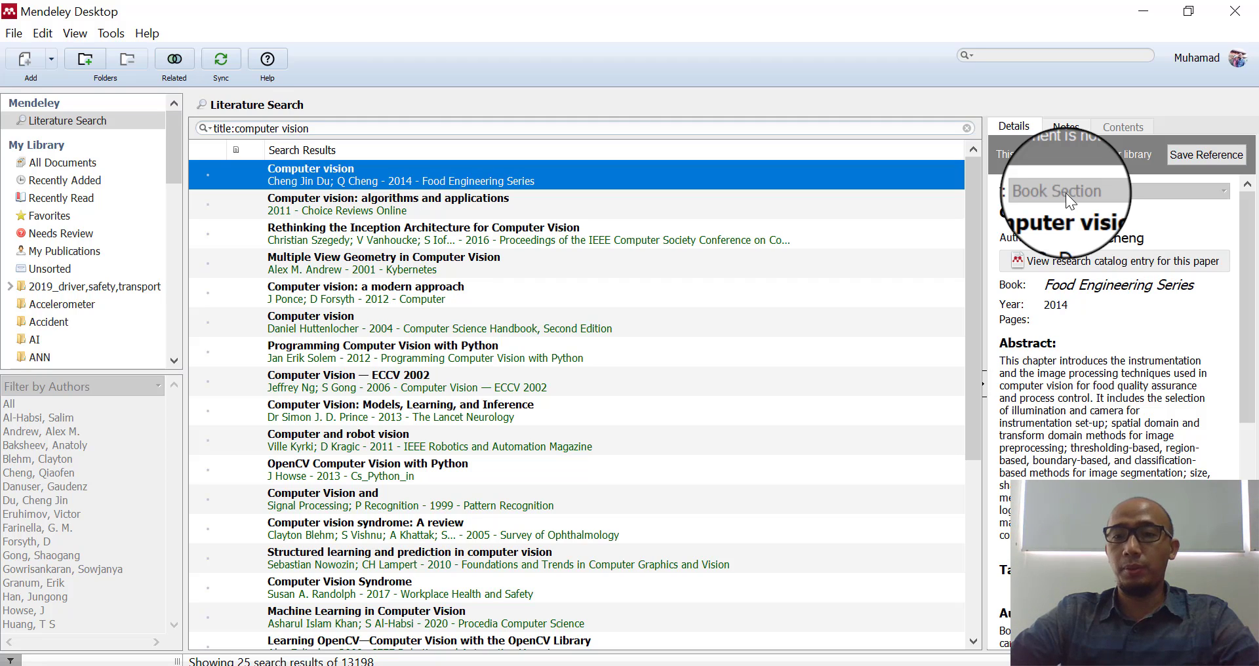
# - Browse the results, viewing the 2004 Computer vision paper, then 'The Computer for the 21st Century'
pyautogui.scroll(-1, 1065, 193)
pyautogui.click(1249, 288)
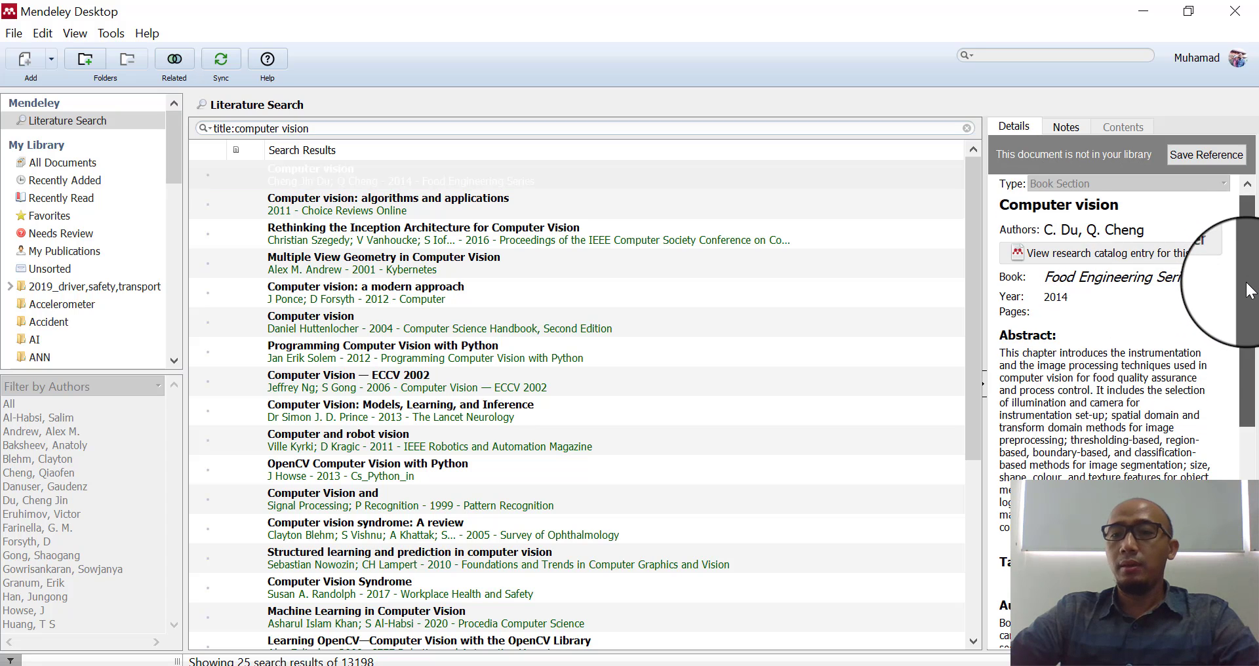
pyautogui.moveTo(1248, 289); pyautogui.dragTo(1249, 351)
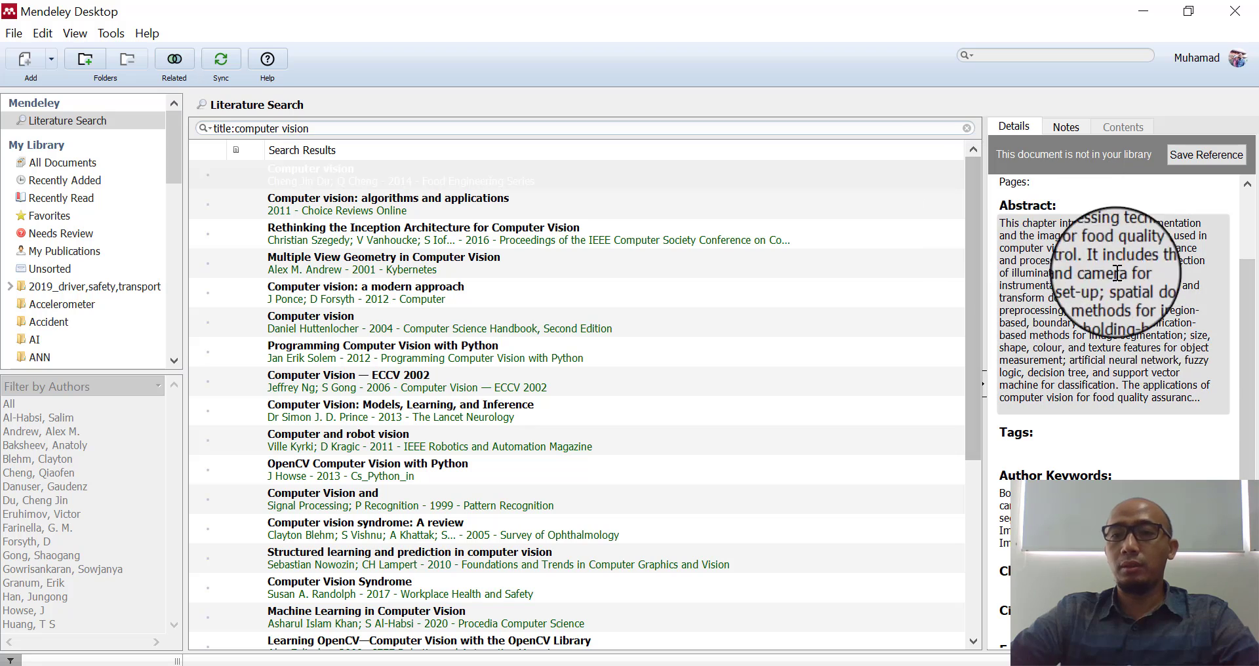
pyautogui.scroll(-3, 1249, 387)
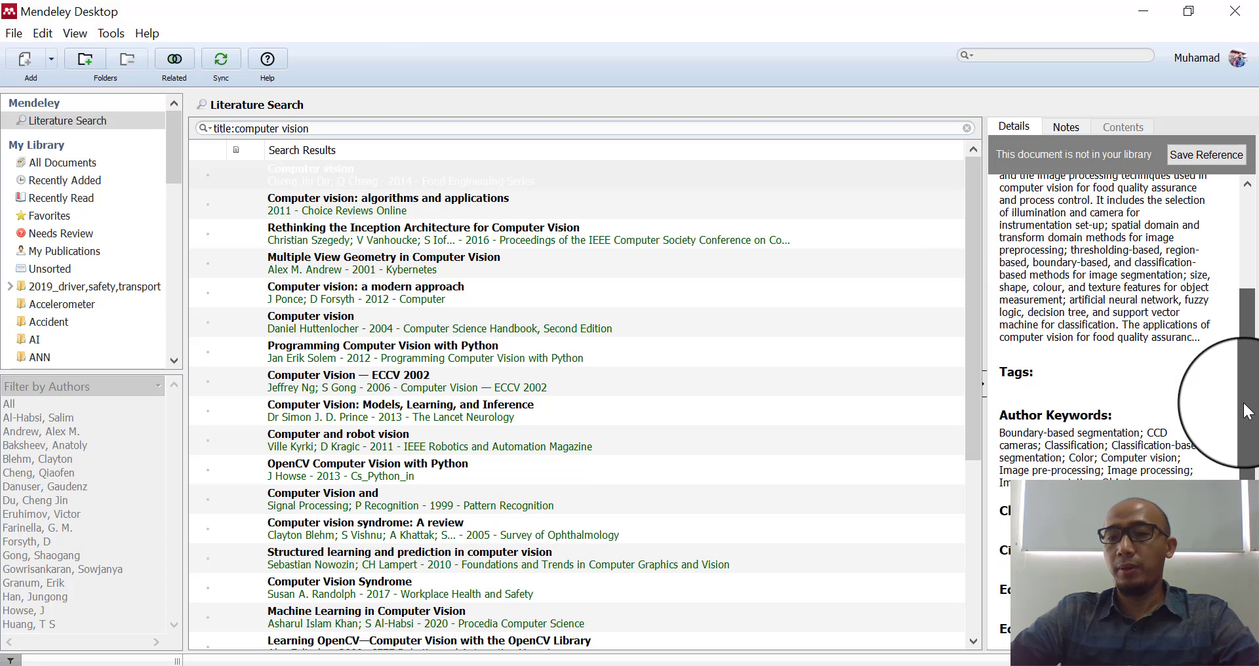
pyautogui.moveTo(1252, 394); pyautogui.dragTo(1253, 275)
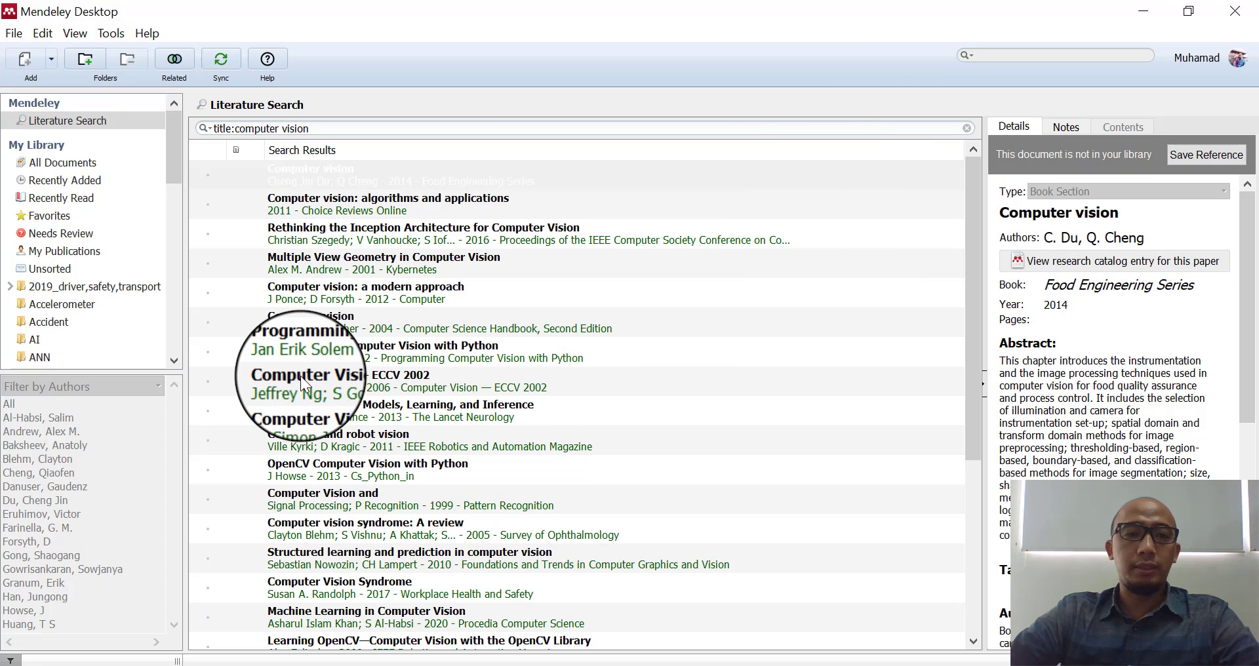
pyautogui.click(291, 326)
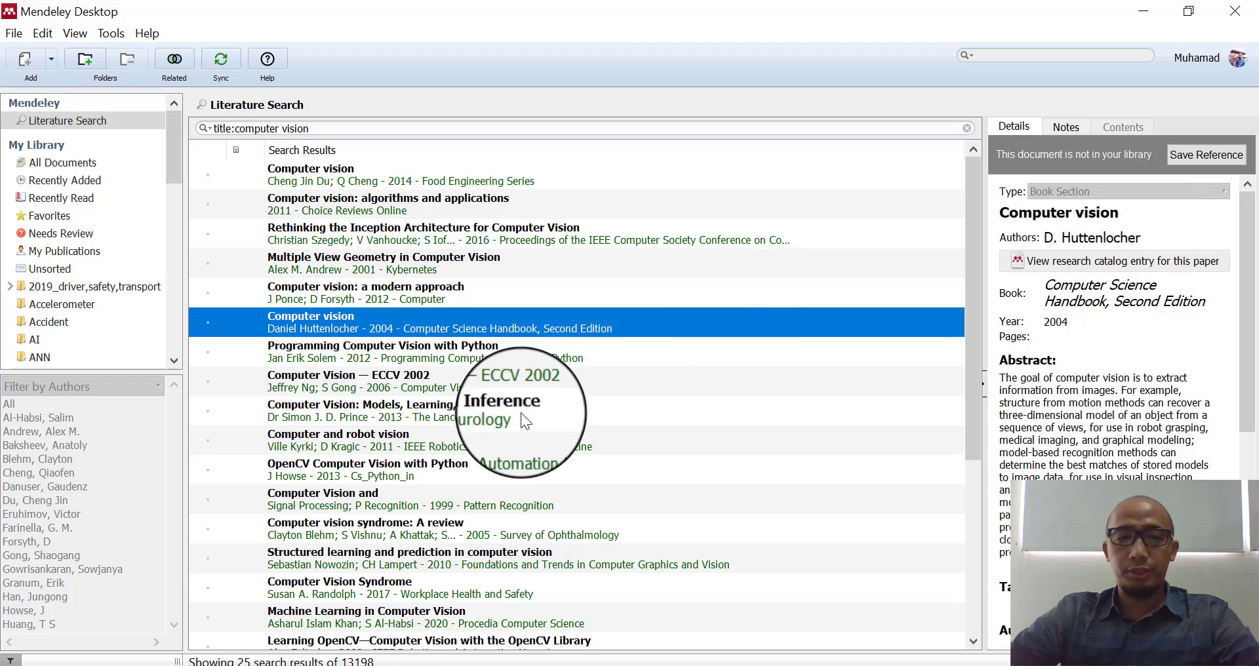
pyautogui.scroll(-3, 518, 415)
pyautogui.click(350, 462)
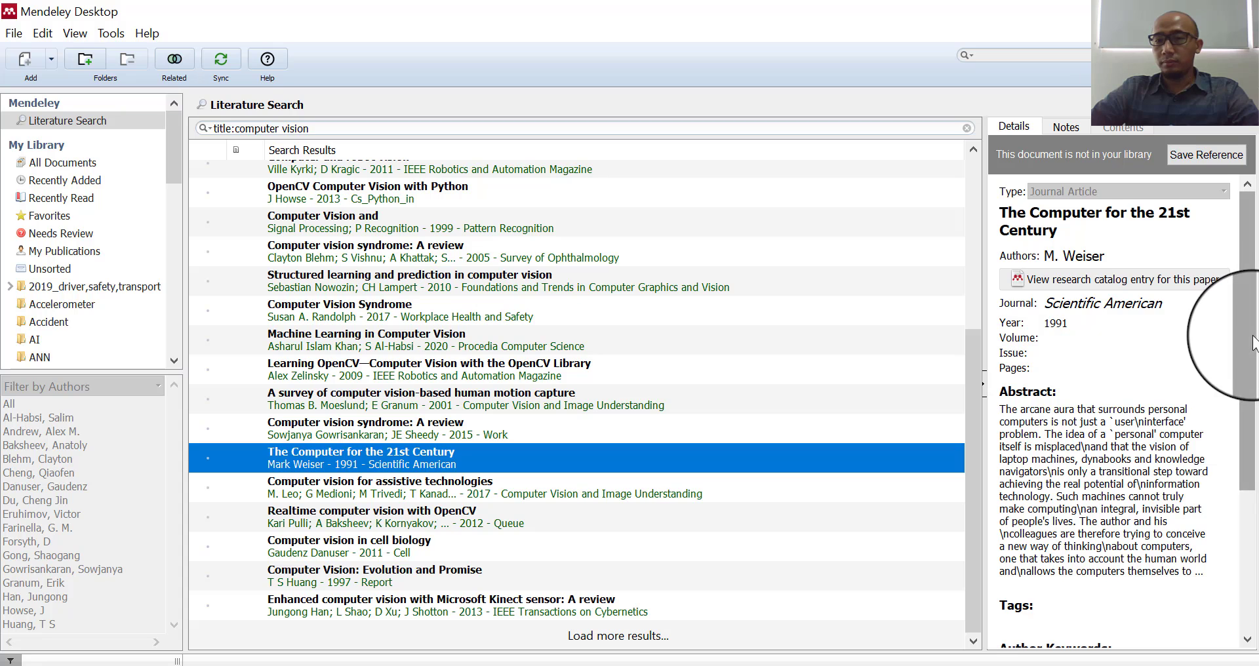
pyautogui.moveTo(1245, 344); pyautogui.dragTo(1255, 311)
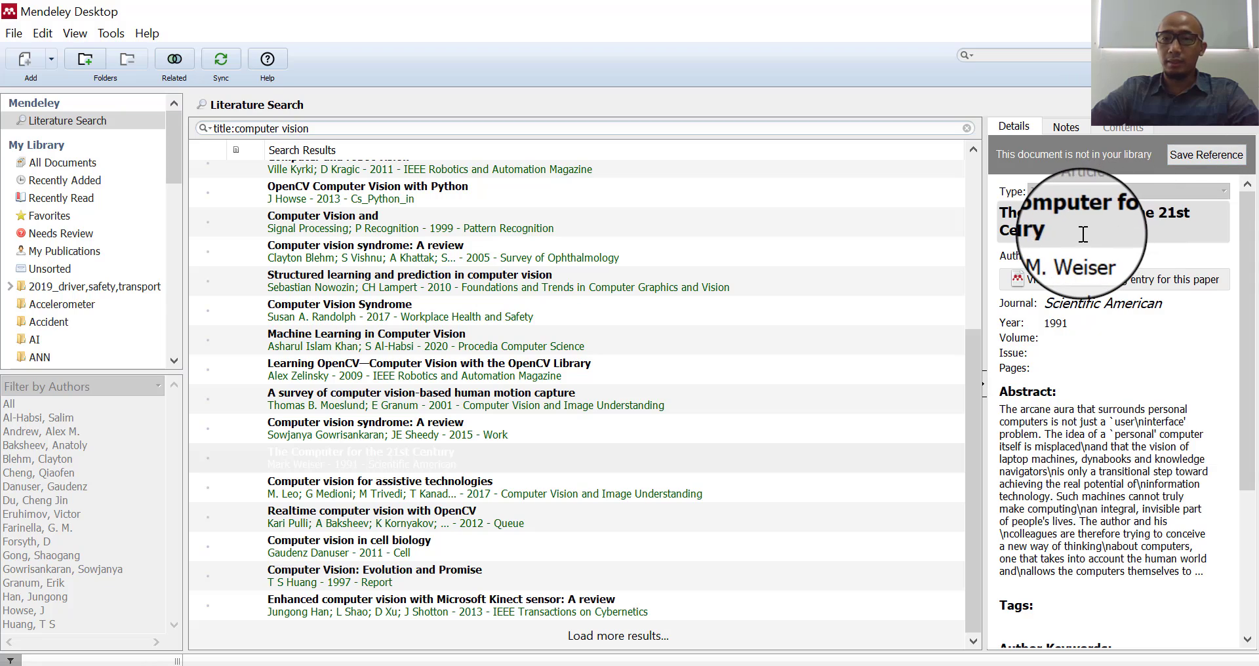
# - Save The Computer for the 21st Century to the library and sync with the online account
pyautogui.click(1205, 152)
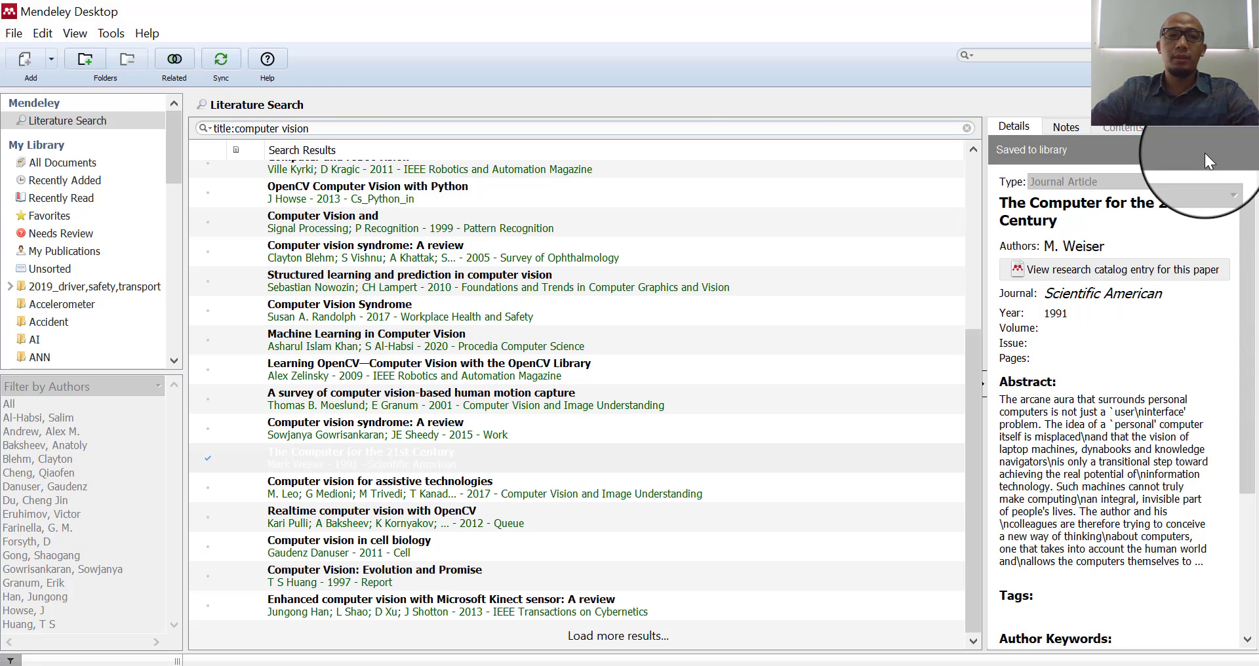
pyautogui.click(70, 180)
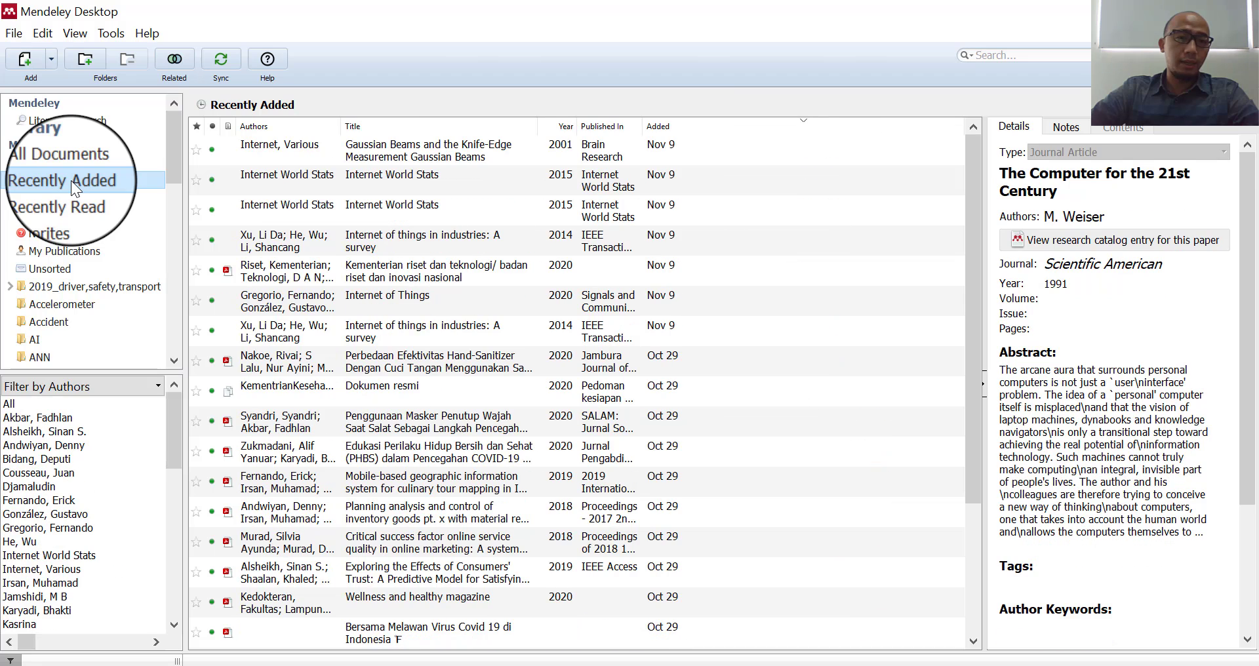
pyautogui.click(221, 62)
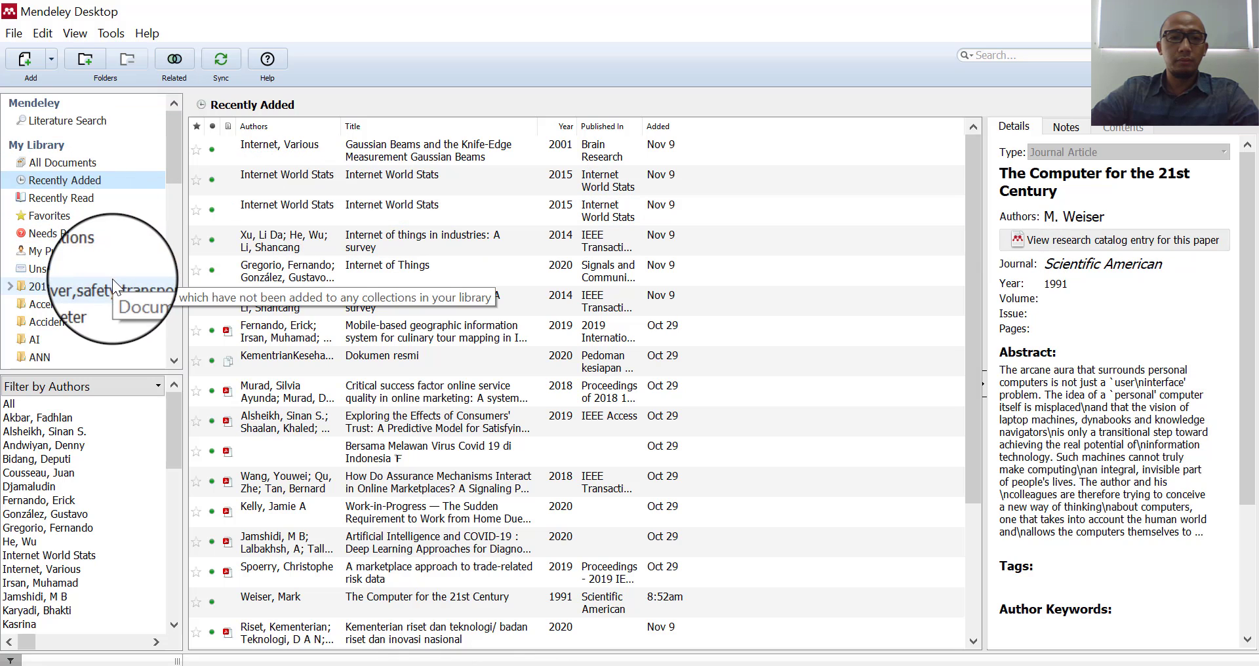
# - Select the newly saved 1991 paper at the top of Recently Added
pyautogui.click(76, 166)
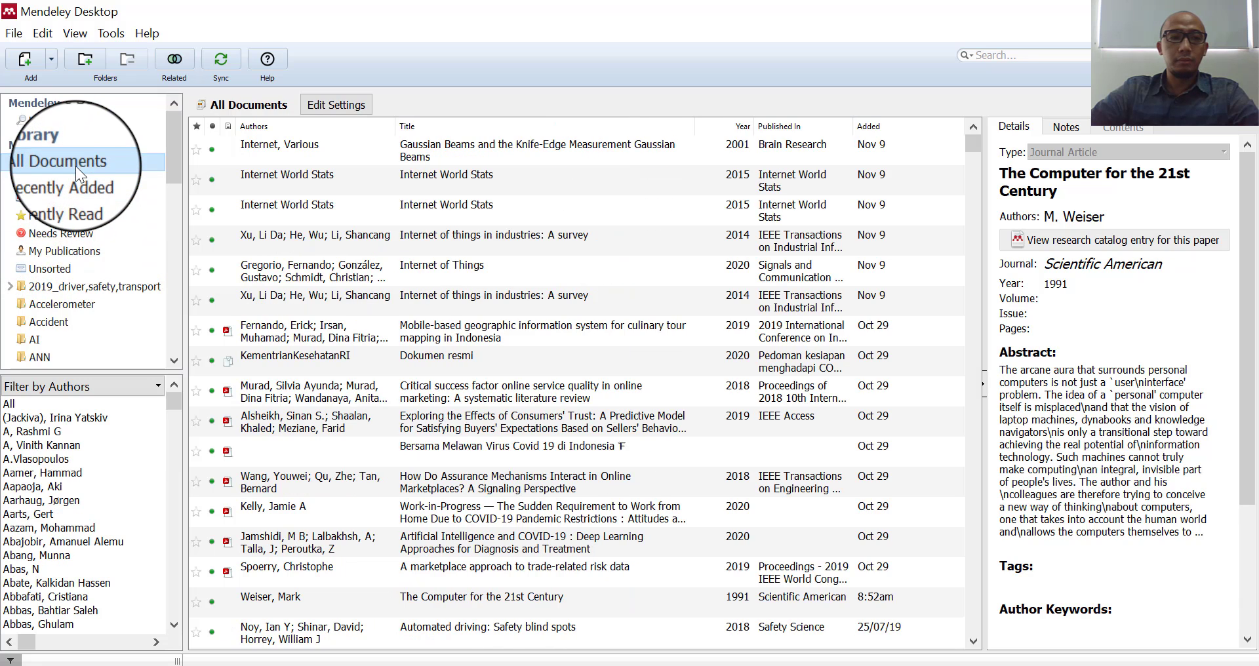
pyautogui.click(76, 122)
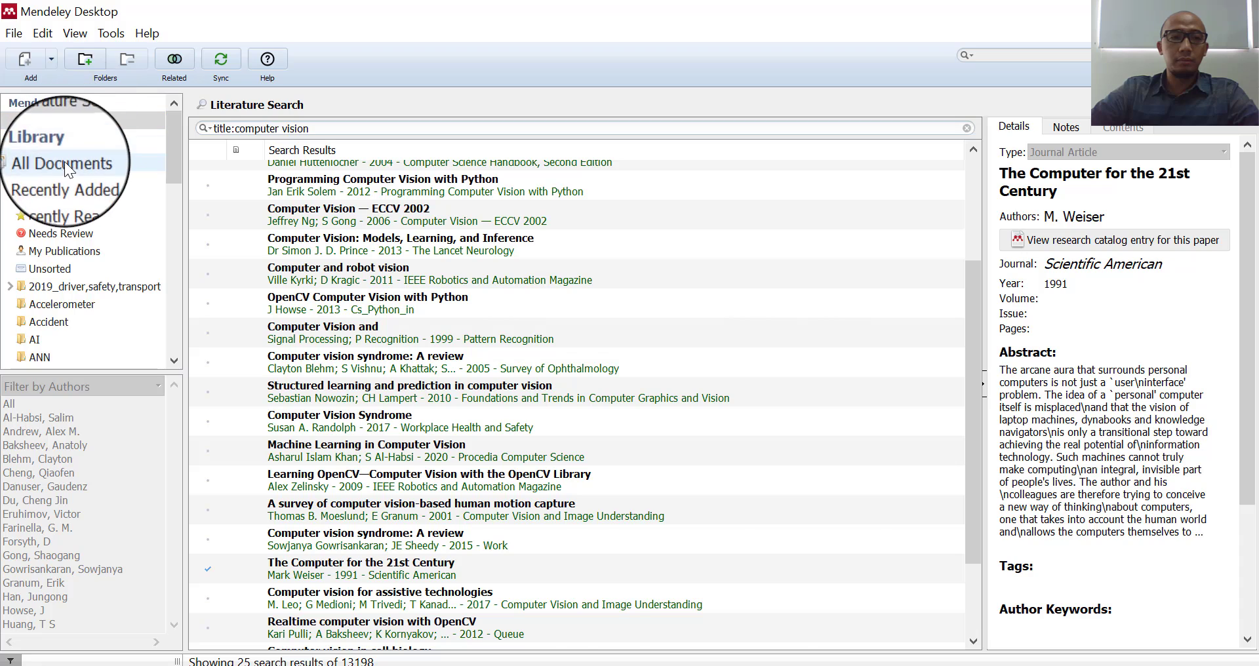
pyautogui.click(65, 162)
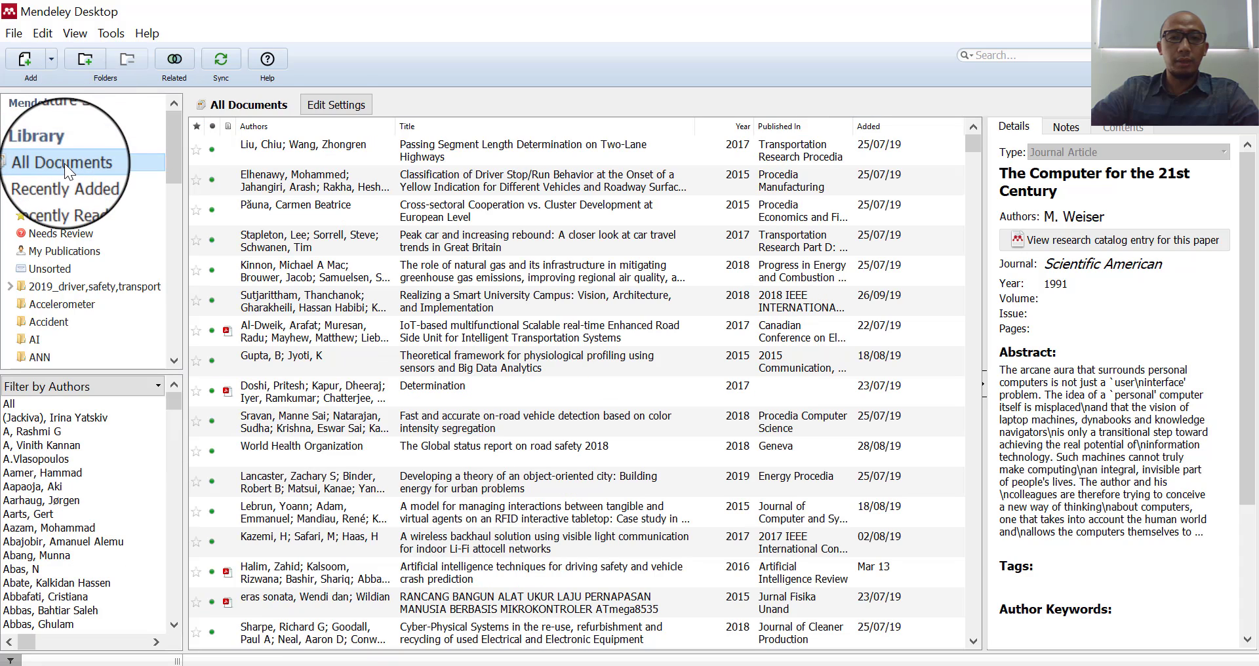
pyautogui.click(66, 181)
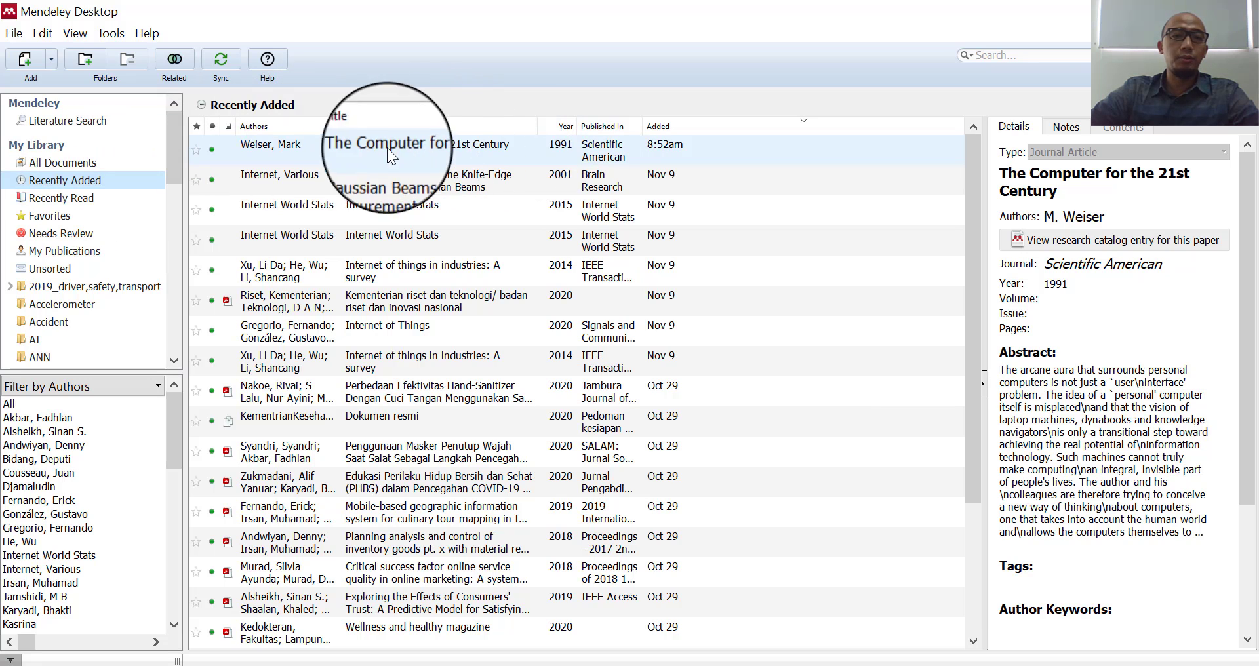
pyautogui.click(444, 151)
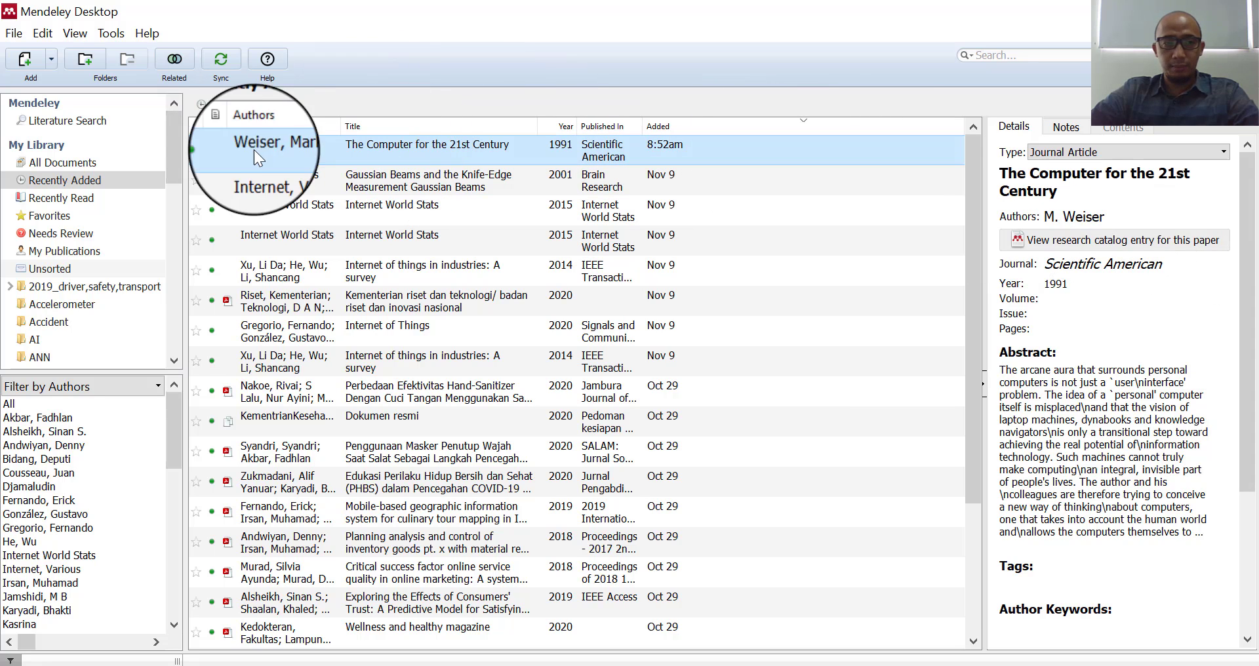
# - Open the paper's web catalogue entry and close the Elektronik Learning, university and duplicate tabs
pyautogui.click(1018, 238)
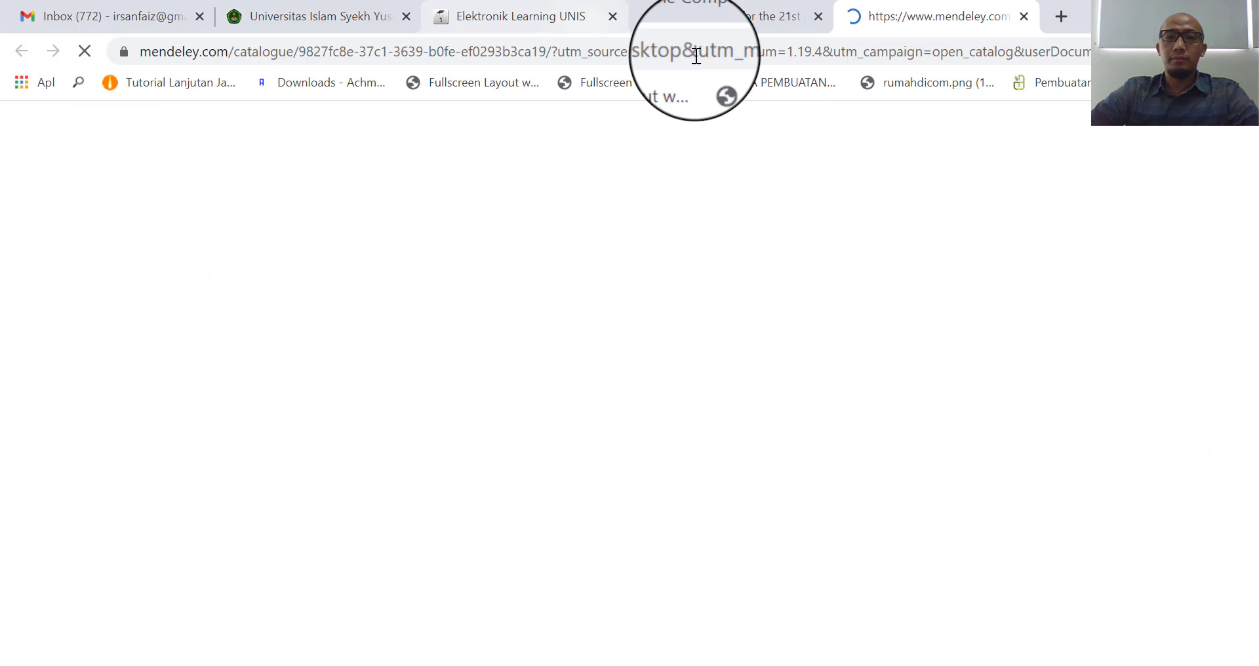
pyautogui.click(613, 16)
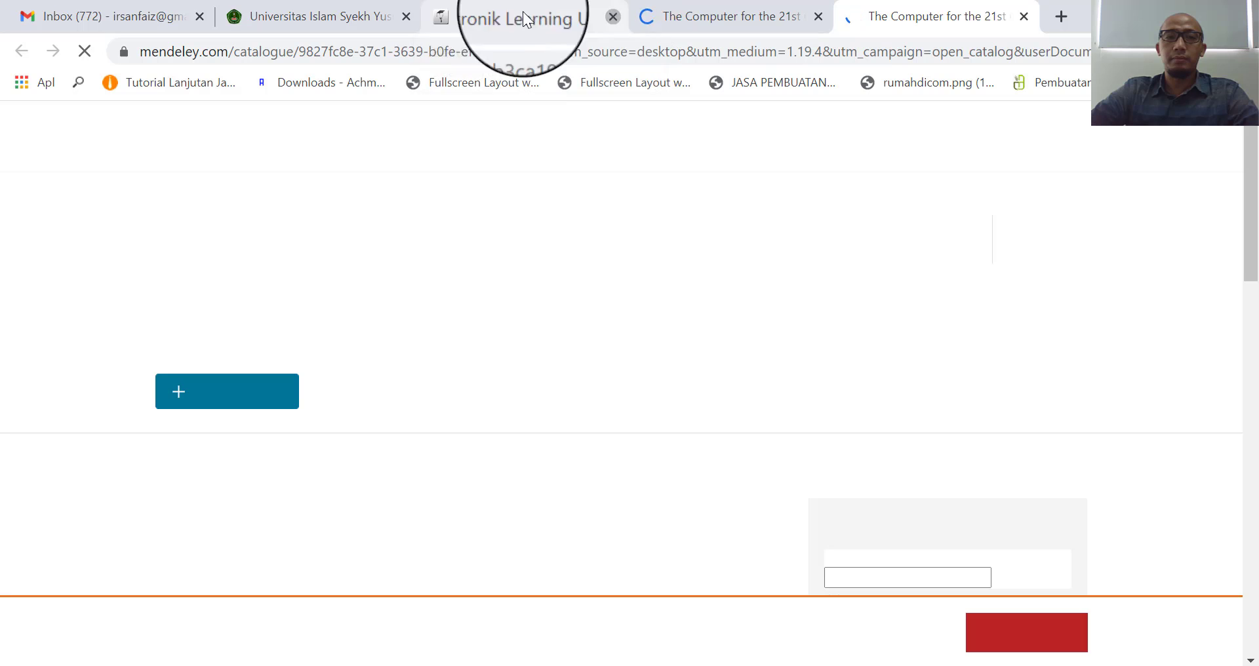
pyautogui.click(410, 14)
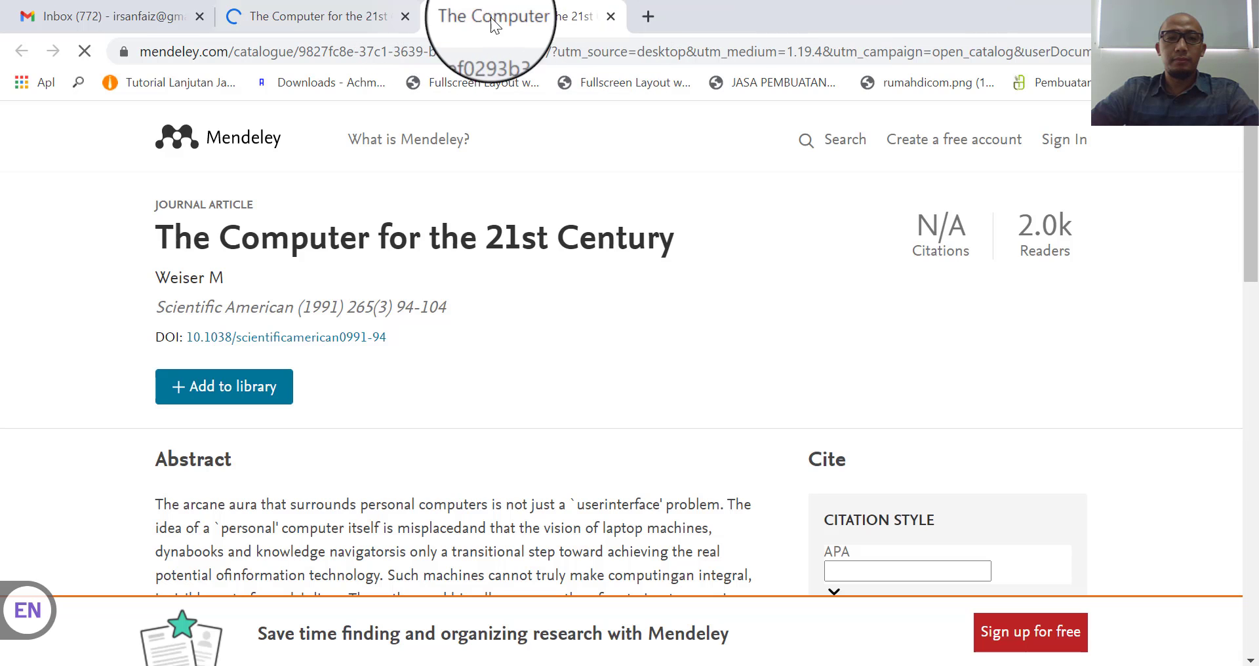
pyautogui.click(610, 16)
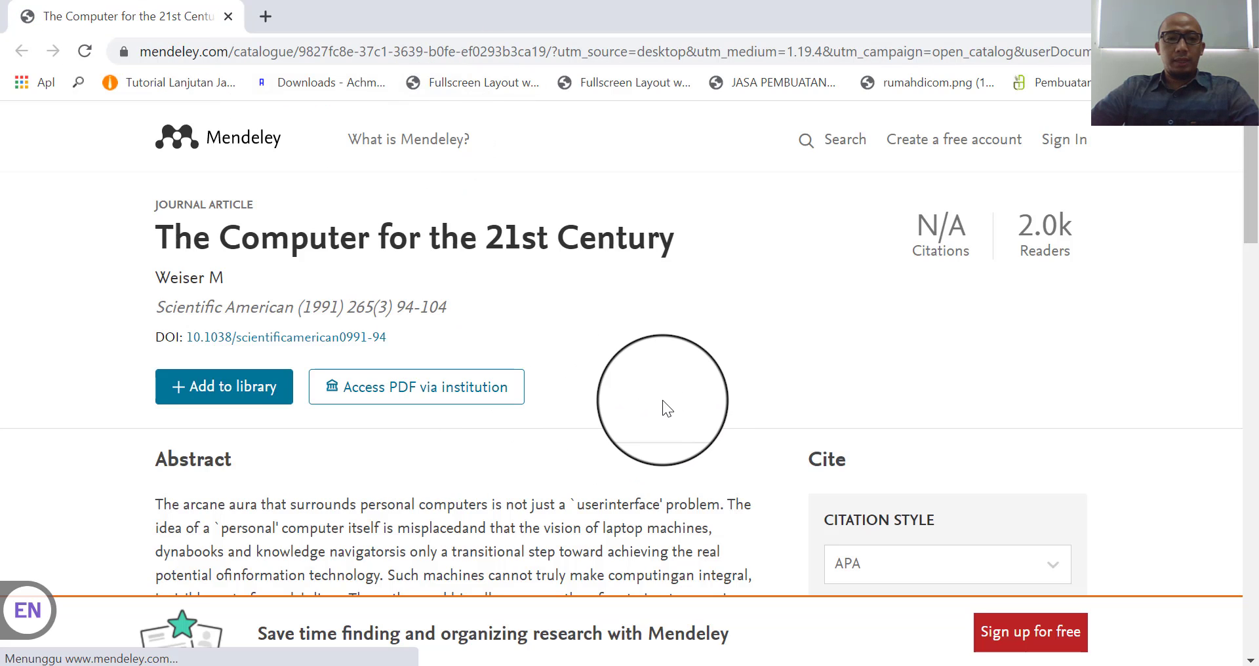
# - Review the catalogue page and check then dismiss the institution PDF access prompt
pyautogui.scroll(-2, 663, 408)
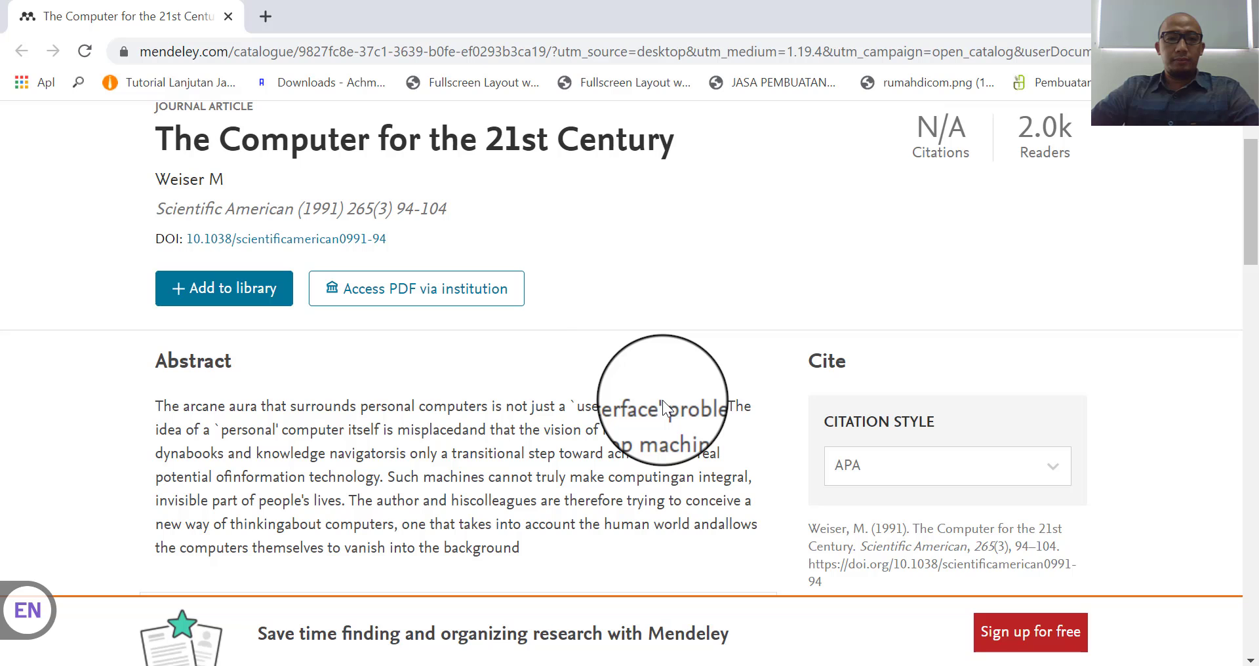
pyautogui.scroll(-5, 608, 369)
pyautogui.scroll(7, 607, 367)
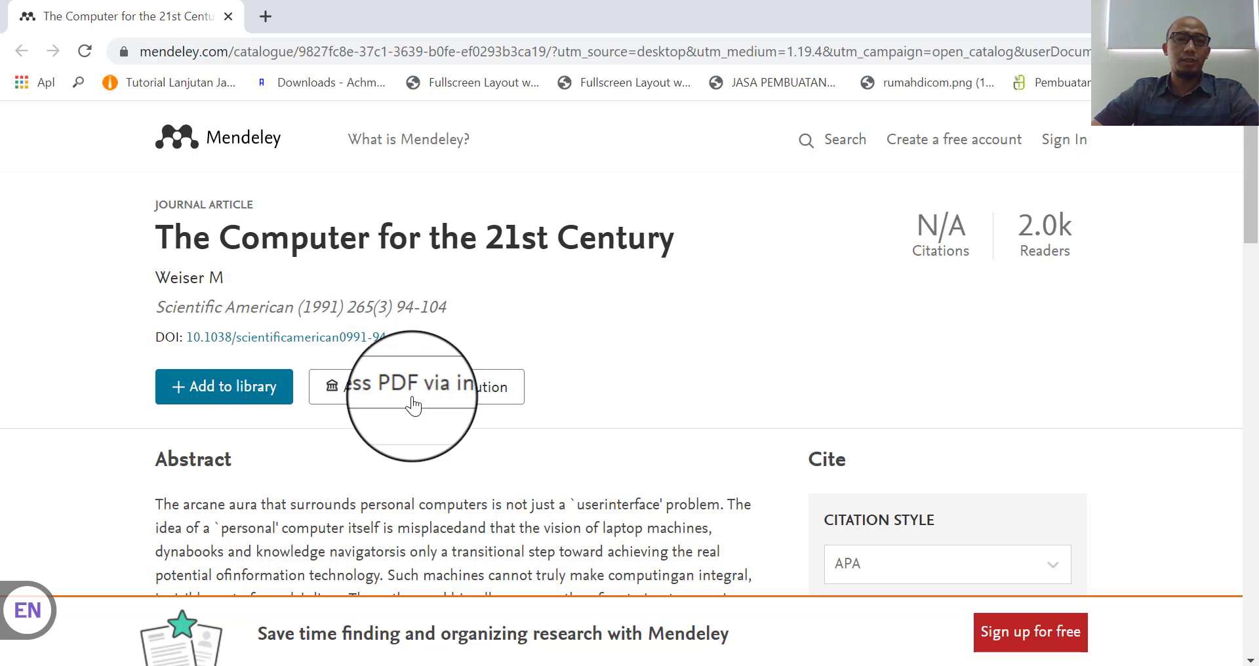
pyautogui.scroll(-5, 664, 418)
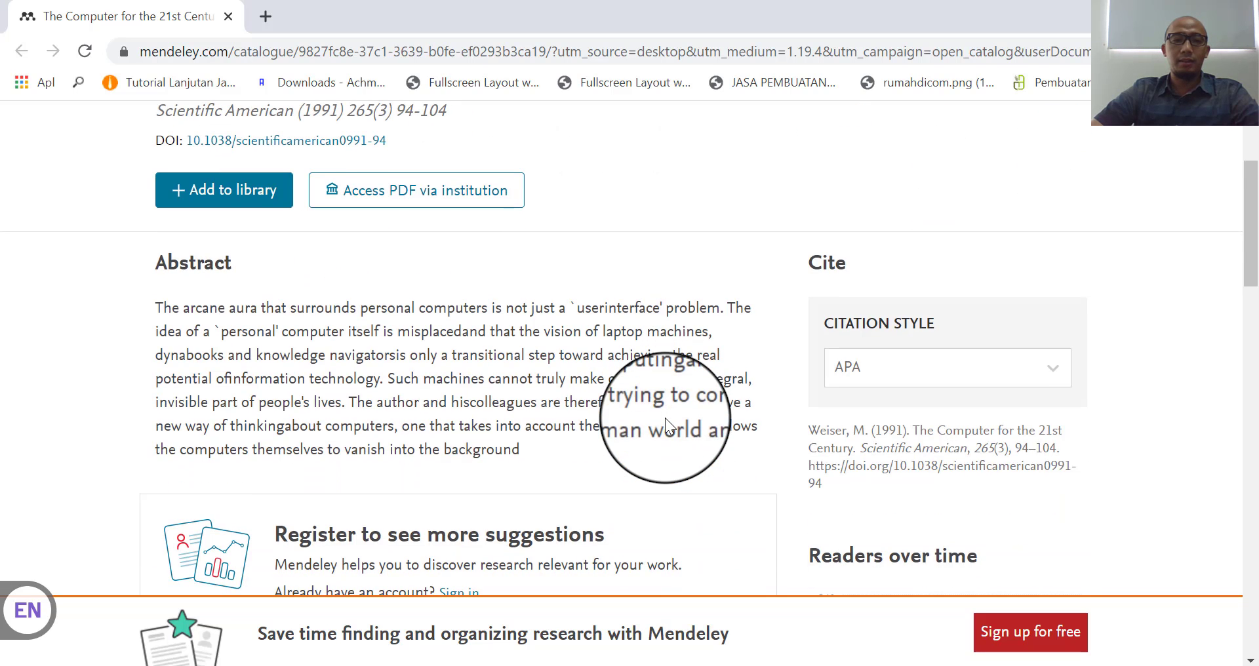
pyautogui.scroll(3, 664, 418)
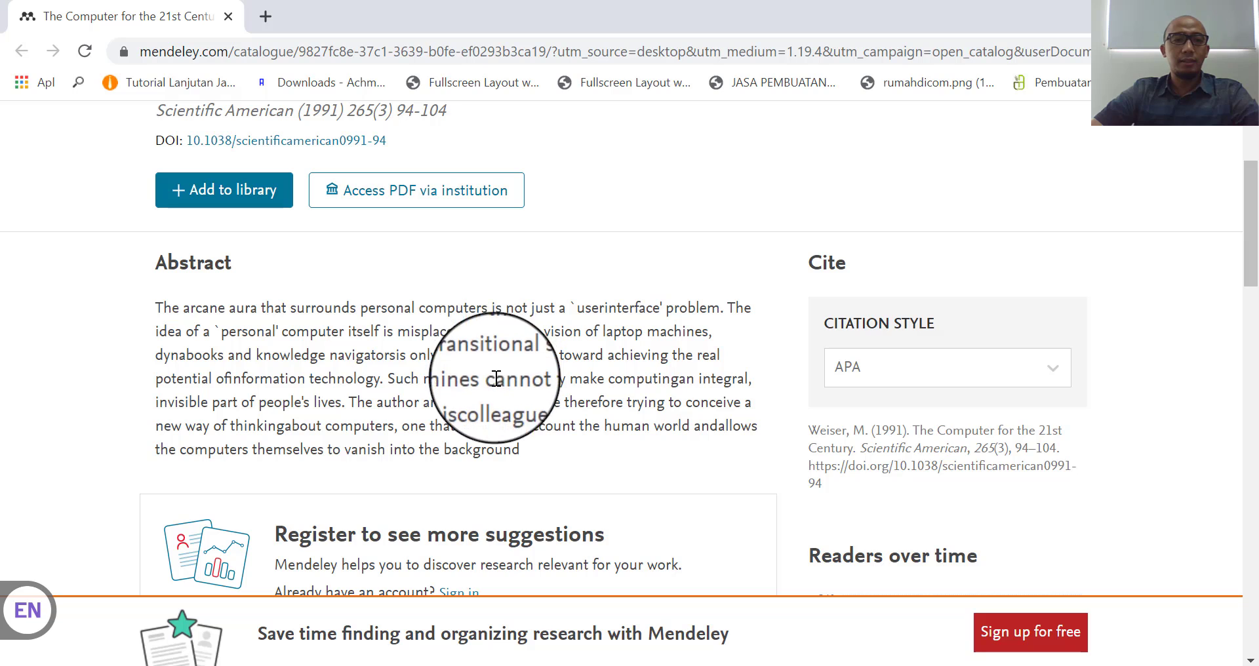
pyautogui.scroll(3, 472, 318)
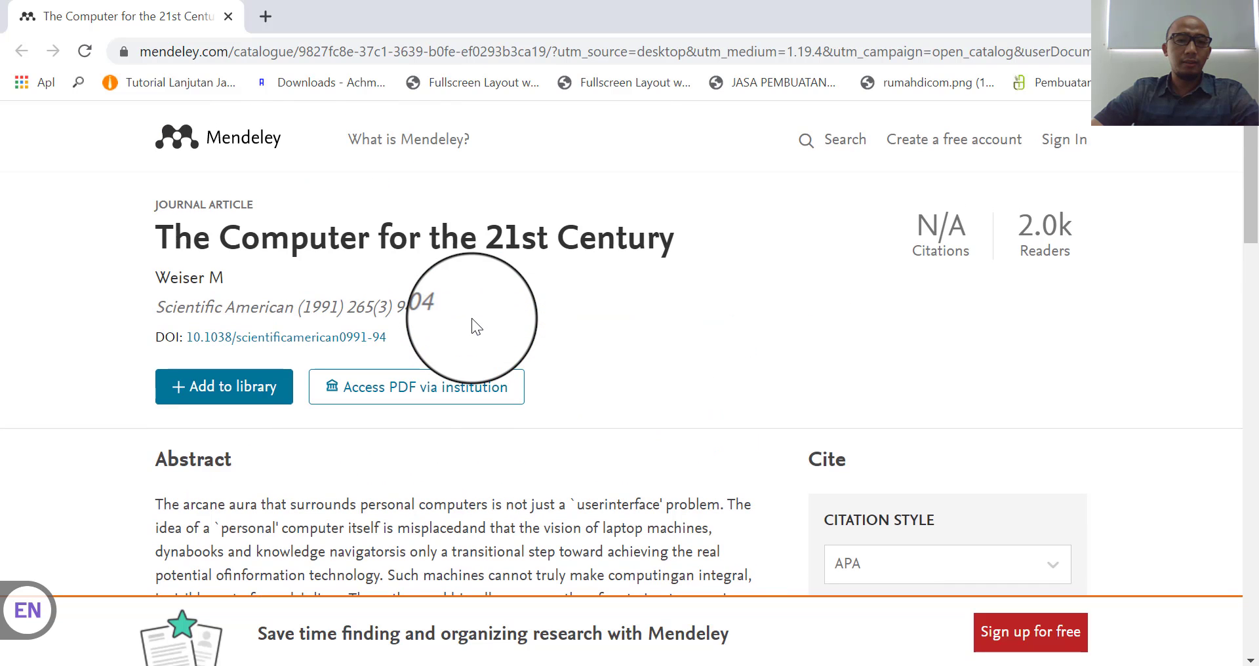
pyautogui.click(387, 398)
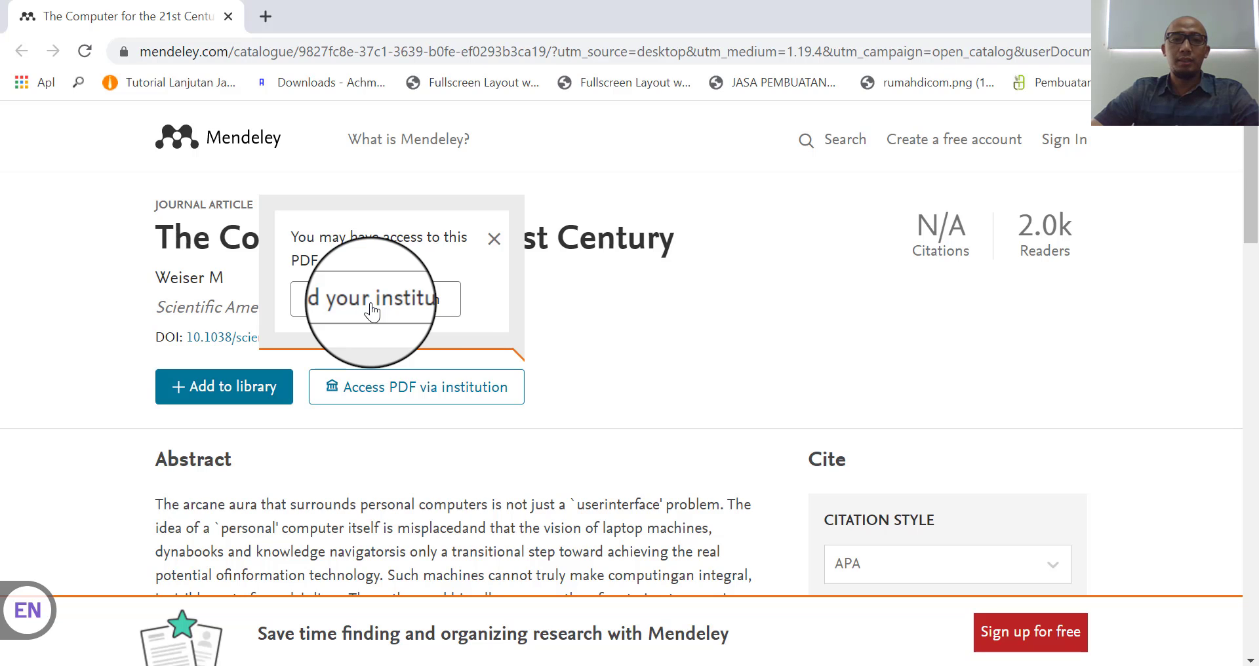
pyautogui.click(494, 239)
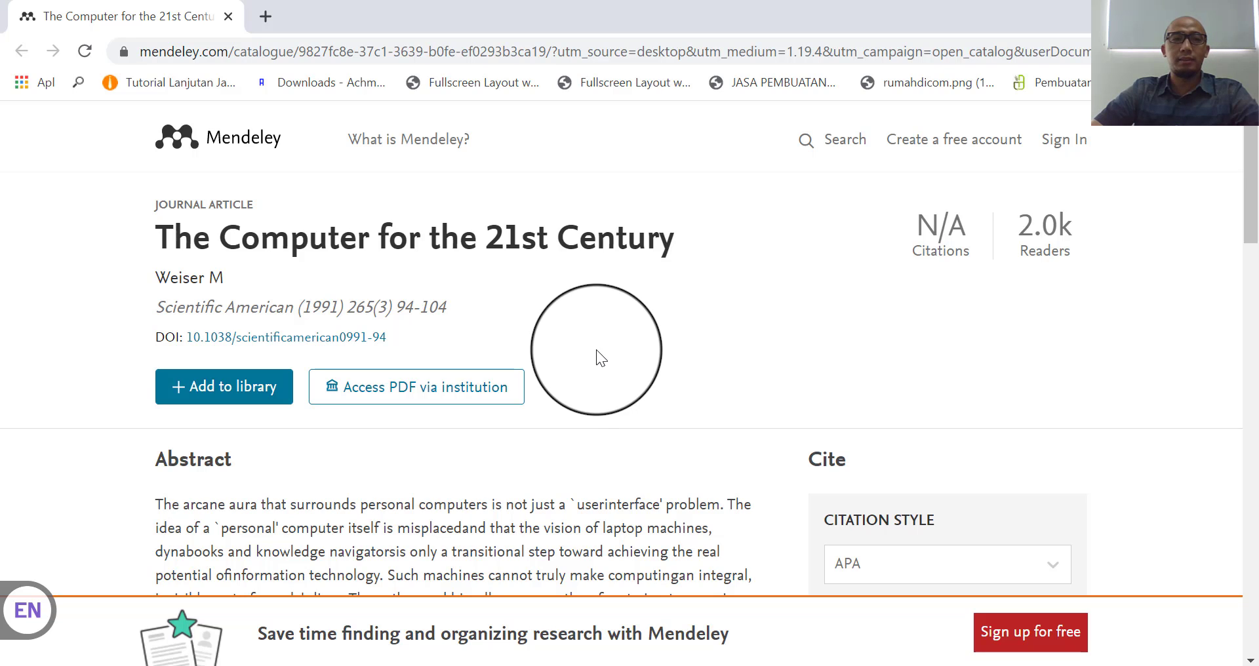
# - Load sci-hub.se in a new browser tab alongside the Mendeley article page
pyautogui.click(266, 18)
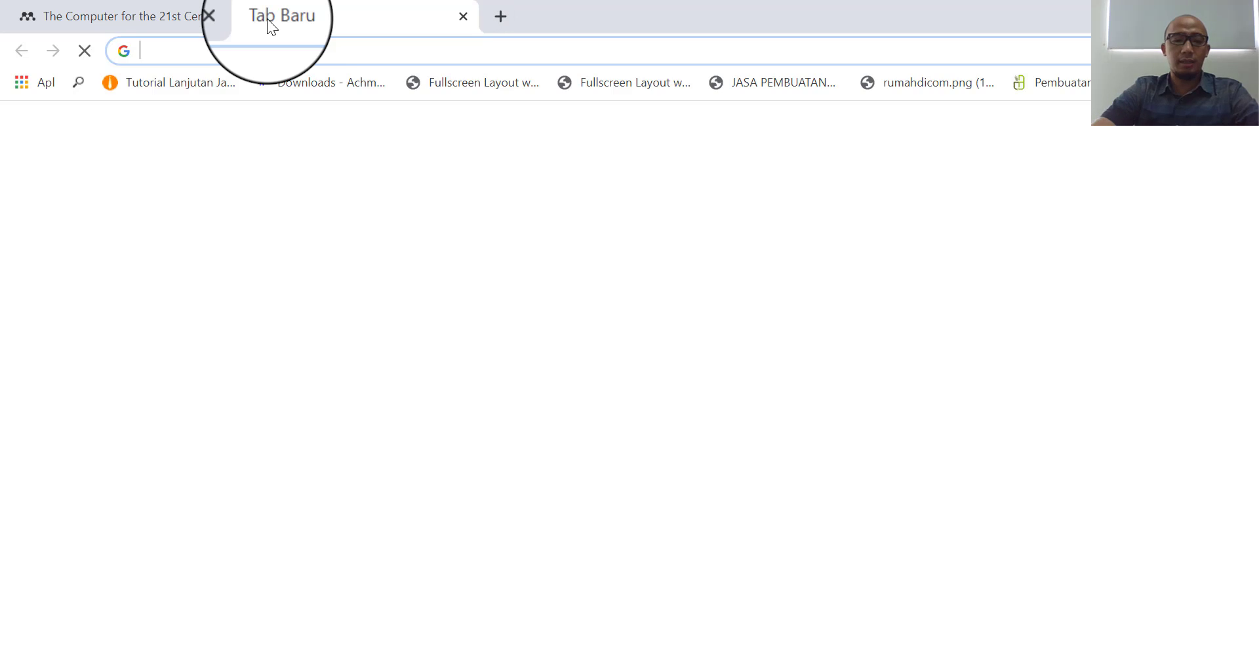
pyautogui.write('sci')
pyautogui.press('Return')
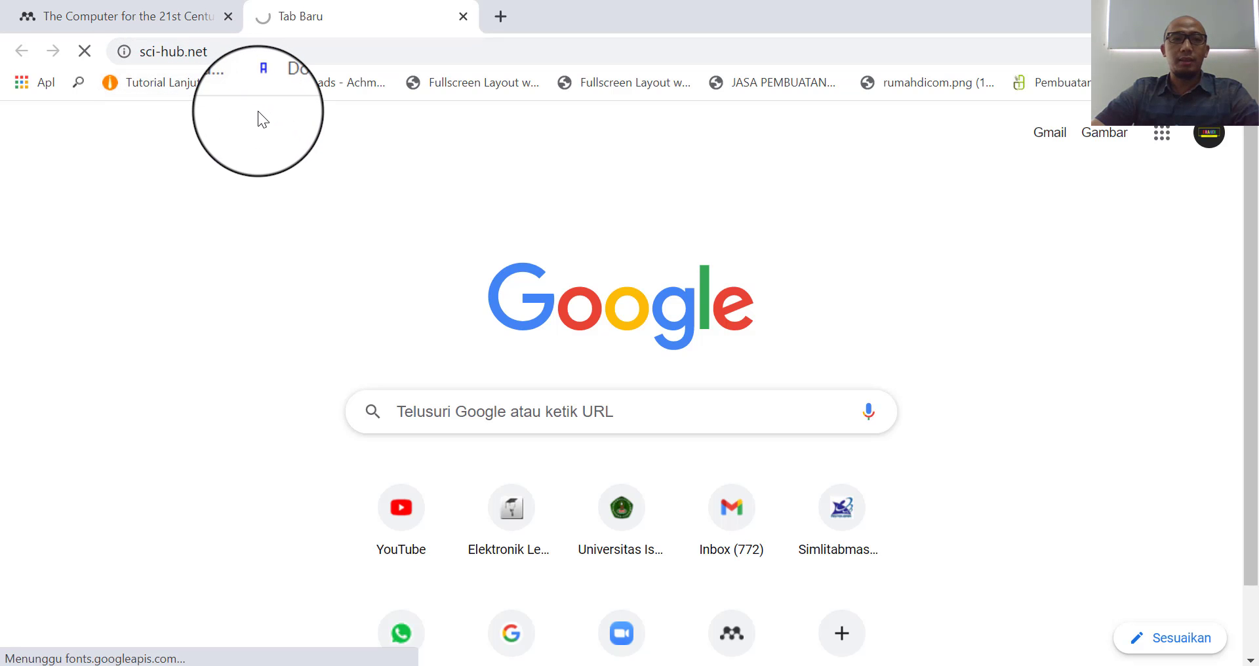
pyautogui.click(153, 16)
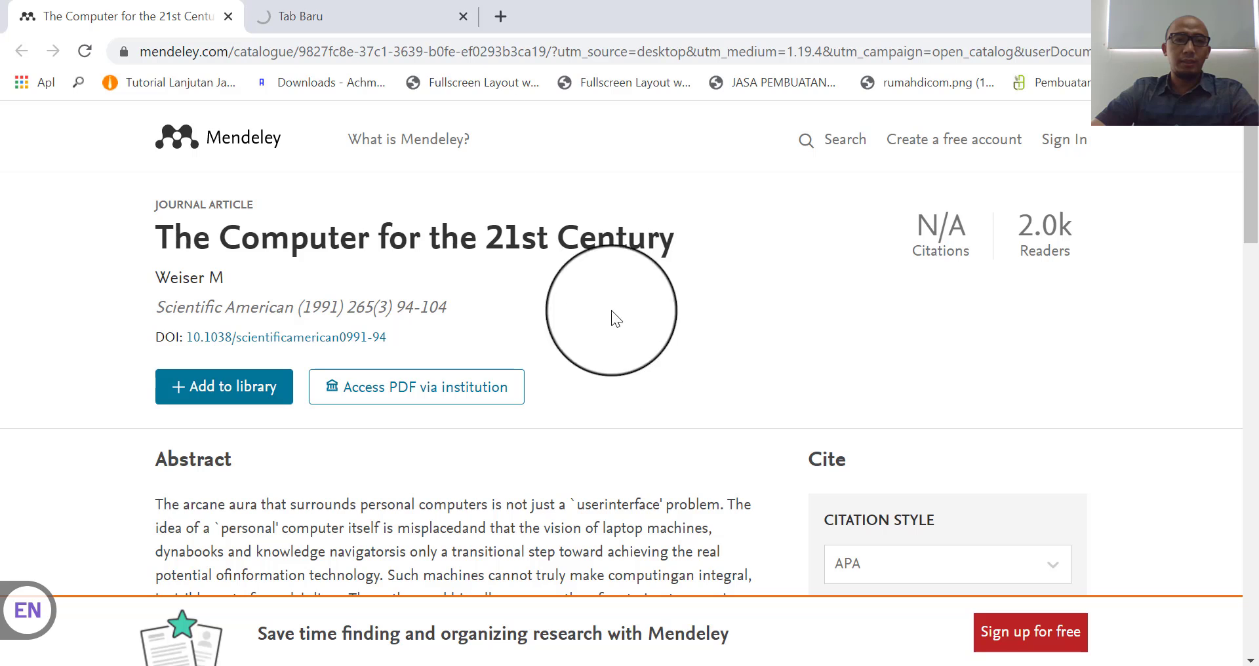
pyautogui.click(285, 16)
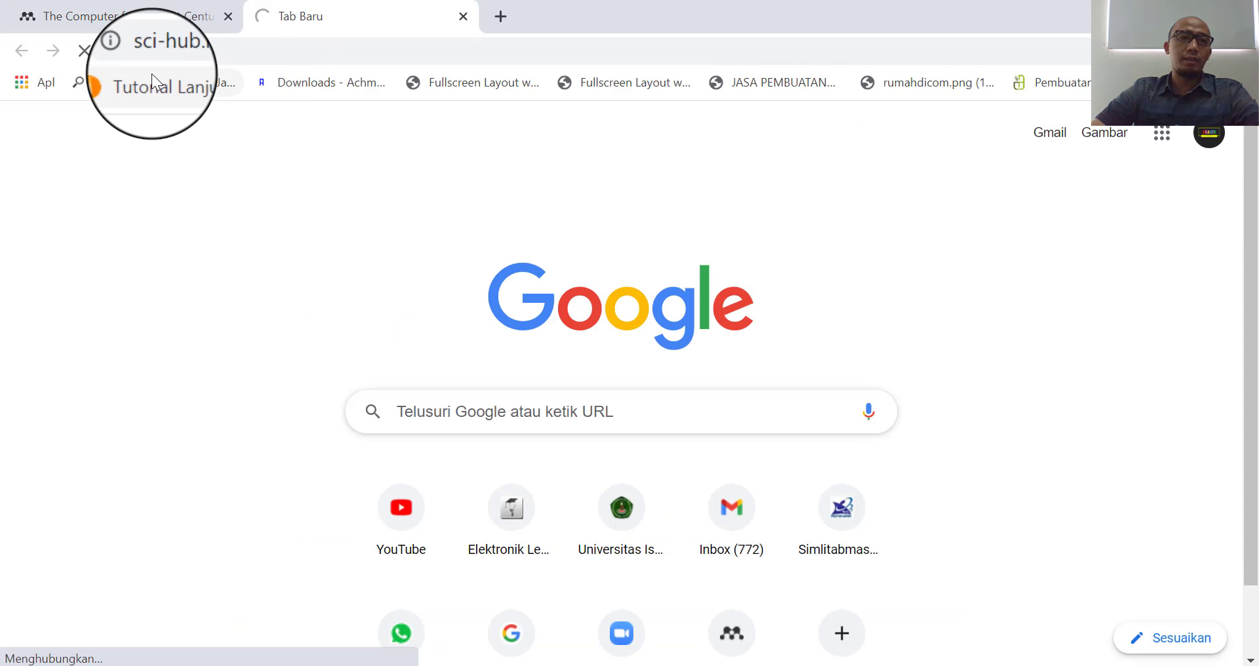
pyautogui.click(136, 16)
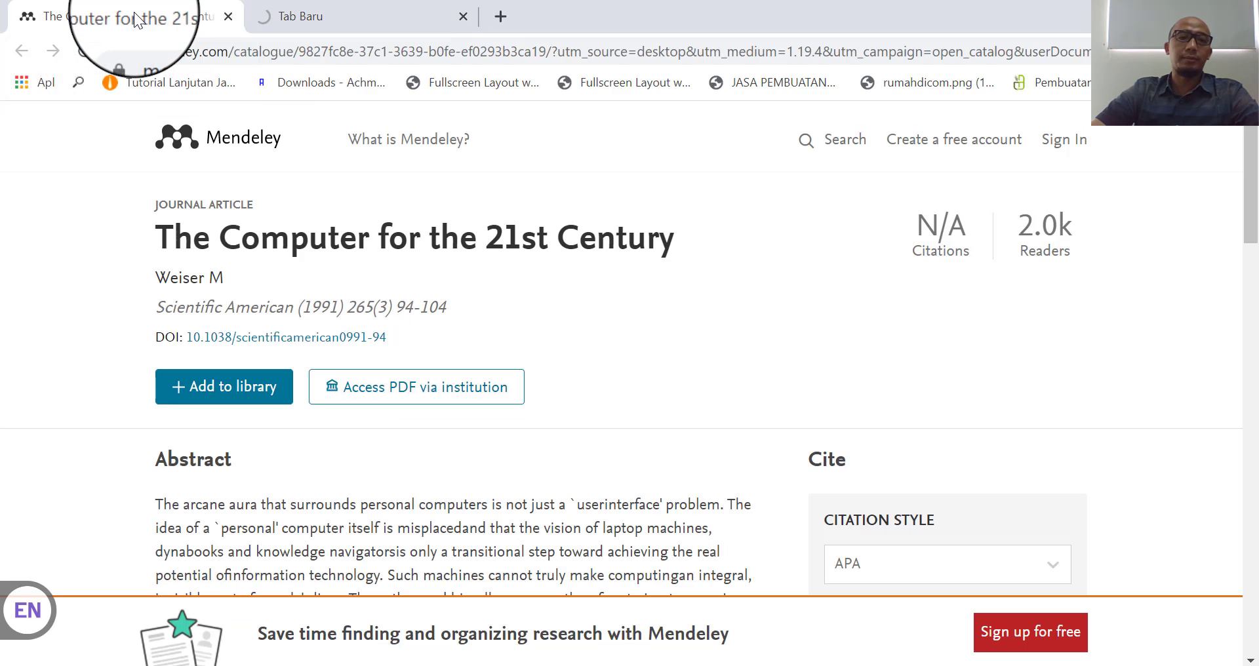
pyautogui.scroll(-3, 679, 380)
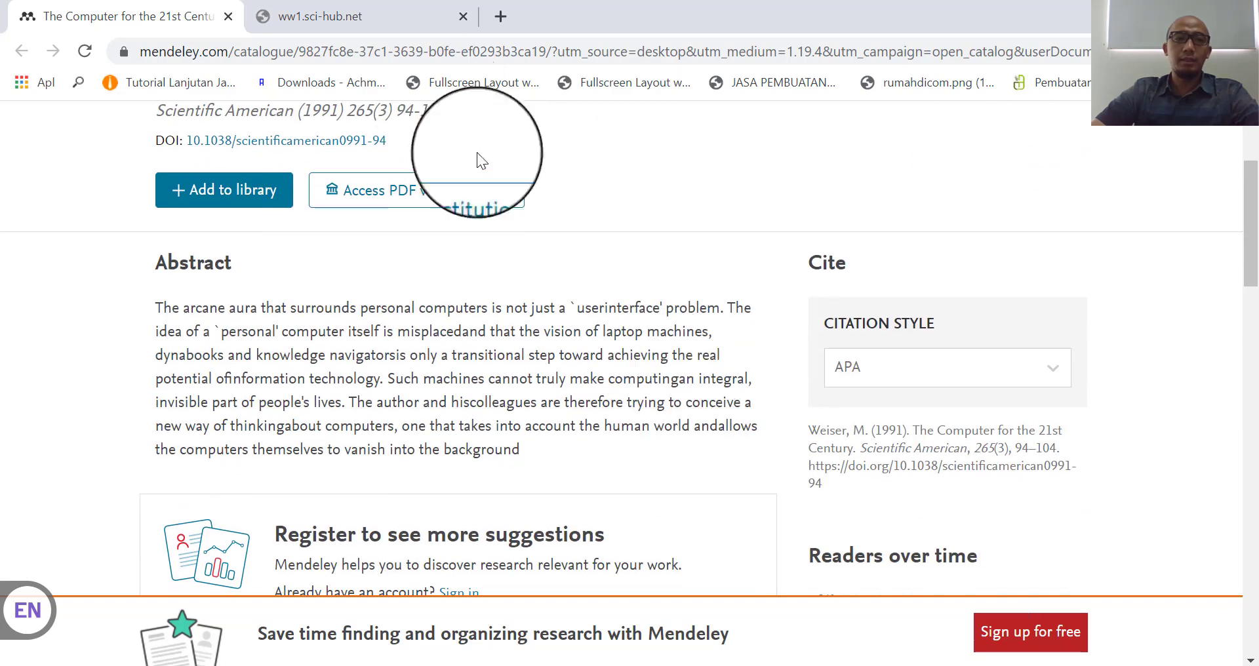
pyautogui.click(320, 17)
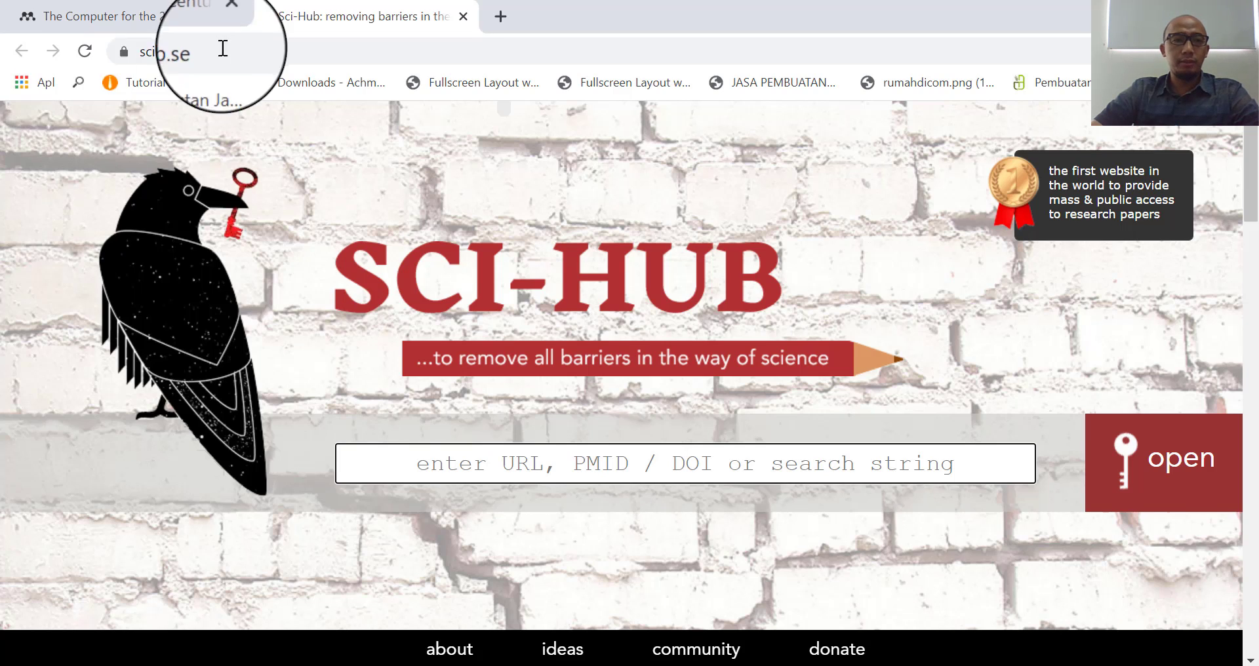
pyautogui.click(155, 15)
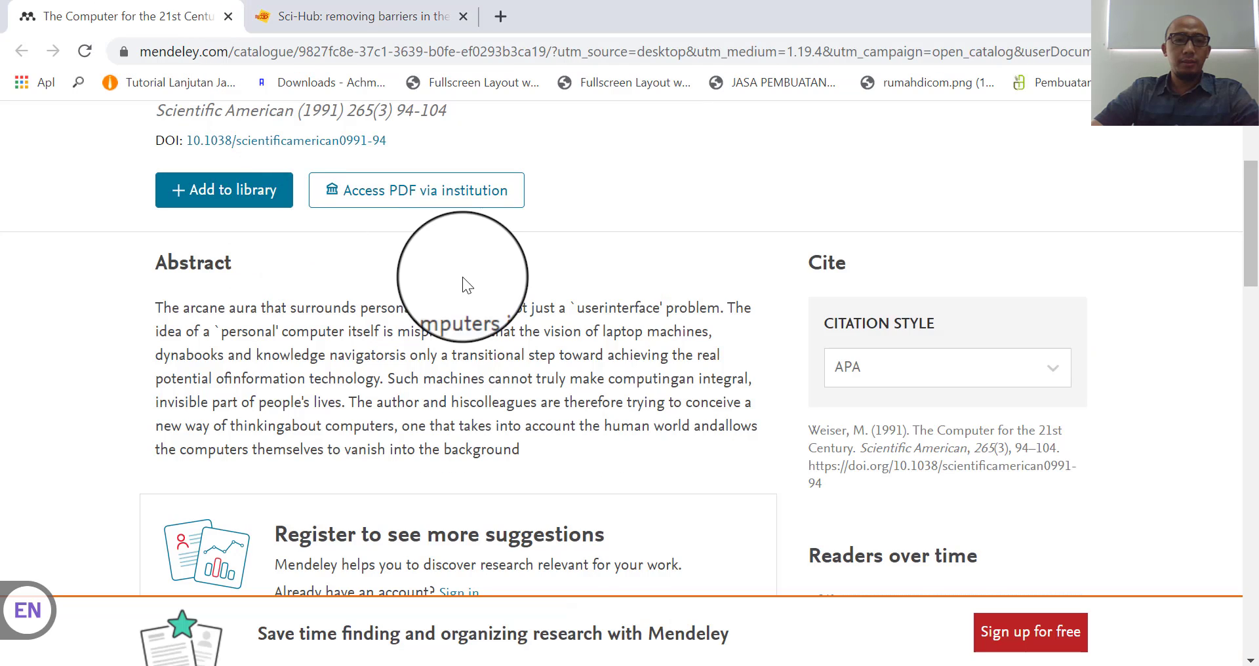
pyautogui.scroll(3, 456, 288)
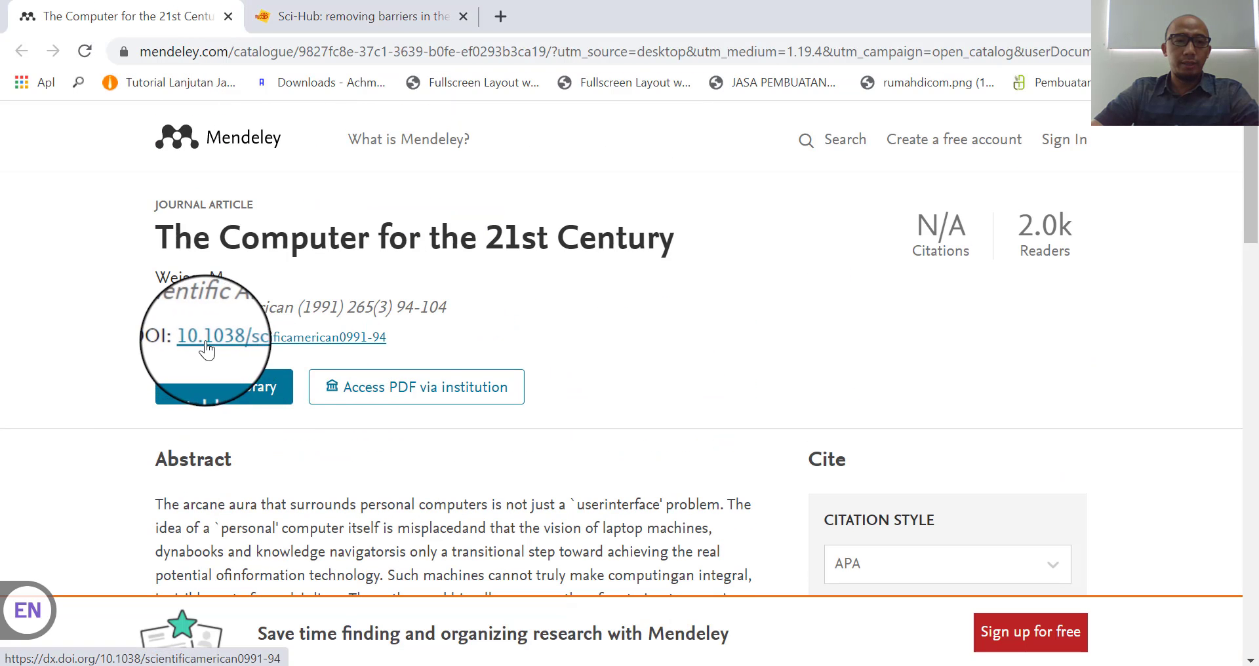
pyautogui.rightClick(340, 347)
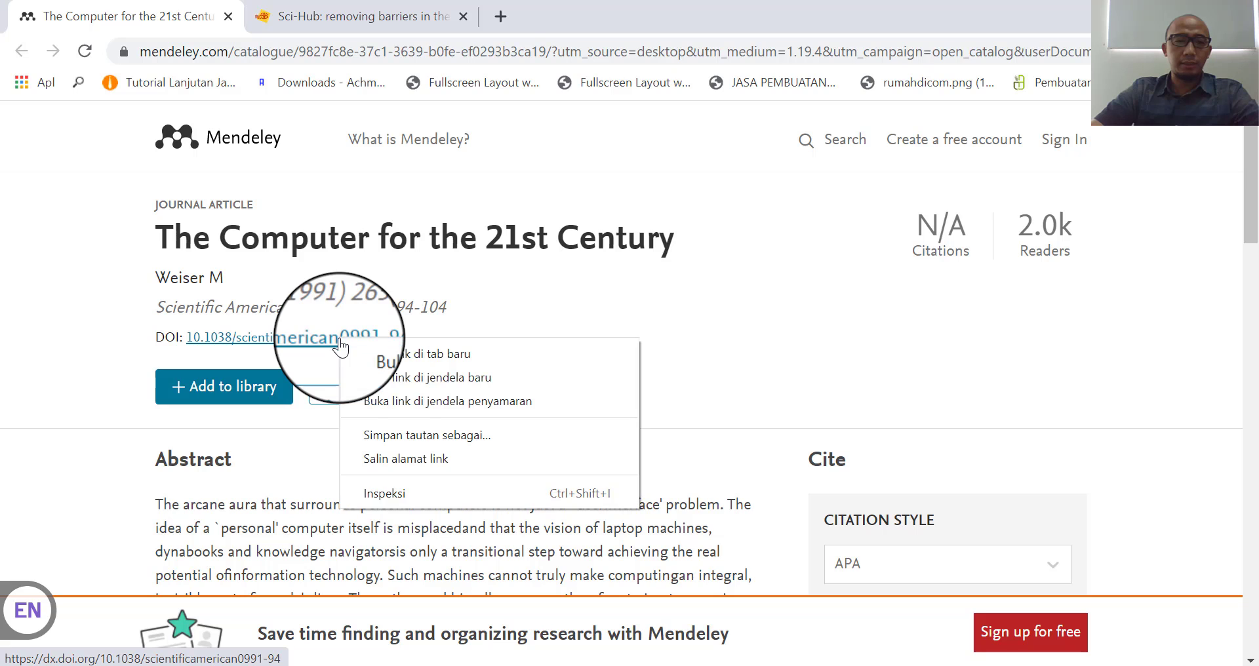
pyautogui.click(404, 461)
pyautogui.click(413, 13)
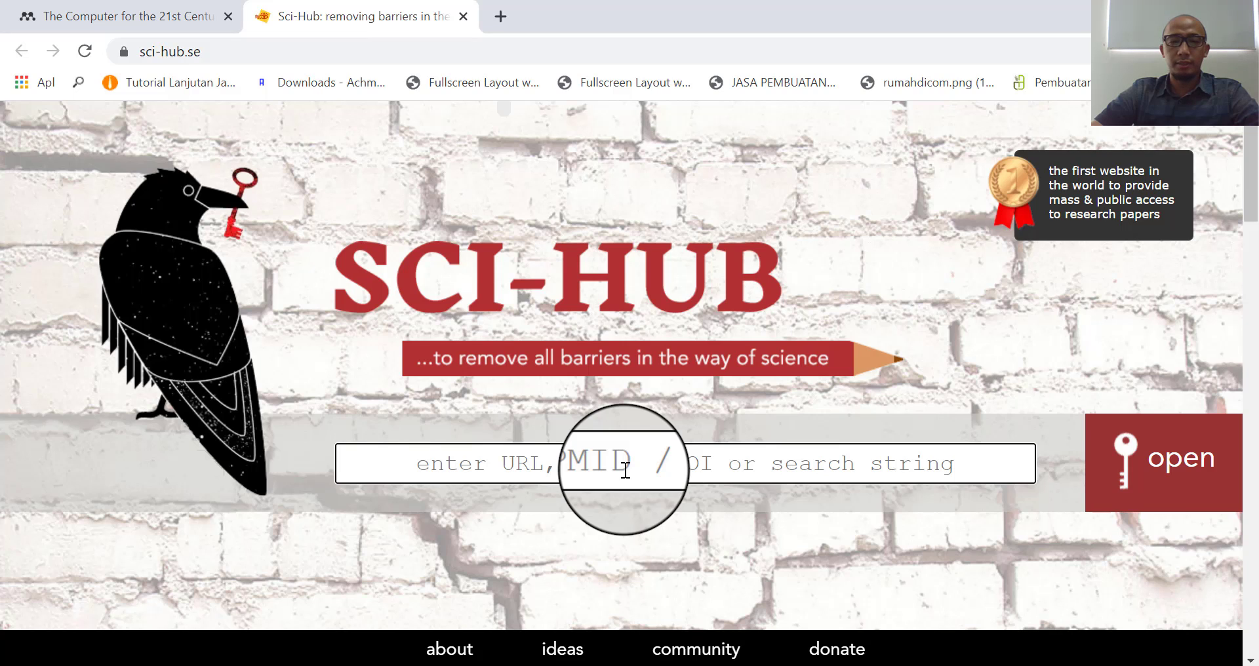
pyautogui.click(628, 466)
pyautogui.write('https://dx.doi.org/10.1038/scientificamerican0991-94')
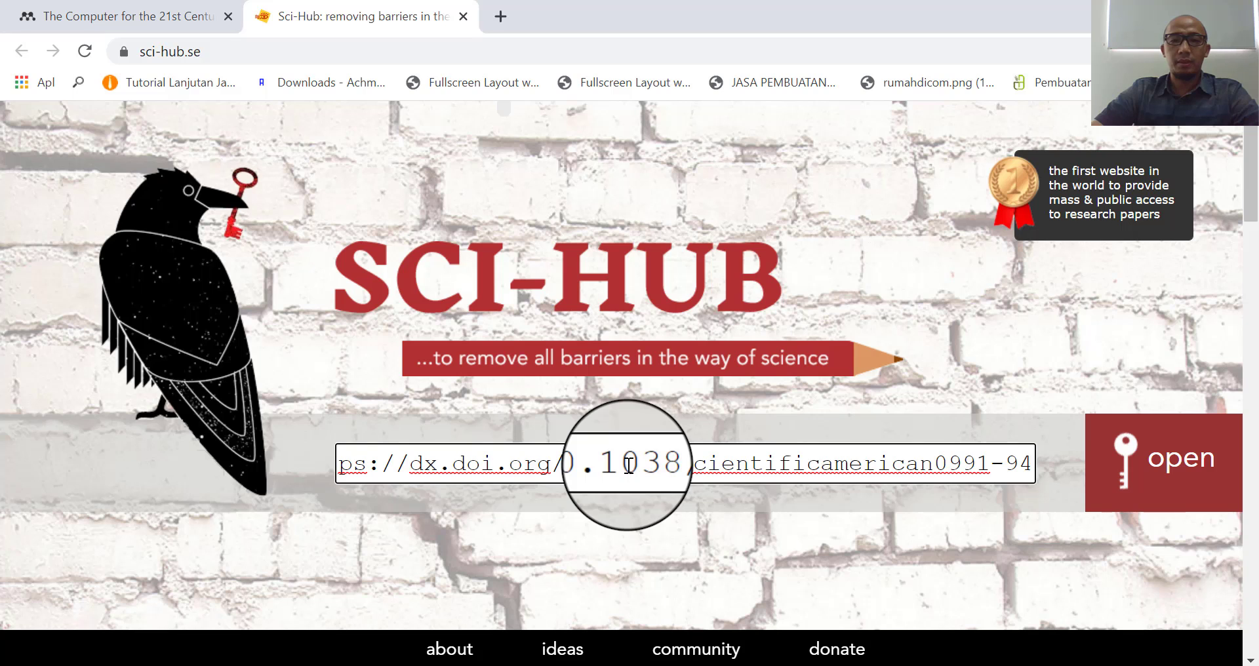
# - Fetch the paper's PDF in Sci-Hub for the pasted DOI
pyautogui.click(1176, 479)
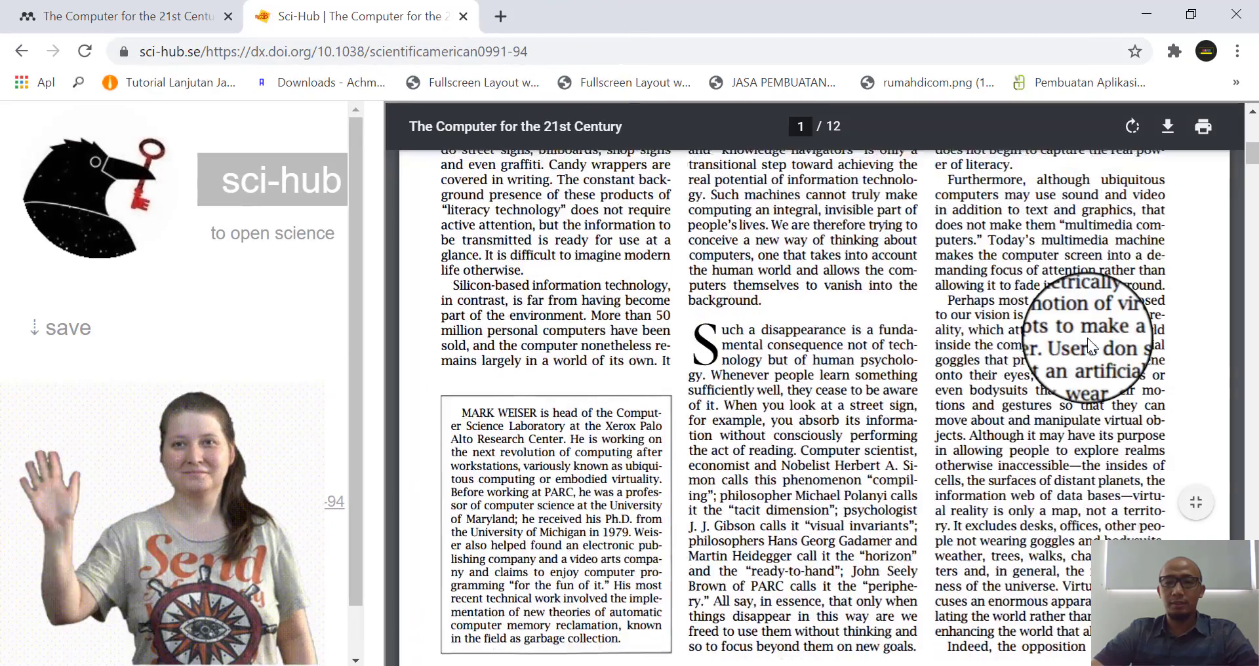
pyautogui.scroll(-15, 1087, 337)
pyautogui.scroll(-10, 1087, 337)
pyautogui.scroll(-3, 1087, 337)
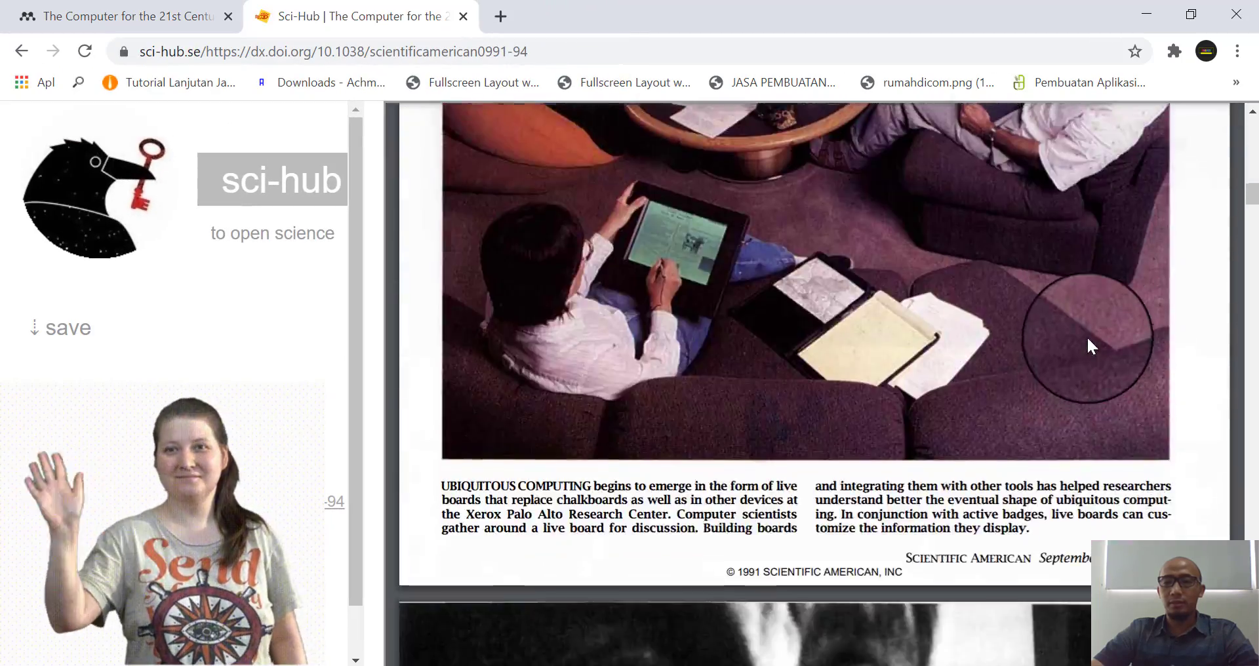
pyautogui.scroll(15, 1087, 337)
# - Download the PDF and save it as weiser1991.pdf in Documents
pyautogui.moveTo(1169, 95)
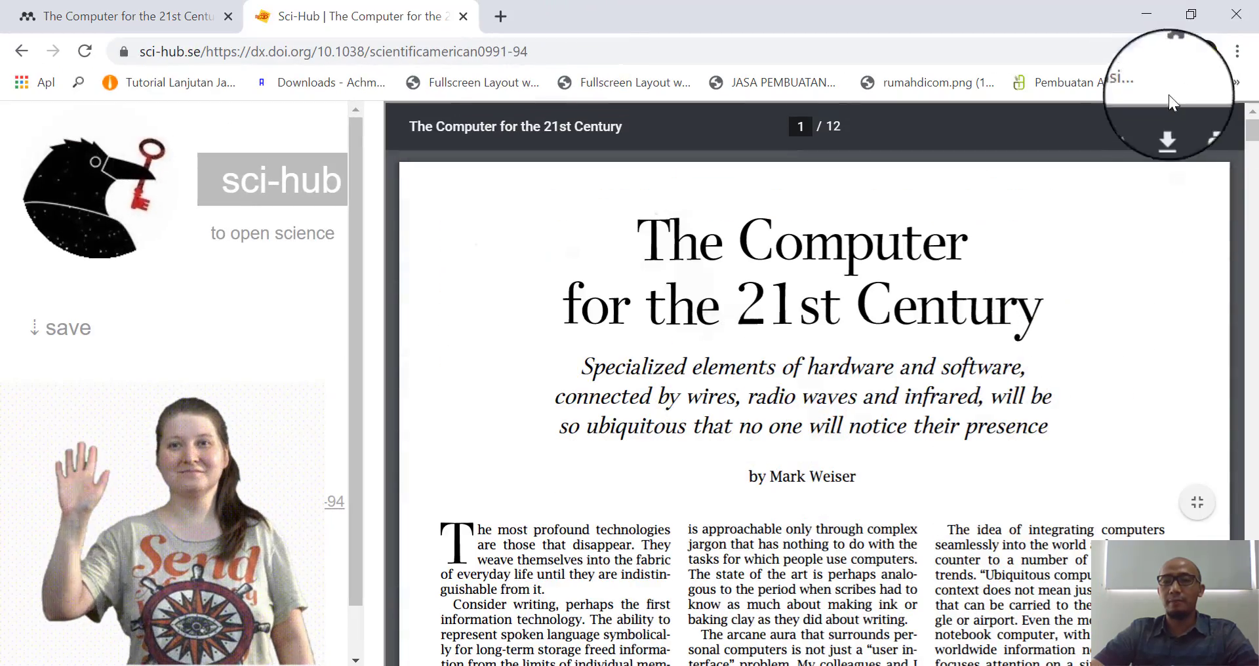
pyautogui.click(1168, 129)
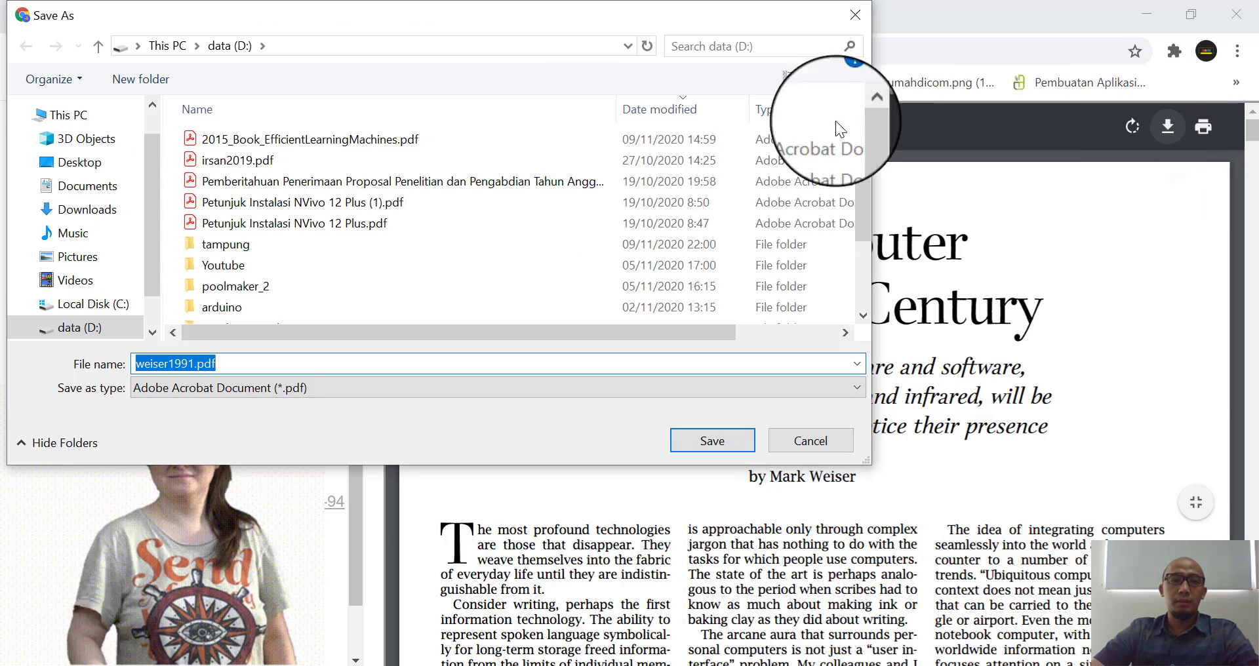
pyautogui.click(85, 195)
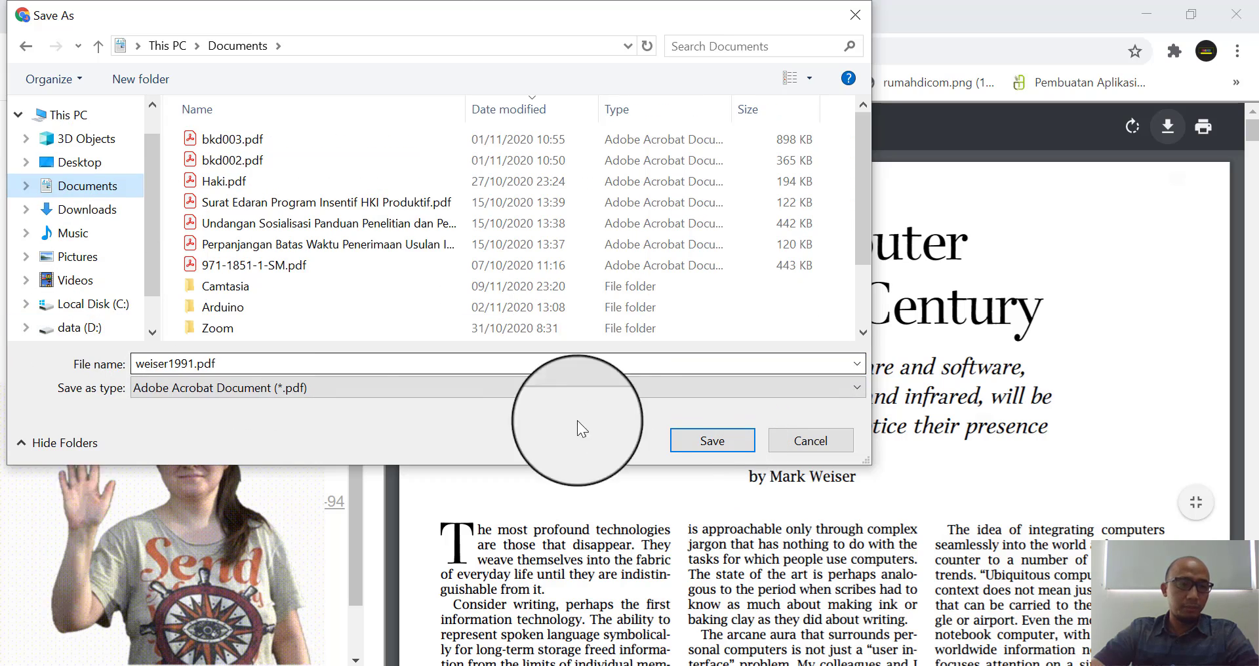
pyautogui.click(714, 443)
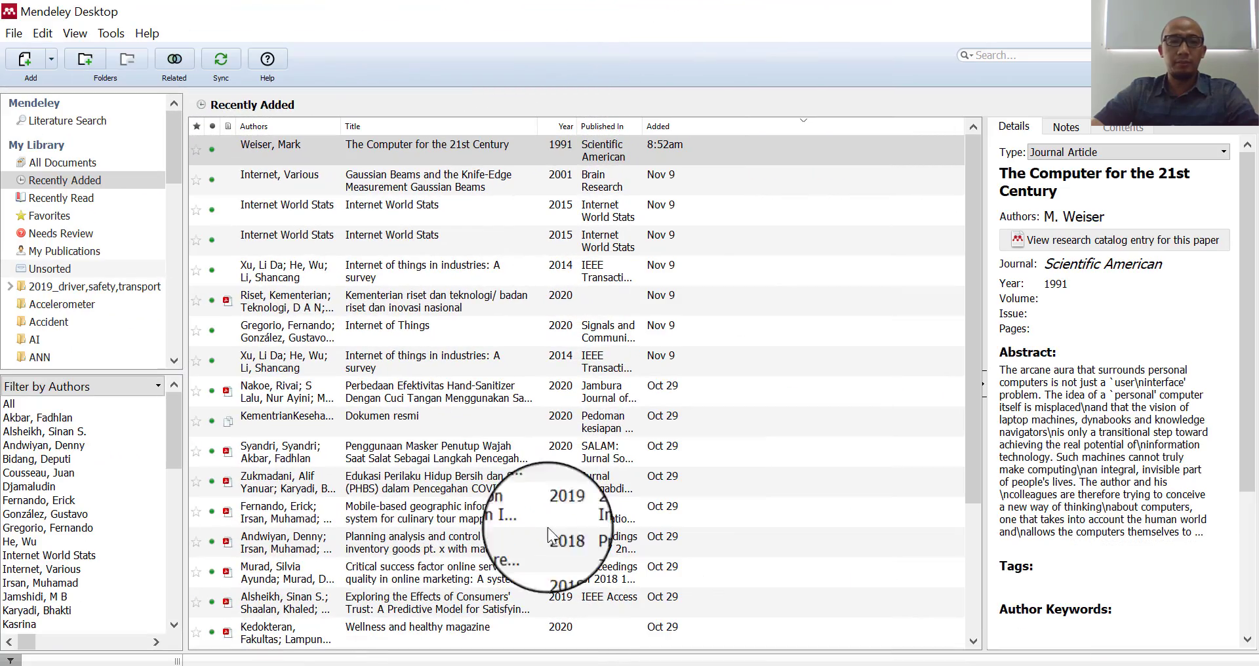
# - Attach weiser1991.pdf from Documents to the Weiser 1991 library entry
pyautogui.click(421, 156)
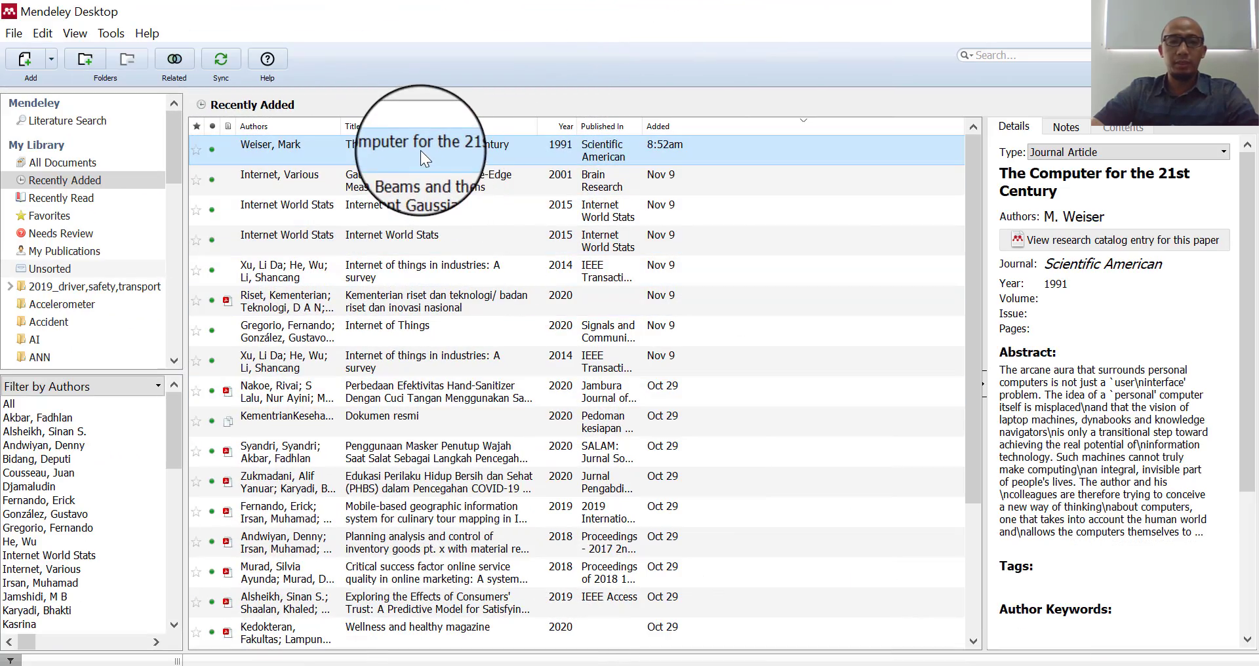
pyautogui.moveTo(1248, 397); pyautogui.dragTo(1233, 573)
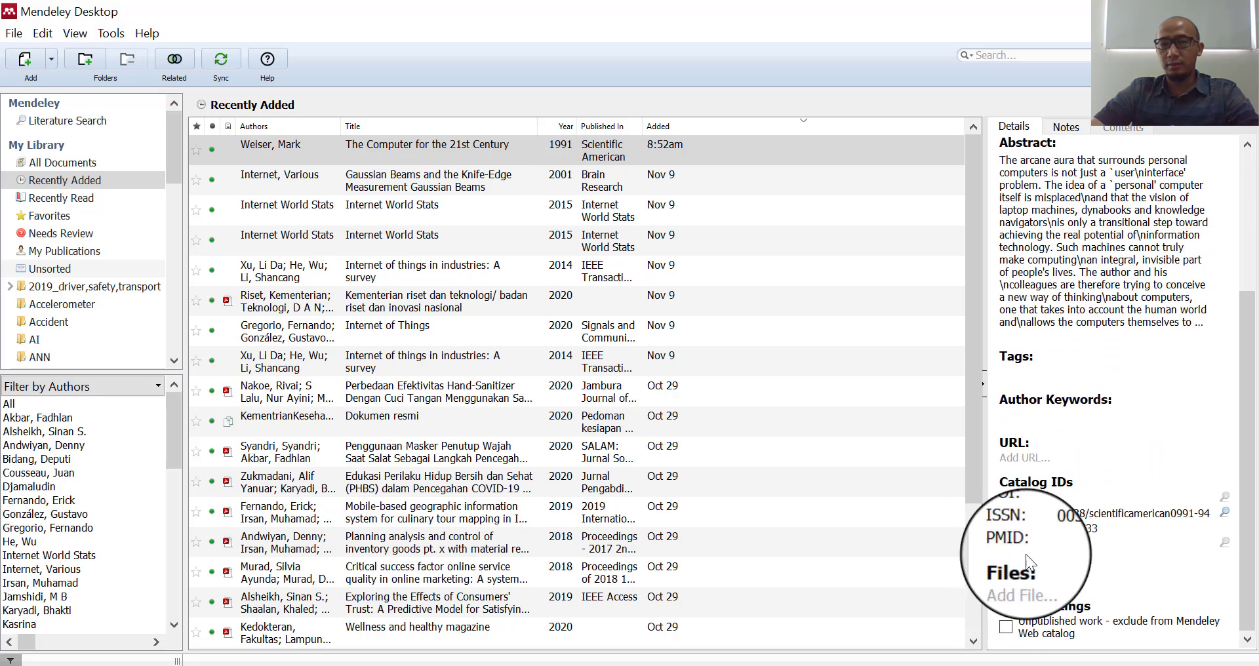
pyautogui.click(1070, 588)
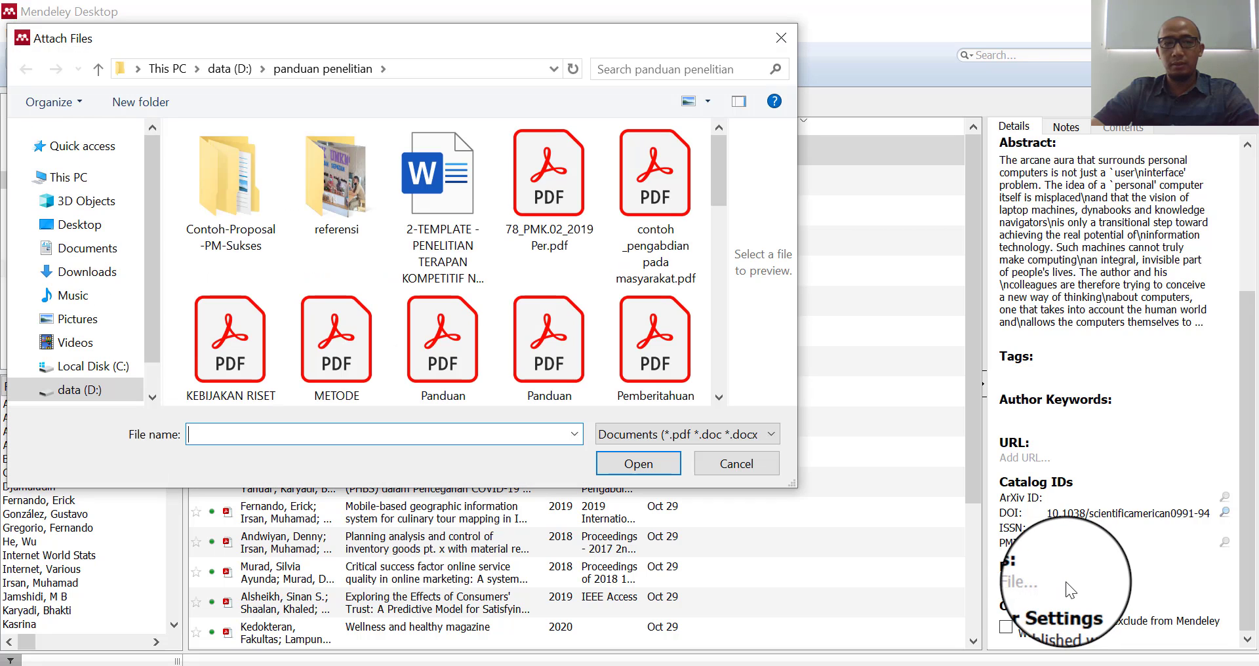
pyautogui.click(87, 261)
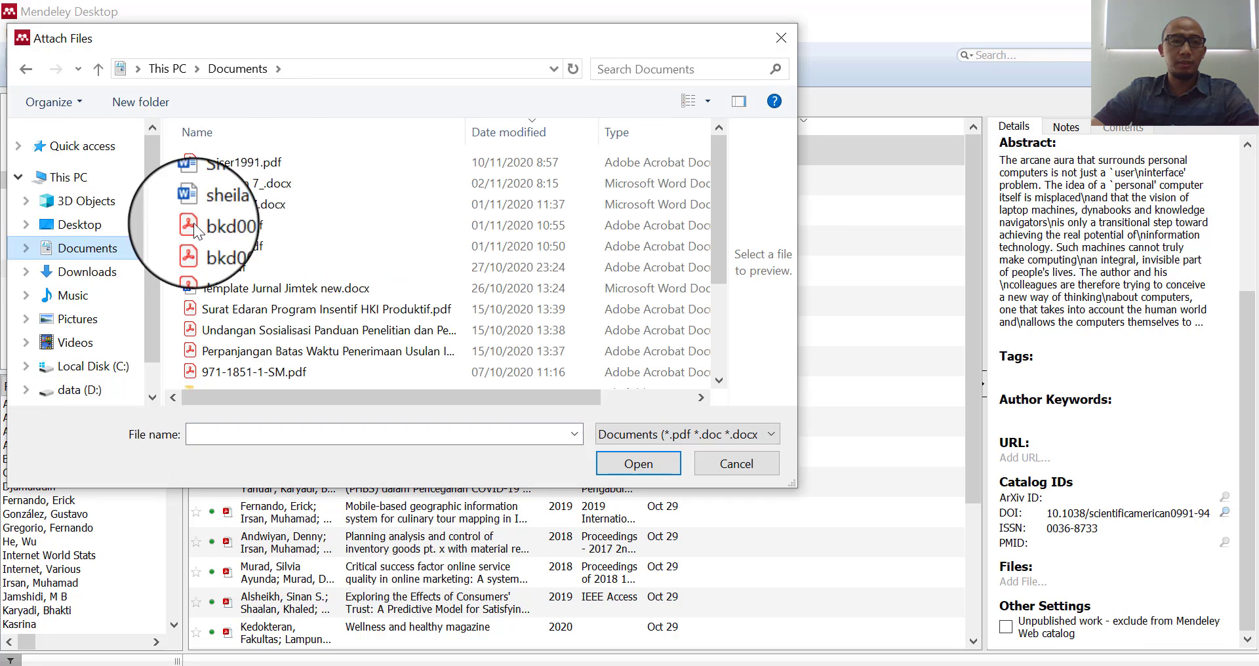
pyautogui.click(241, 164)
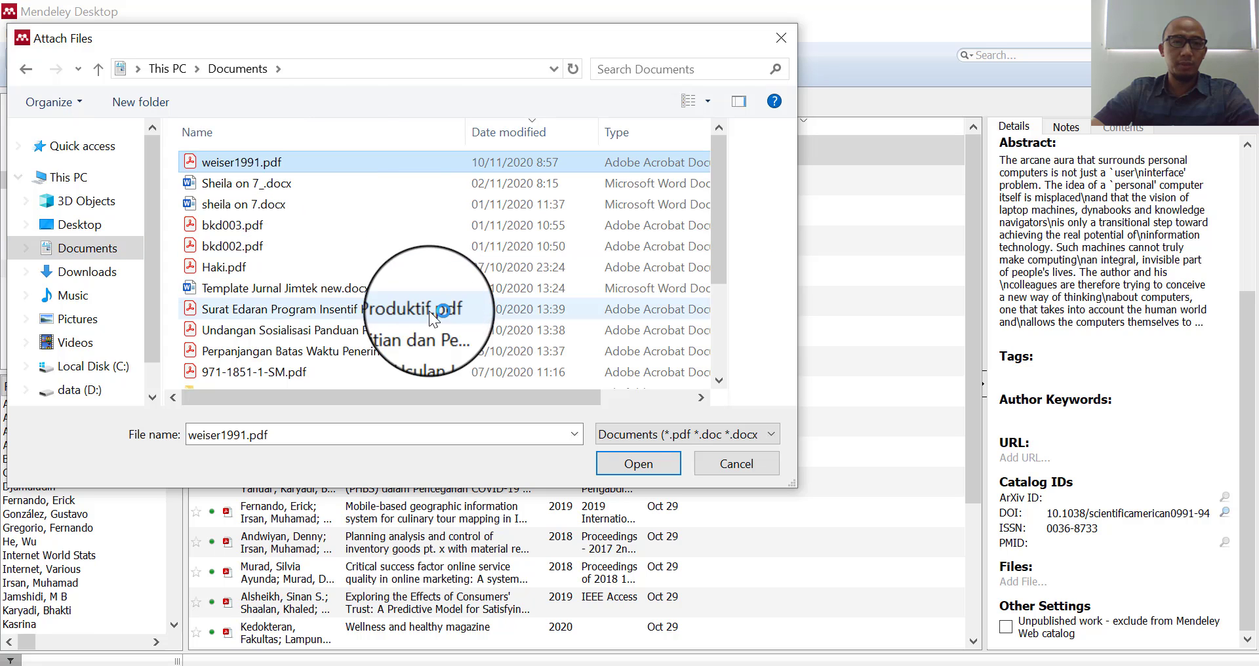
pyautogui.click(647, 462)
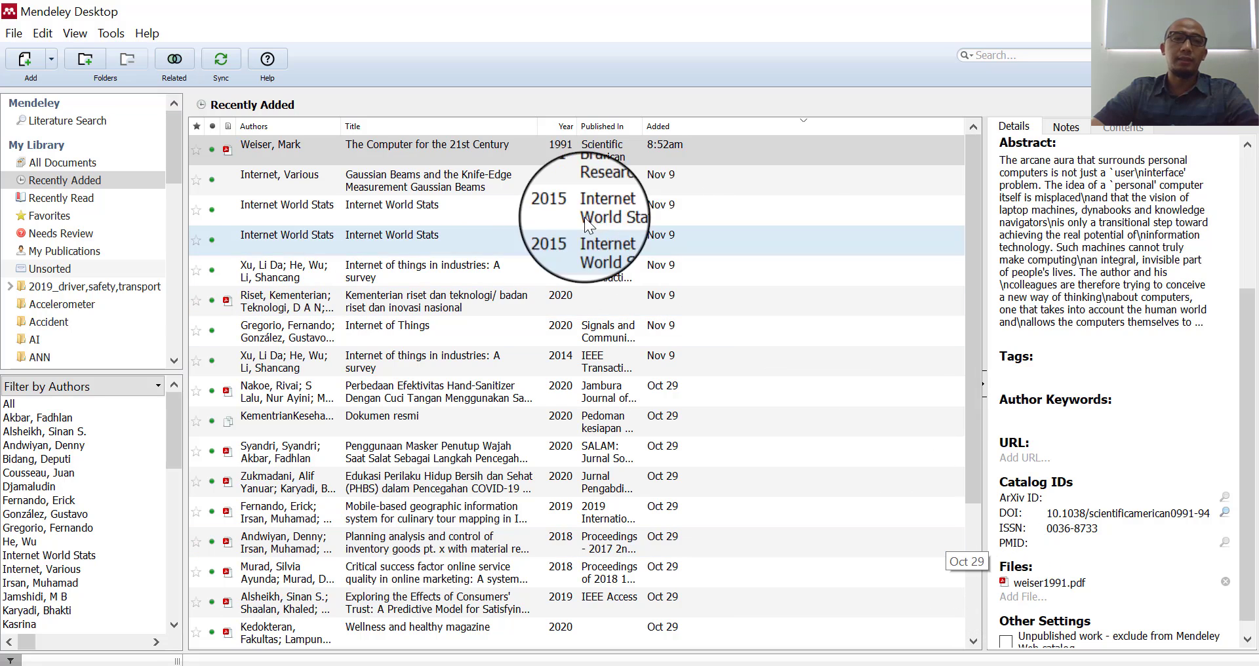
# - Read through the attached weiser1991.pdf in its reader tab, then return to My Library
pyautogui.click(222, 155)
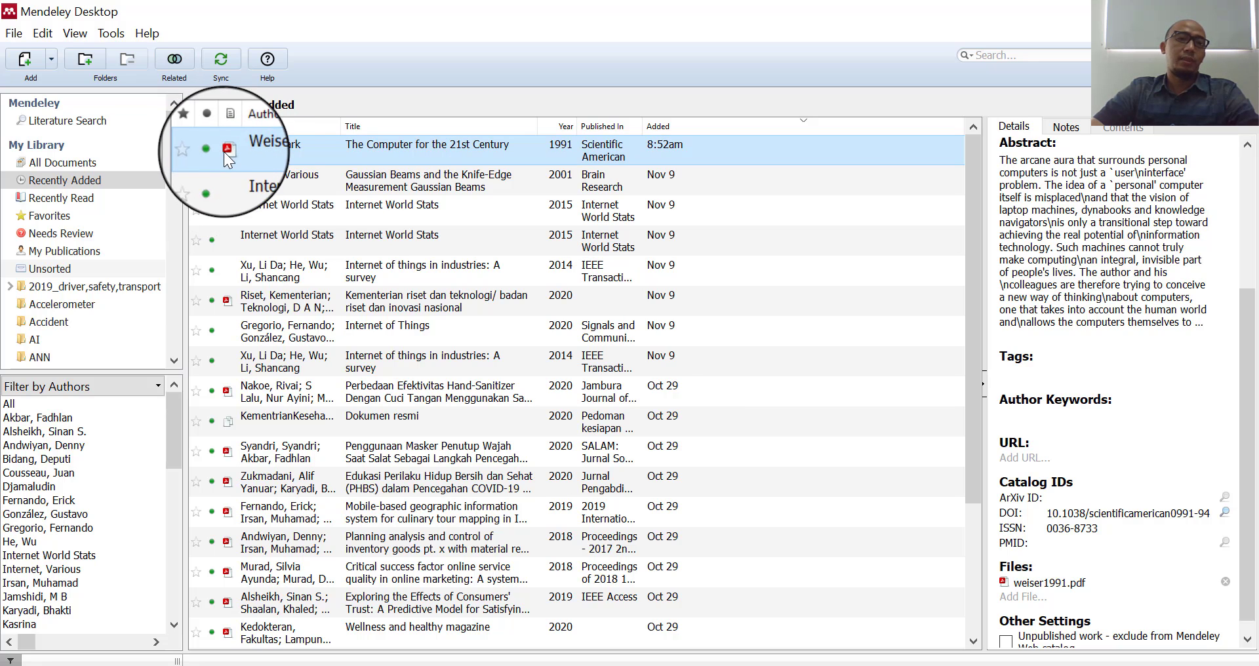
pyautogui.doubleClick(255, 143)
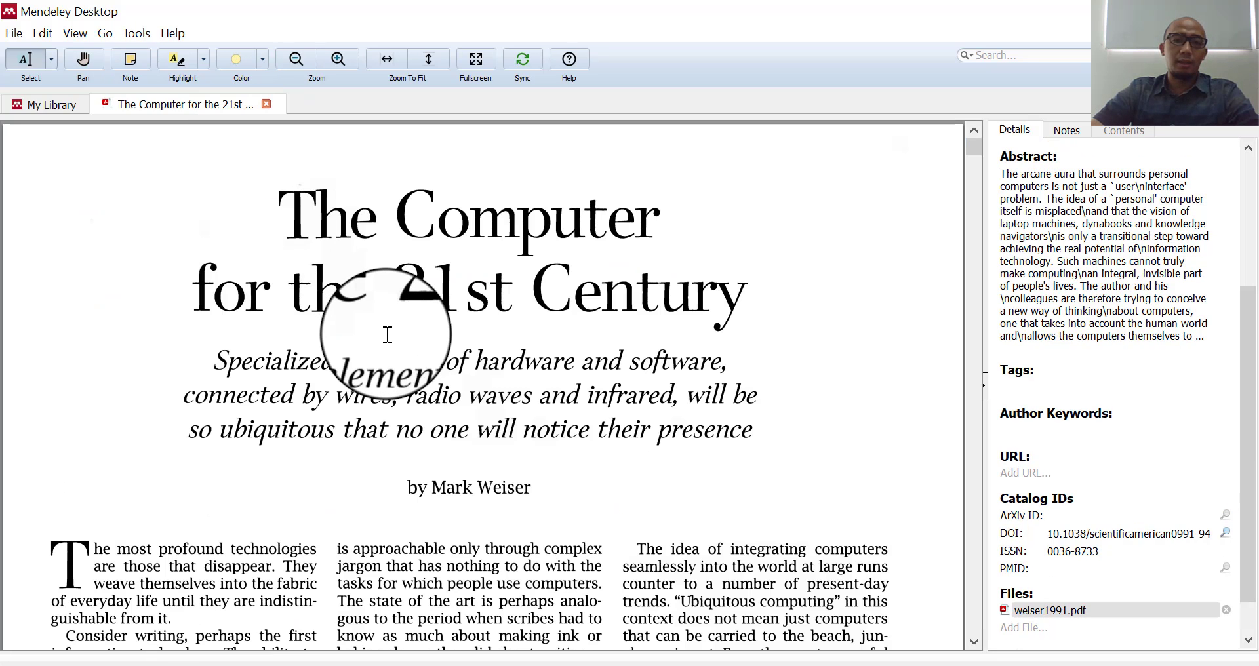
pyautogui.scroll(-4, 388, 335)
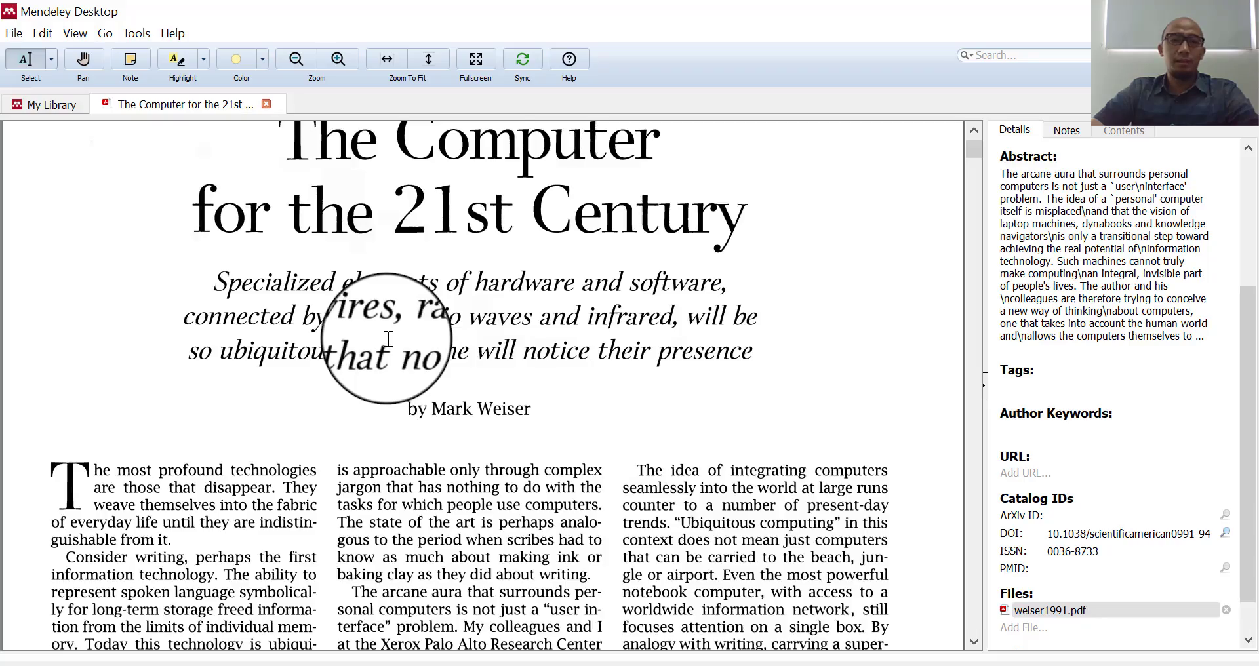
pyautogui.scroll(-9, 388, 340)
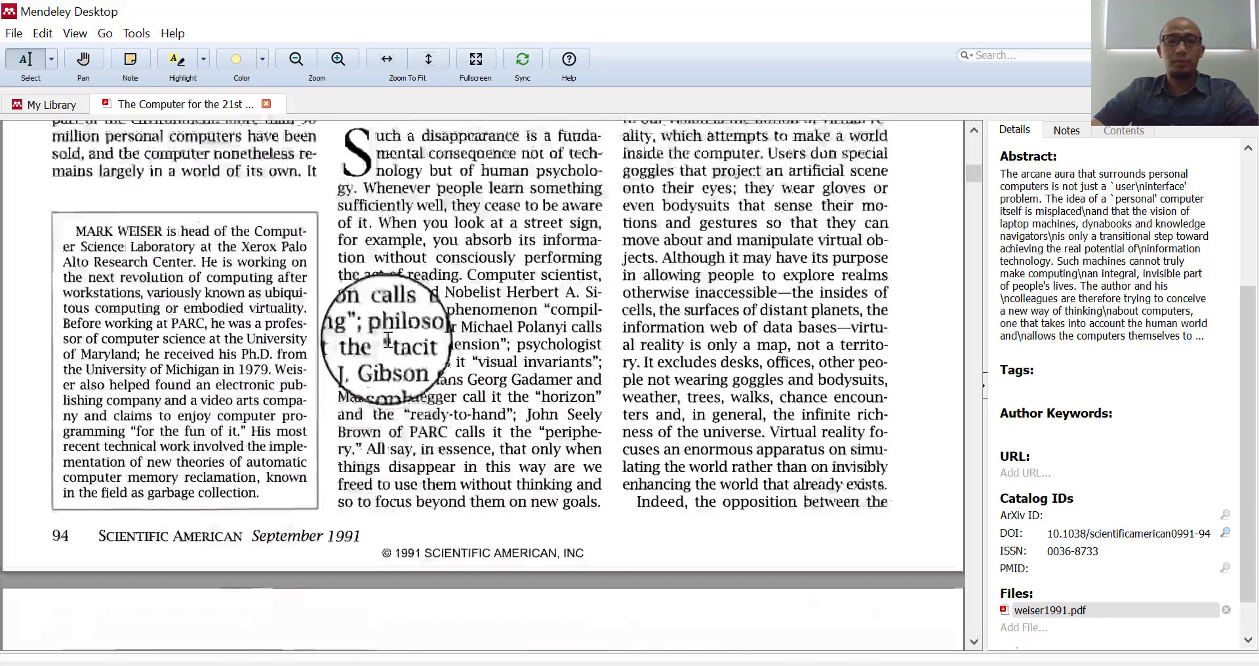
pyautogui.scroll(-3, 388, 339)
pyautogui.scroll(12, 387, 339)
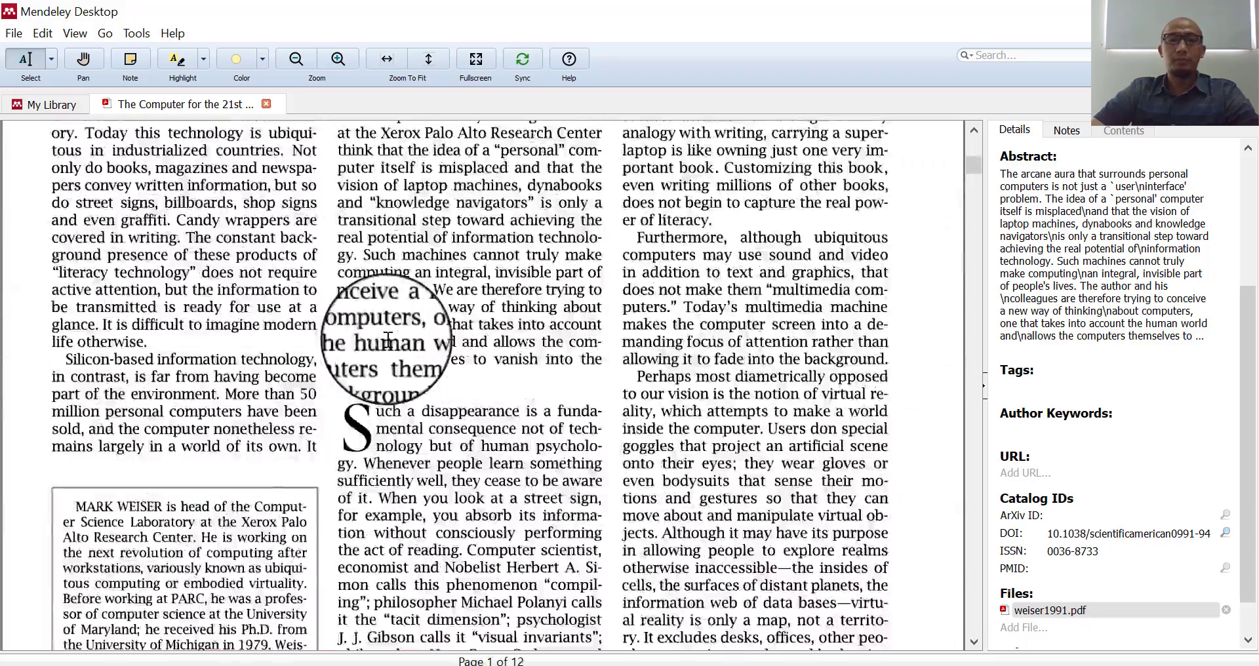
pyautogui.scroll(2, 388, 339)
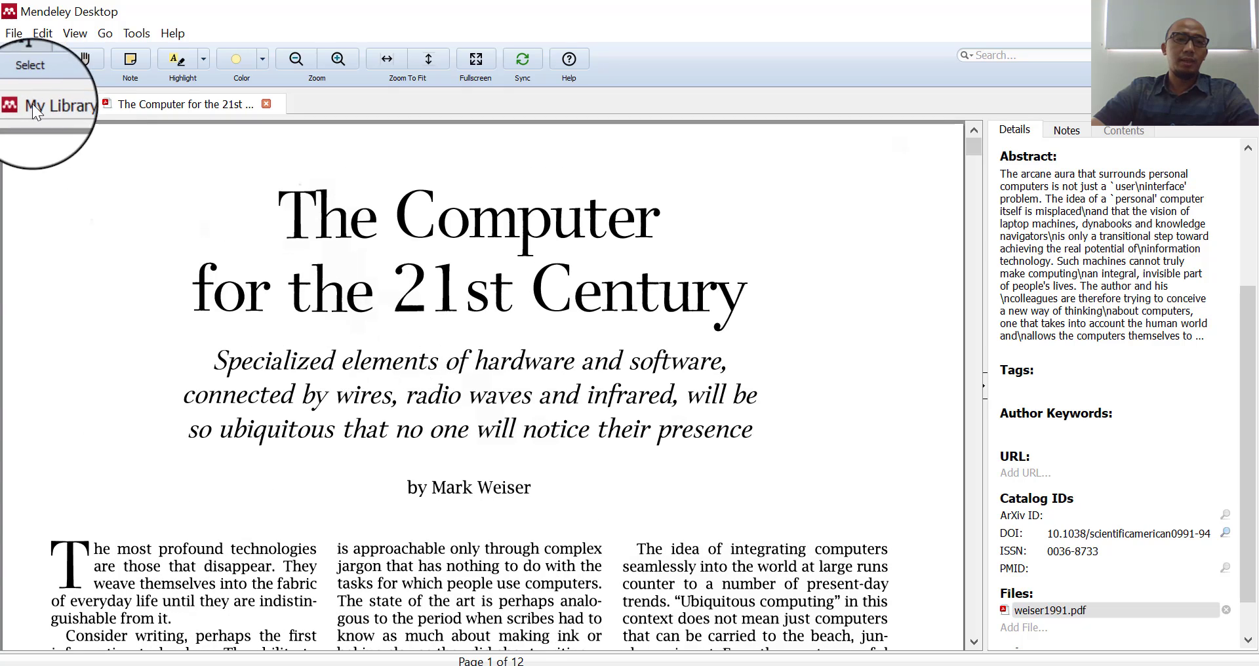
pyautogui.click(48, 105)
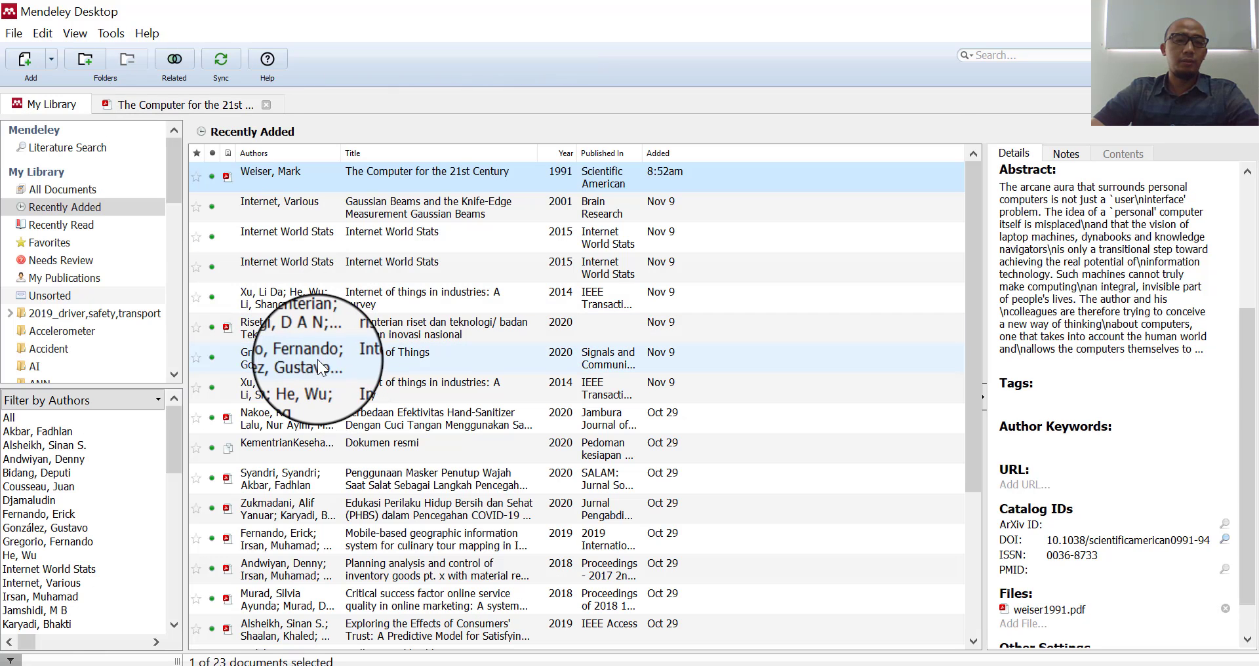
pyautogui.moveTo(178, 163); pyautogui.dragTo(178, 183)
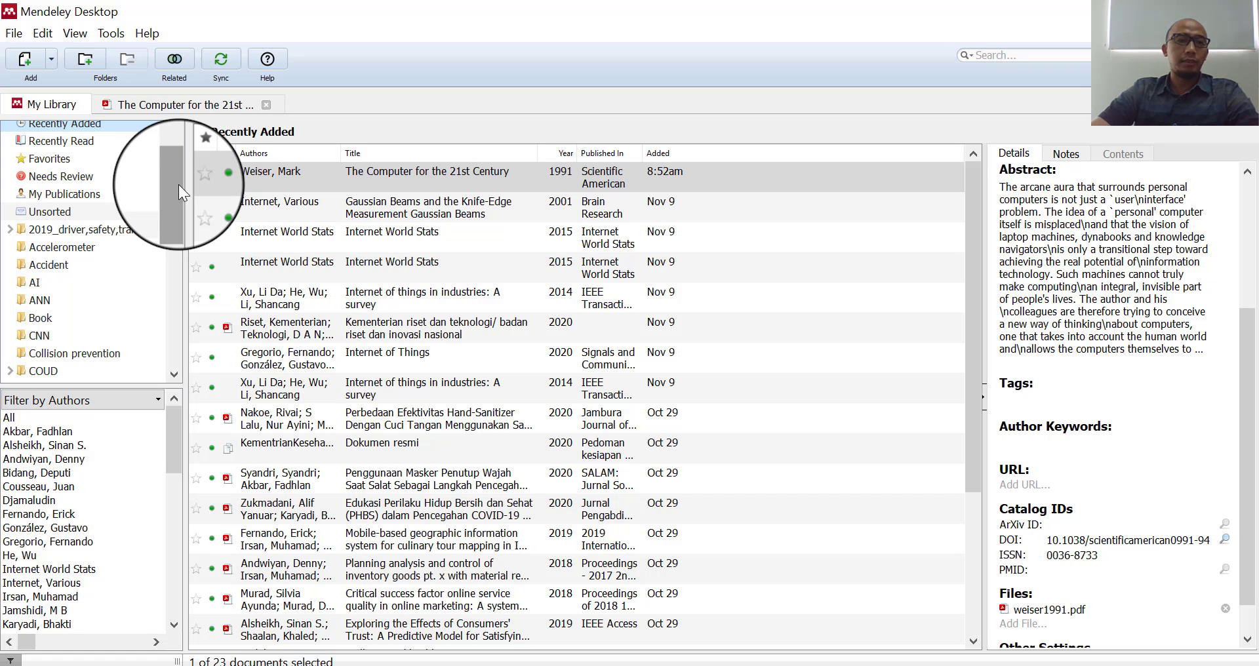
pyautogui.moveTo(178, 183); pyautogui.dragTo(171, 140)
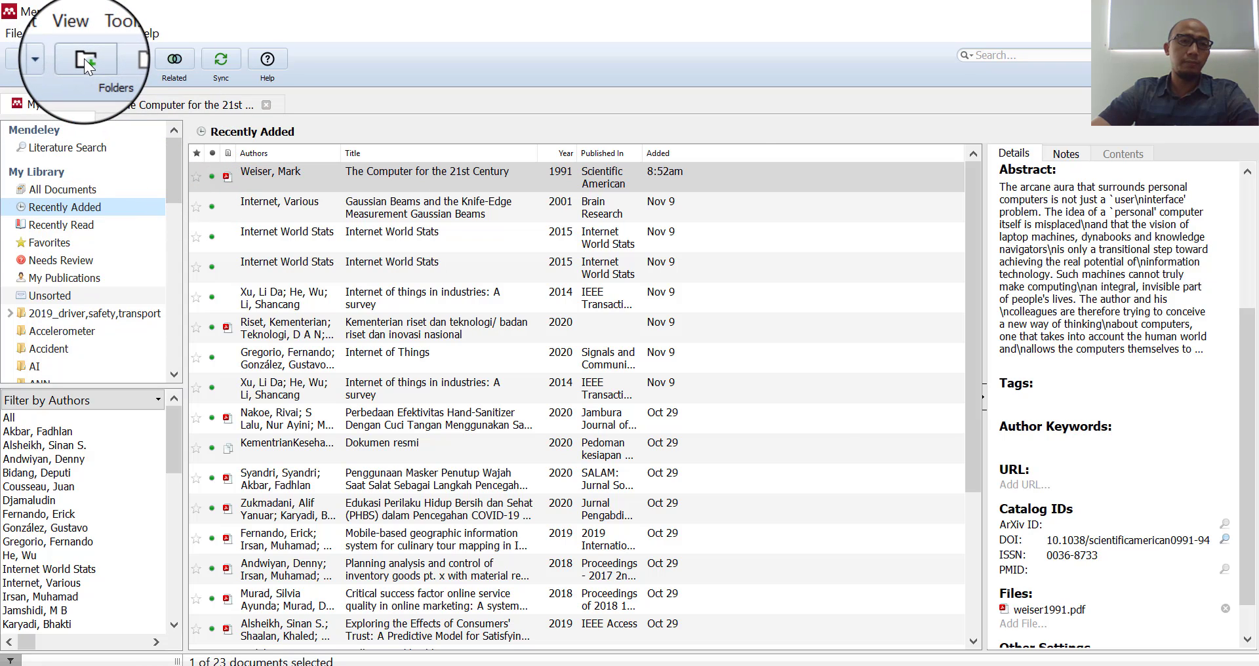
# - Create a new library folder and name it Computer Vision, giving Computer Vision_1
pyautogui.click(84, 58)
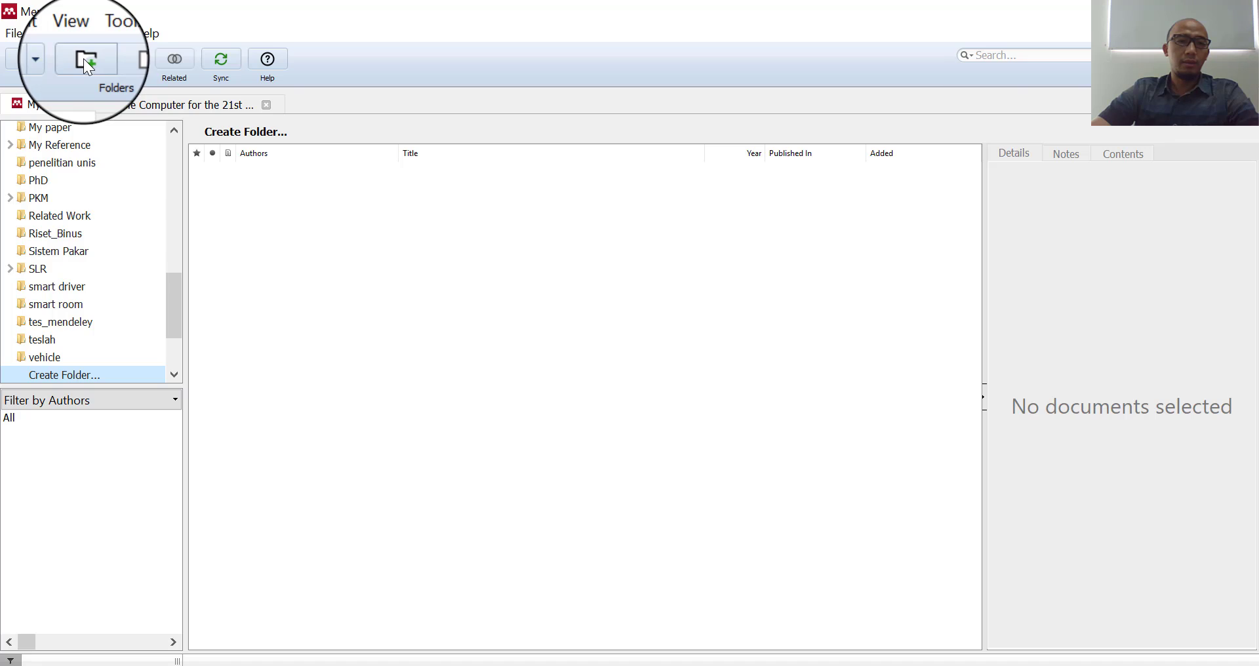
pyautogui.click(68, 375)
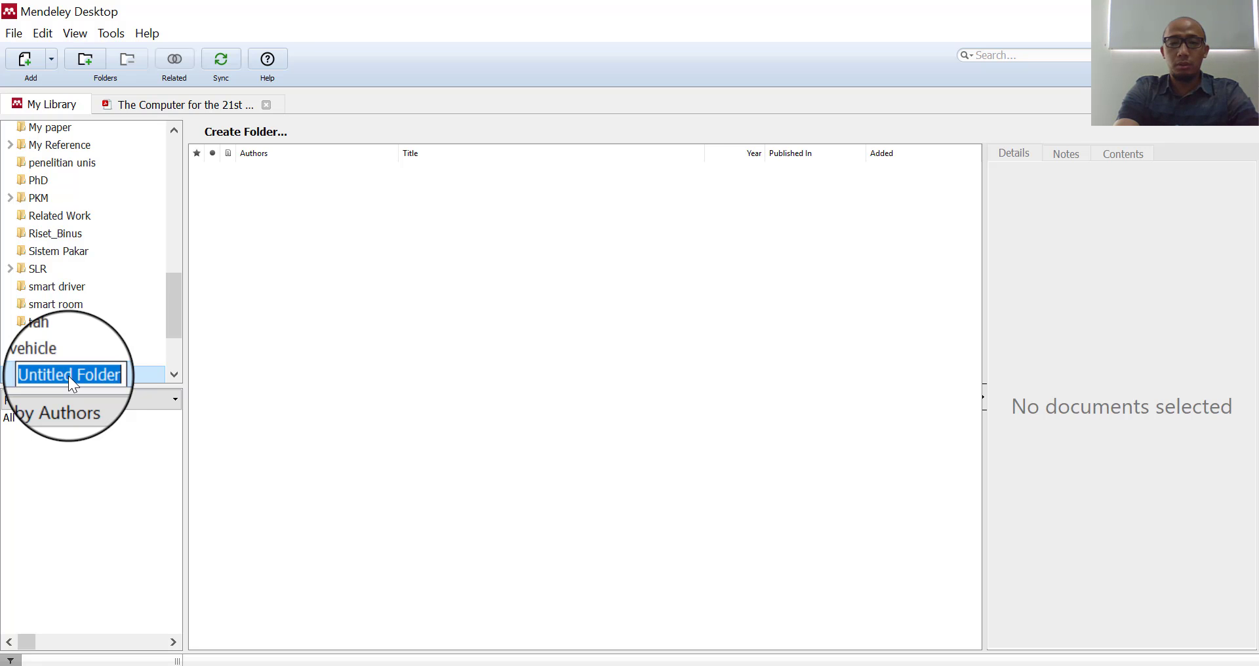
pyautogui.write('Computer')
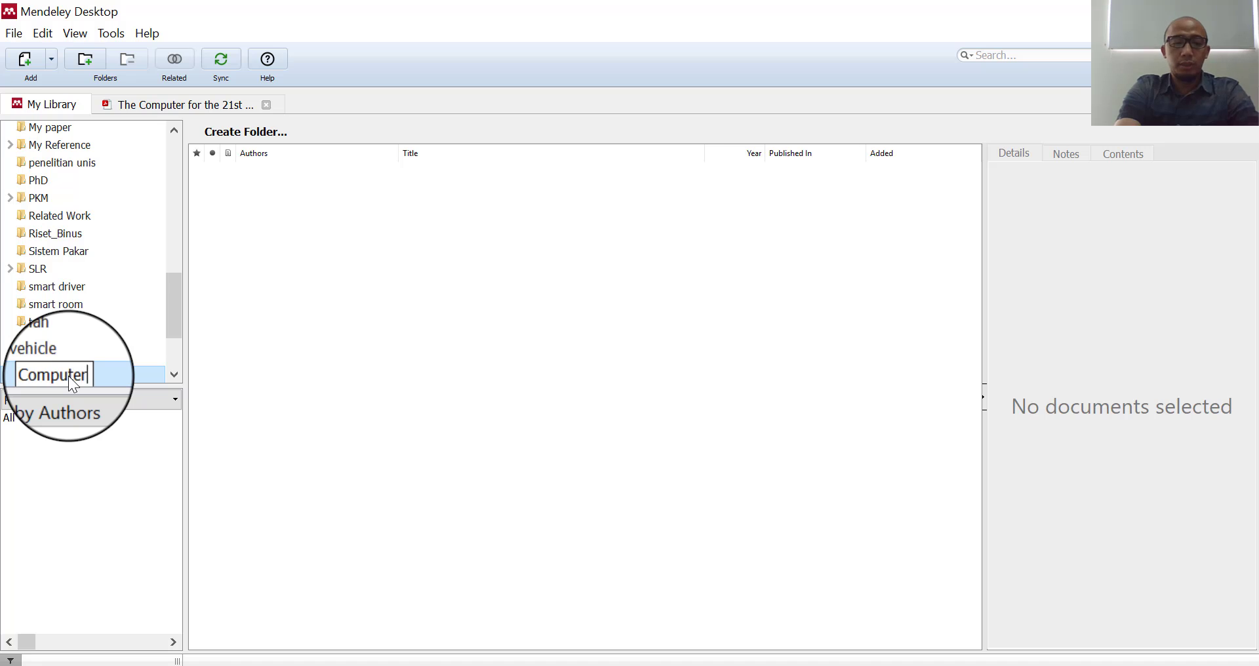
pyautogui.write(' Vision')
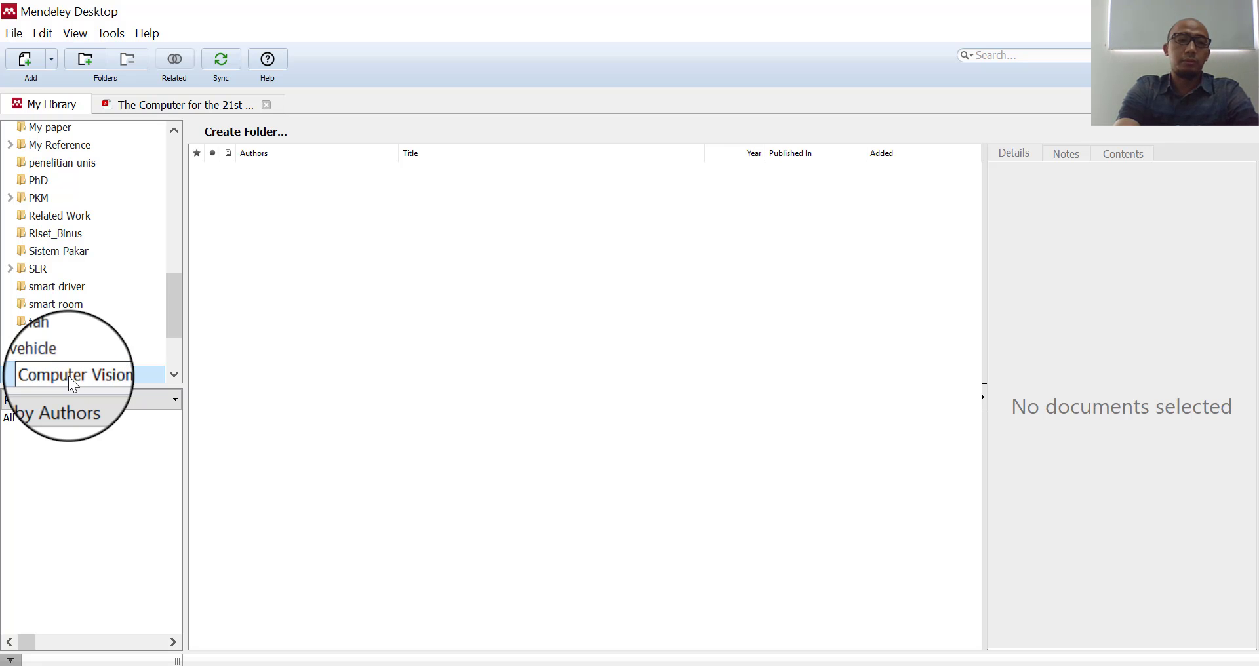
pyautogui.press('Return')
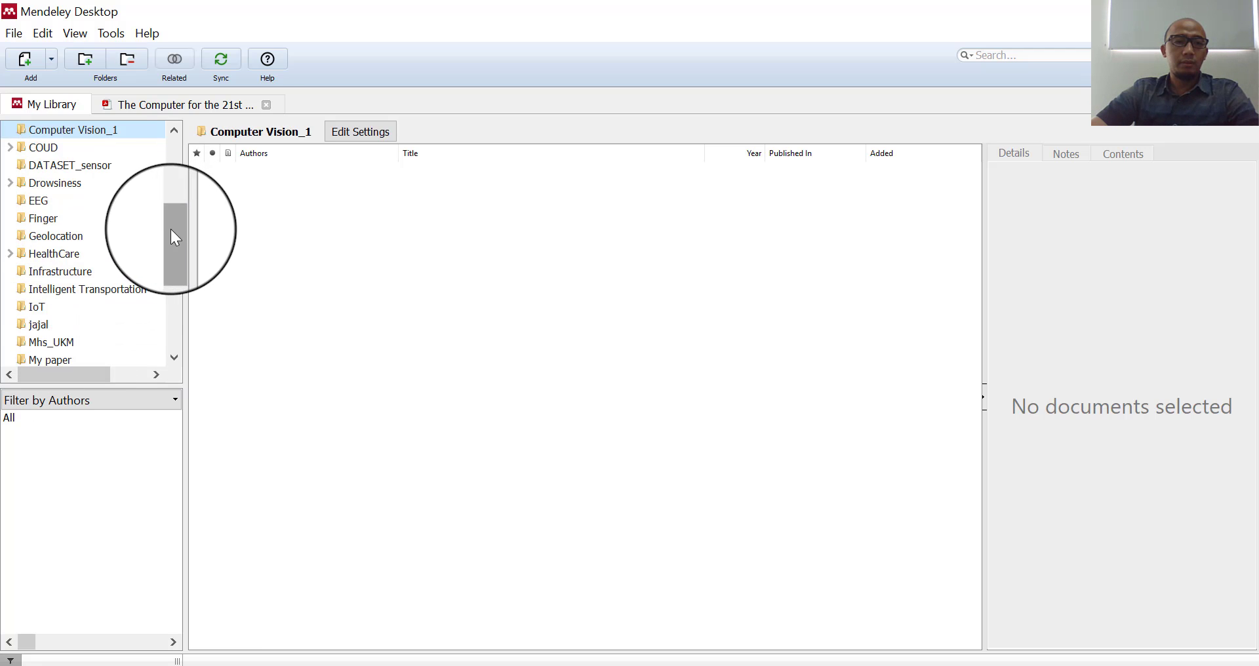
pyautogui.moveTo(175, 237); pyautogui.dragTo(171, 149)
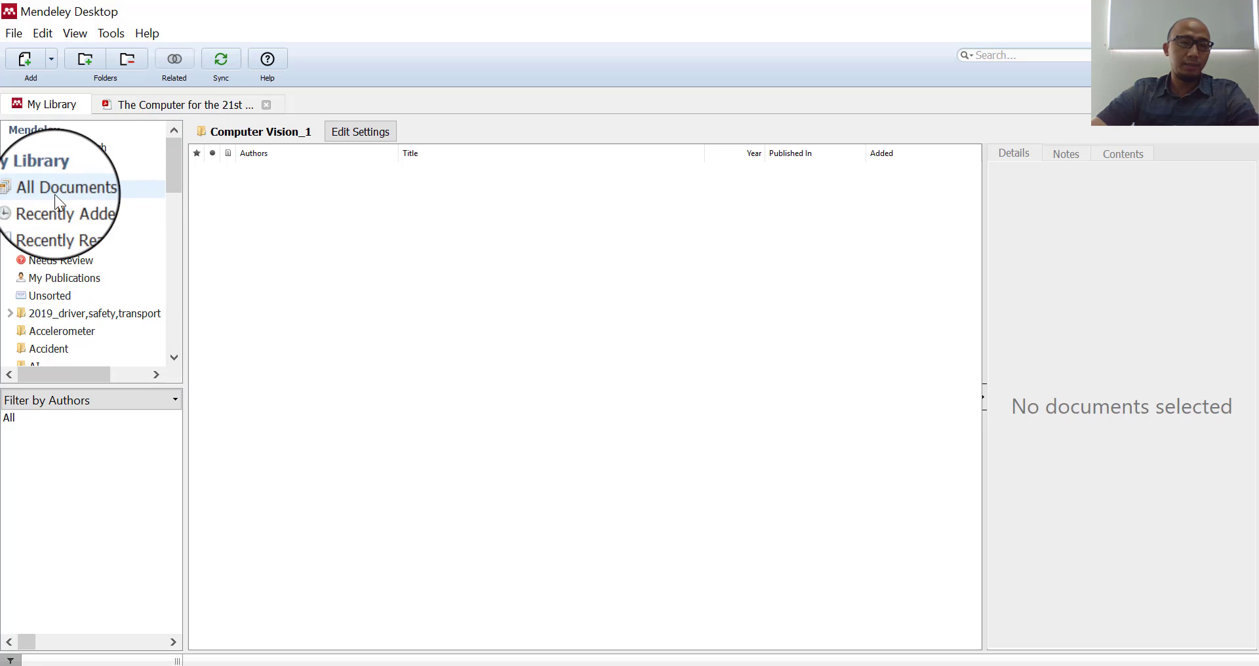
# - Drag The Computer for the 21st Century from Recently Added into Computer Vision_1 and verify it
pyautogui.moveTo(177, 156); pyautogui.dragTo(143, 154)
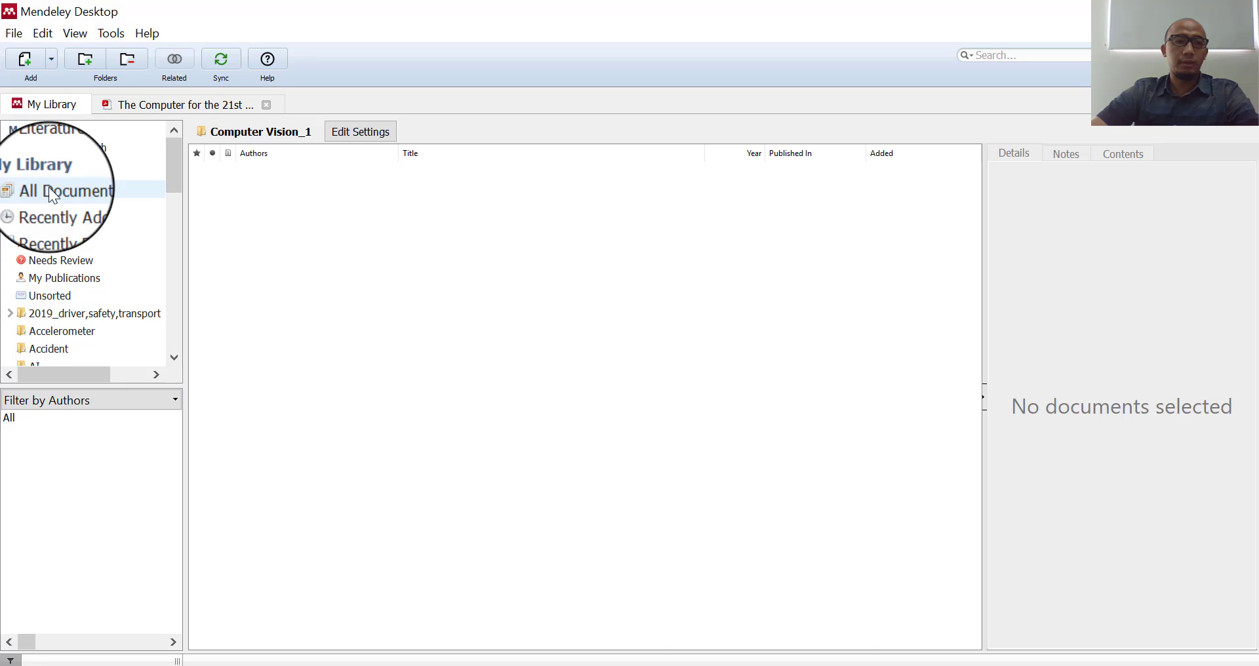
pyautogui.click(49, 189)
pyautogui.click(52, 206)
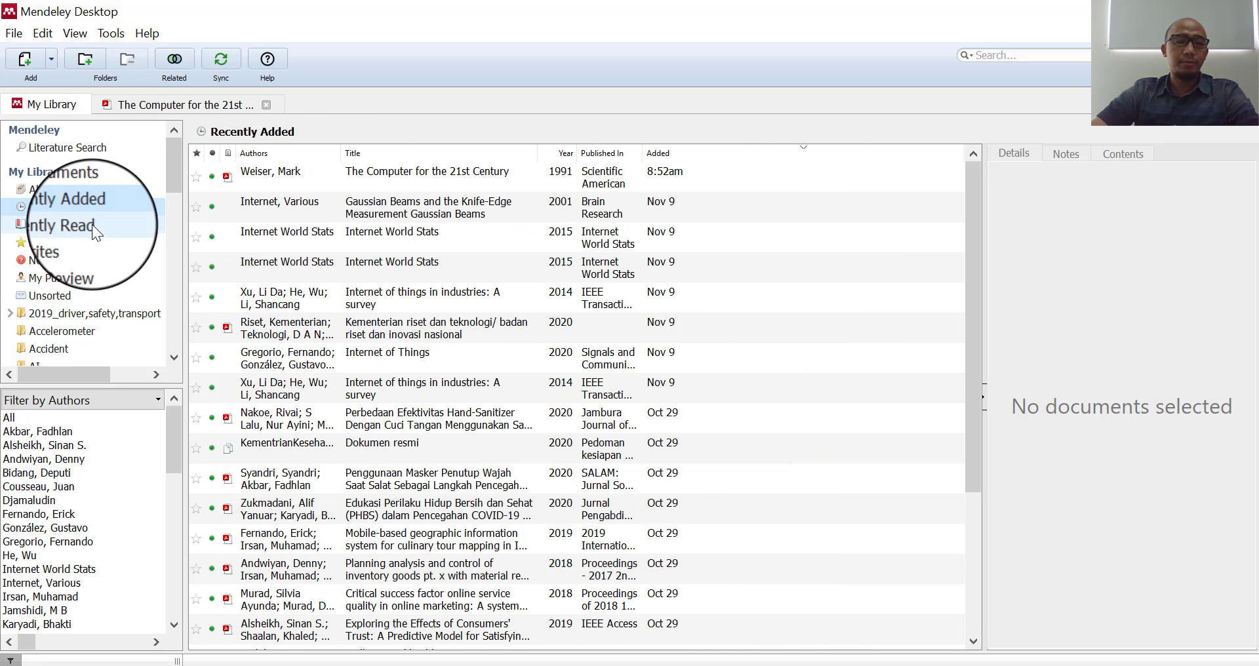
pyautogui.moveTo(177, 156); pyautogui.dragTo(174, 221)
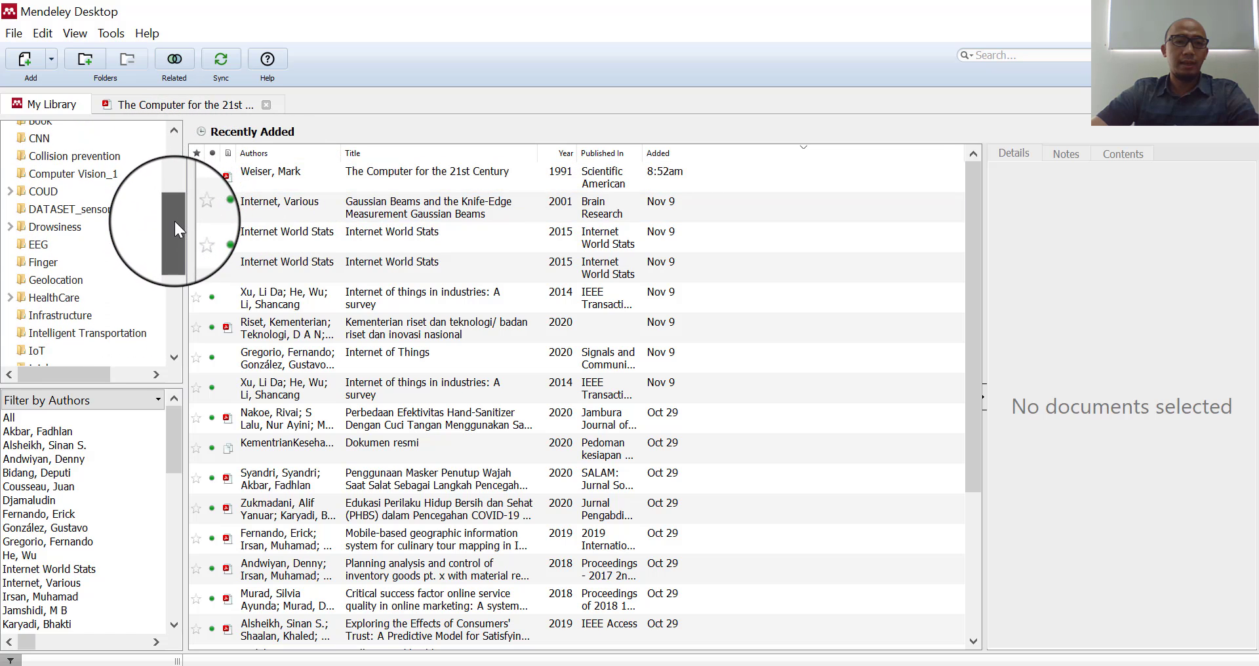
pyautogui.click(277, 171)
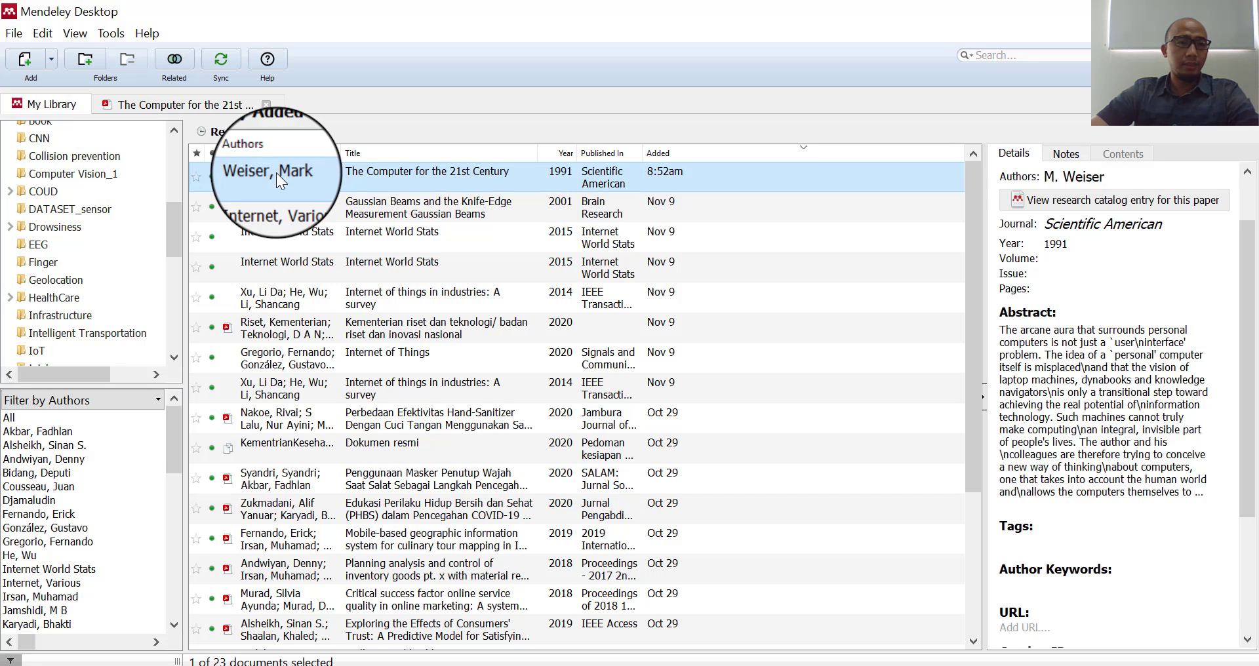
pyautogui.moveTo(277, 172); pyautogui.dragTo(84, 174)
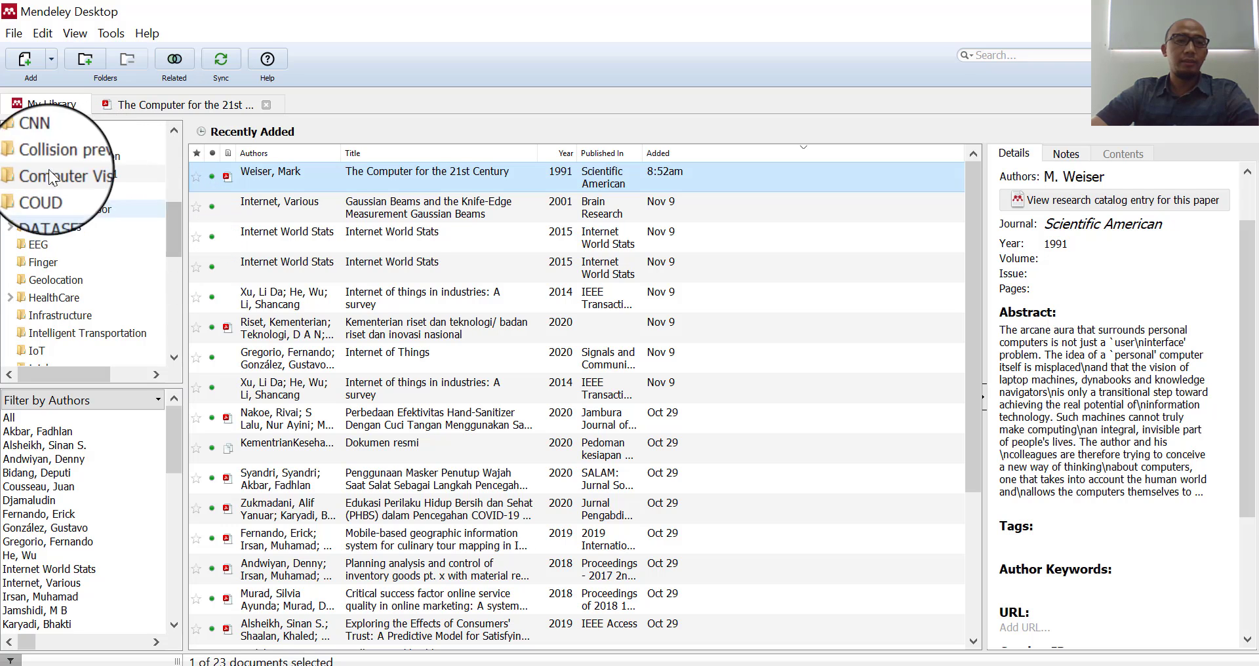
pyautogui.click(76, 172)
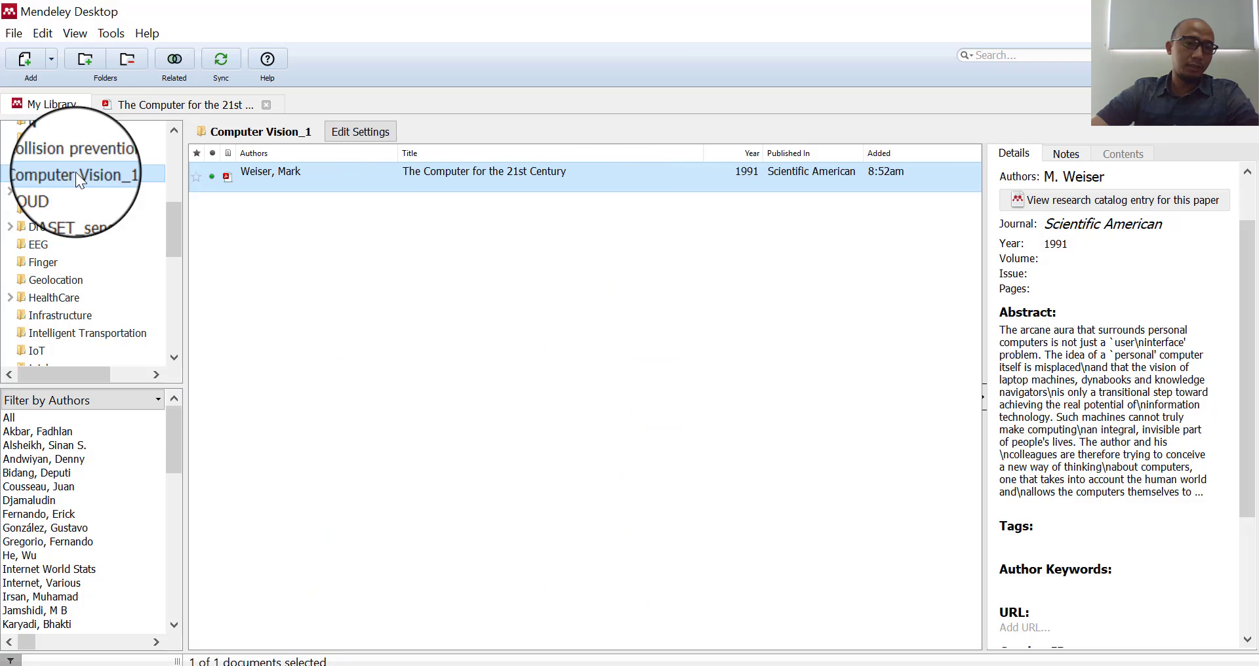
pyautogui.click(415, 309)
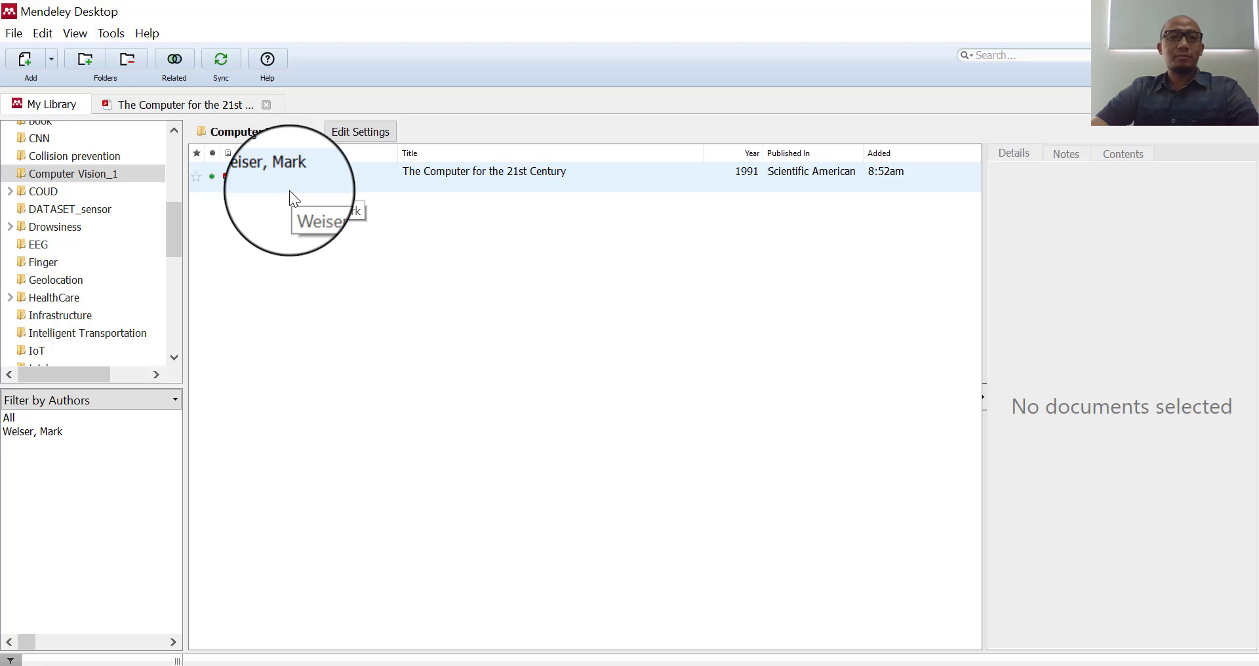
pyautogui.moveTo(174, 232); pyautogui.dragTo(174, 160)
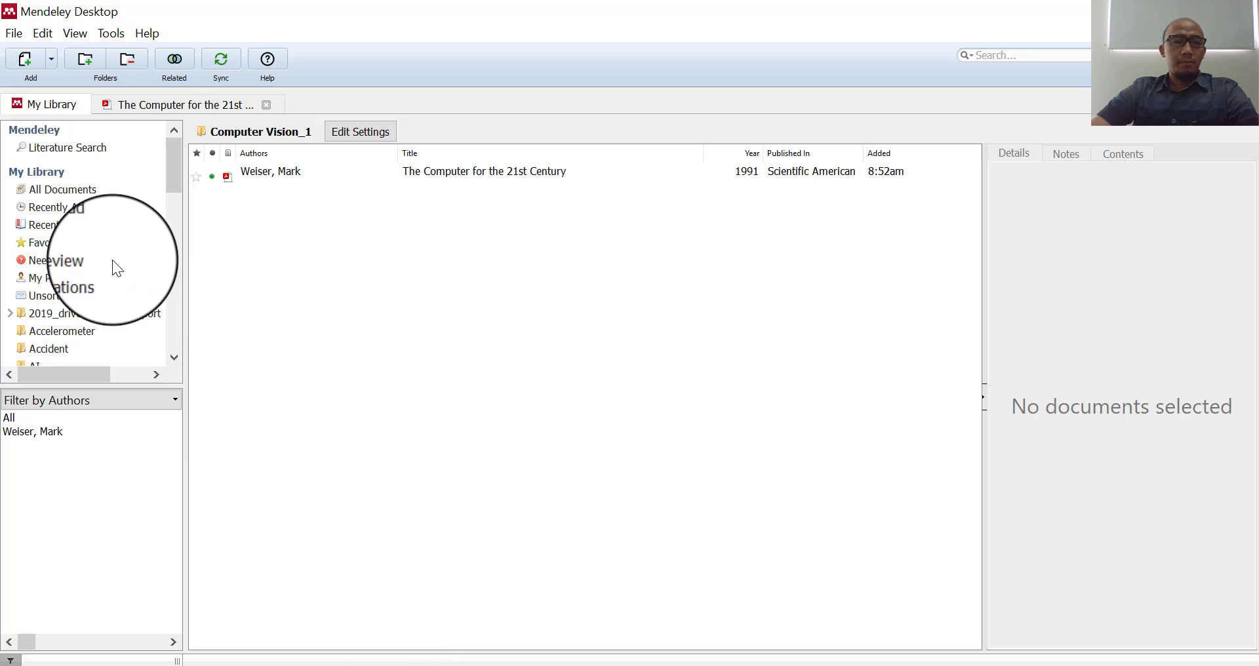
pyautogui.moveTo(175, 167)
pyautogui.mouseDown()
pyautogui.moveTo(182, 262)
pyautogui.moveTo(176, 170)
pyautogui.mouseUp()
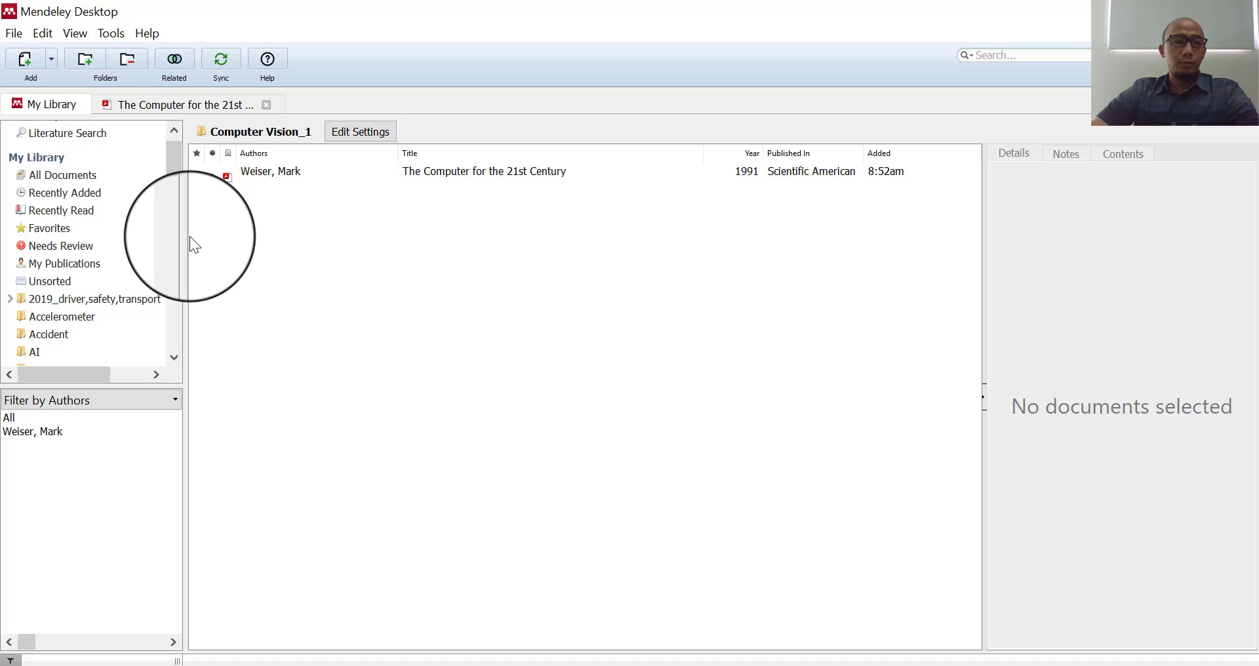
pyautogui.moveTo(175, 175); pyautogui.dragTo(179, 156)
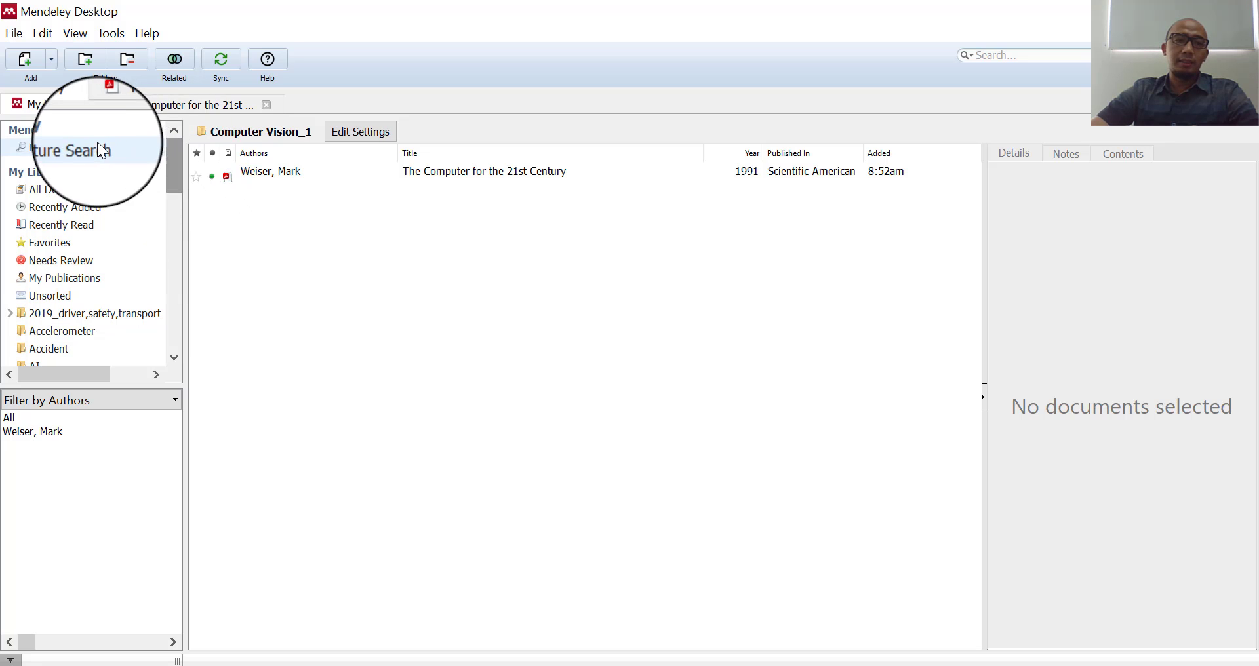
# - Open Literature Search, clear the title:computer vision query, and review the search-field options
pyautogui.click(86, 145)
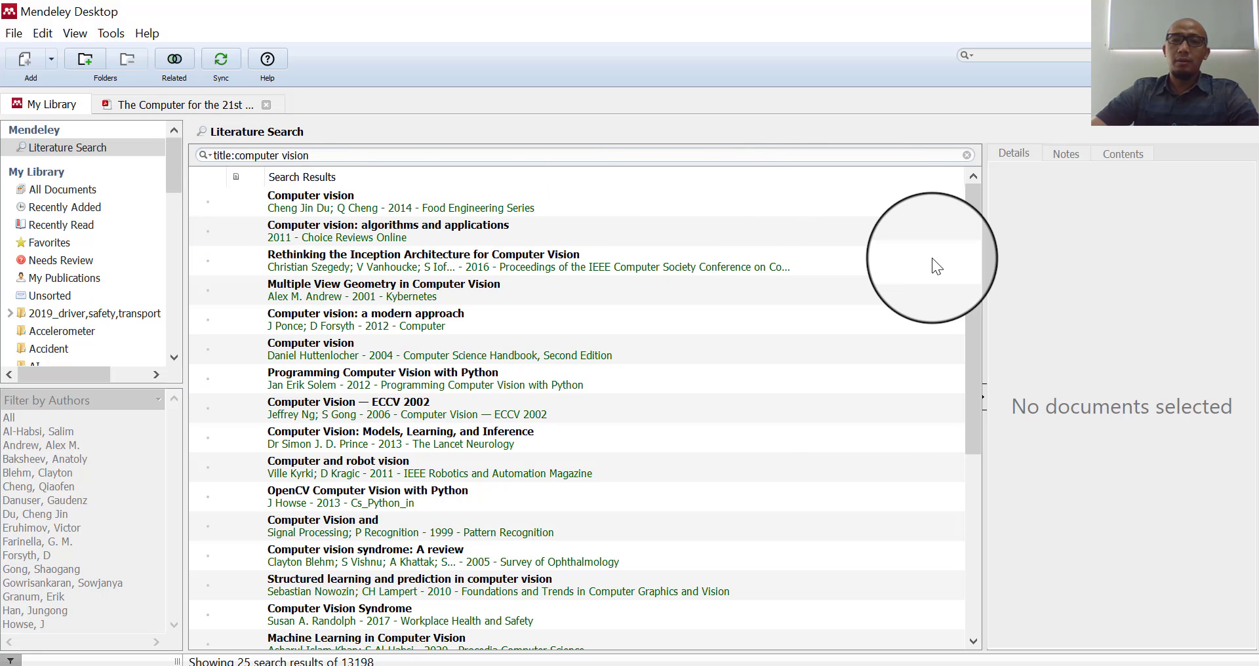
pyautogui.click(967, 155)
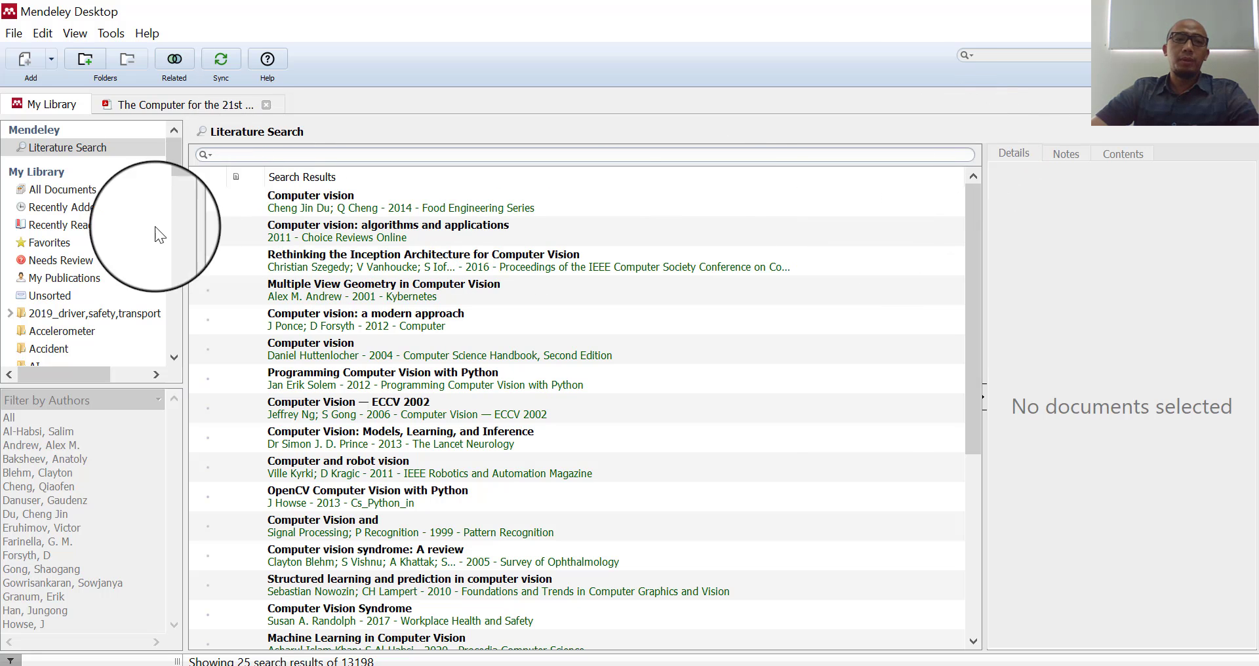
pyautogui.click(202, 153)
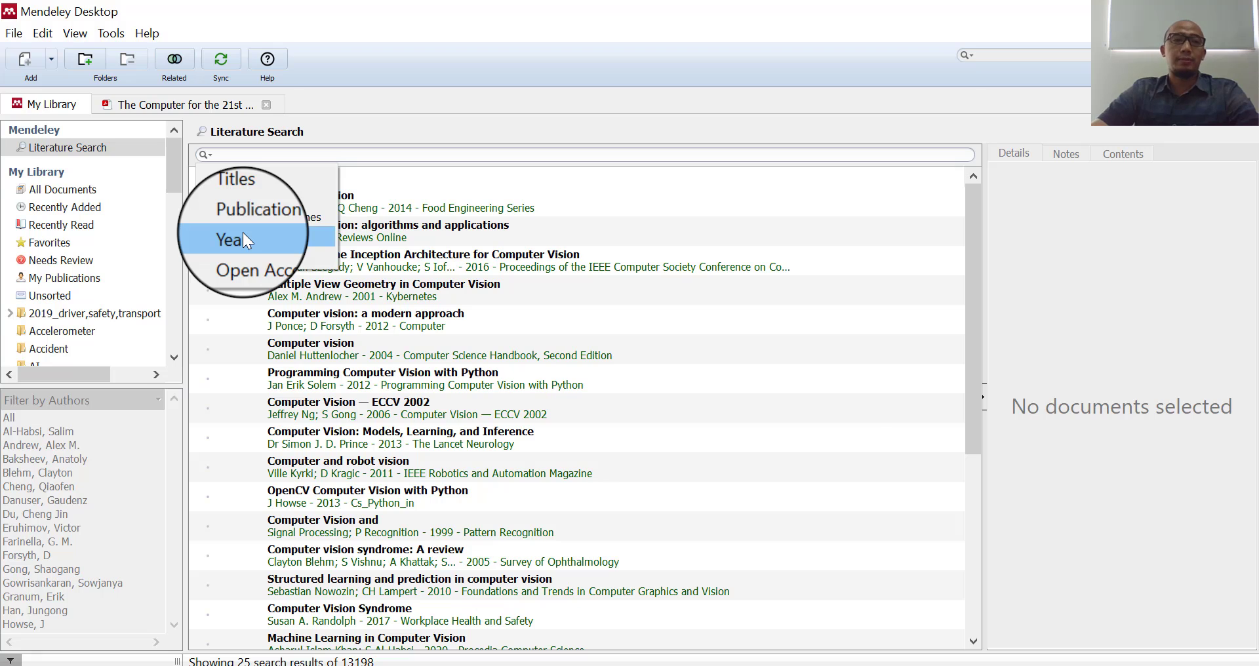
pyautogui.click(547, 169)
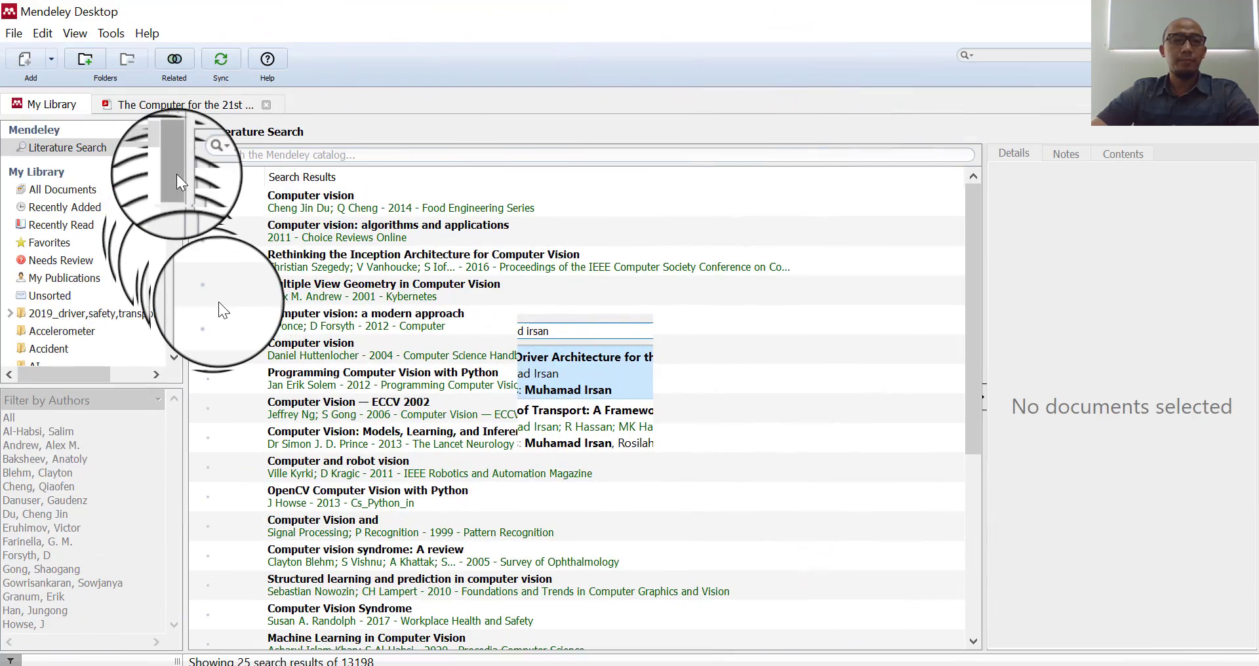
pyautogui.moveTo(175, 177); pyautogui.dragTo(175, 349)
pyautogui.click(178, 168)
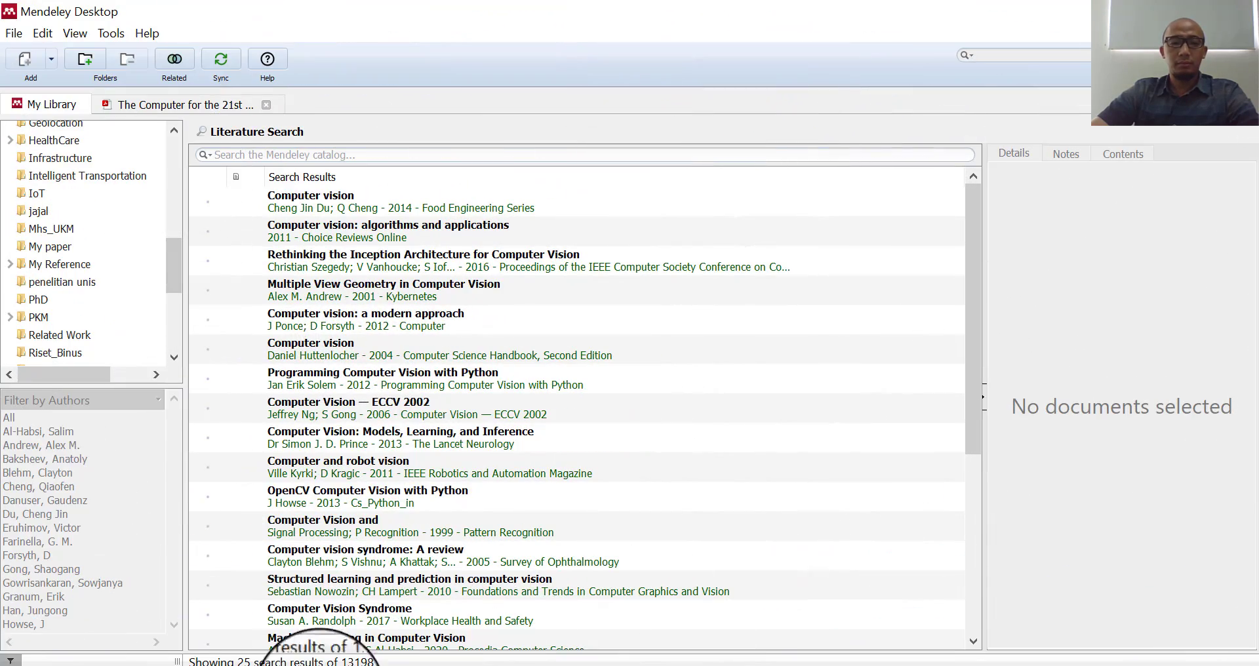
pyautogui.click(268, 665)
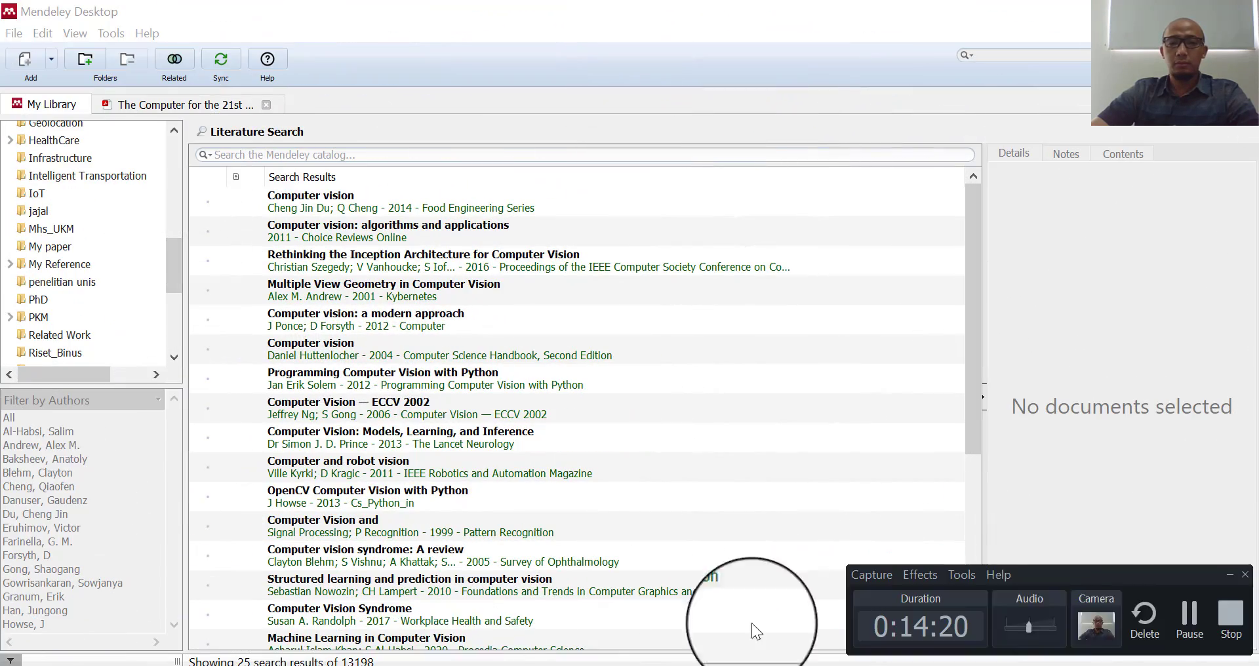
pyautogui.click(1188, 619)
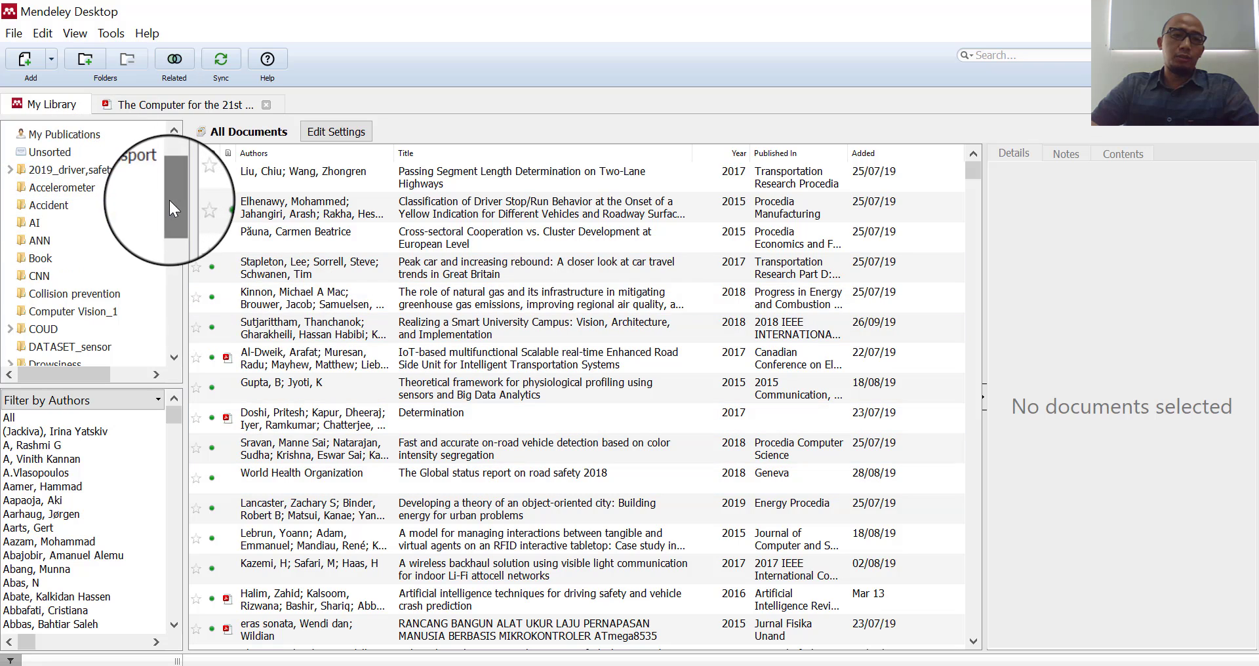
# - Browse folders from Accident through Computer Vision_1 to DATASET_sensor's 11 references
pyautogui.moveTo(168, 198); pyautogui.dragTo(173, 204)
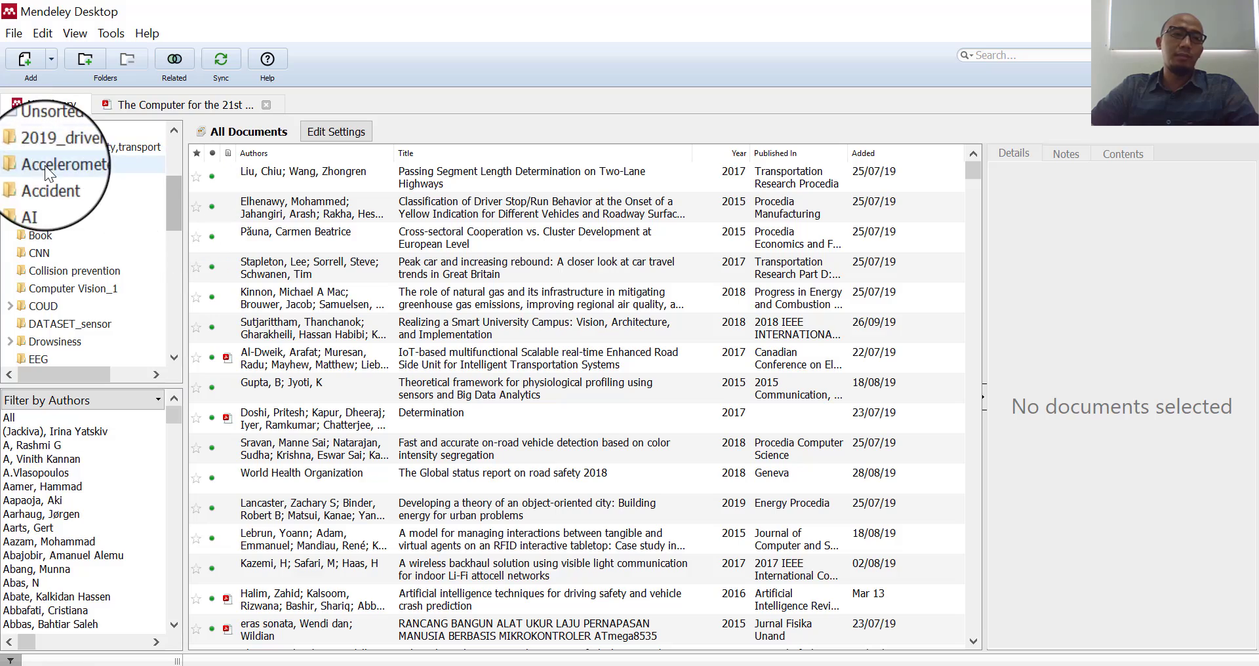
pyautogui.click(40, 182)
pyautogui.click(37, 198)
pyautogui.click(38, 217)
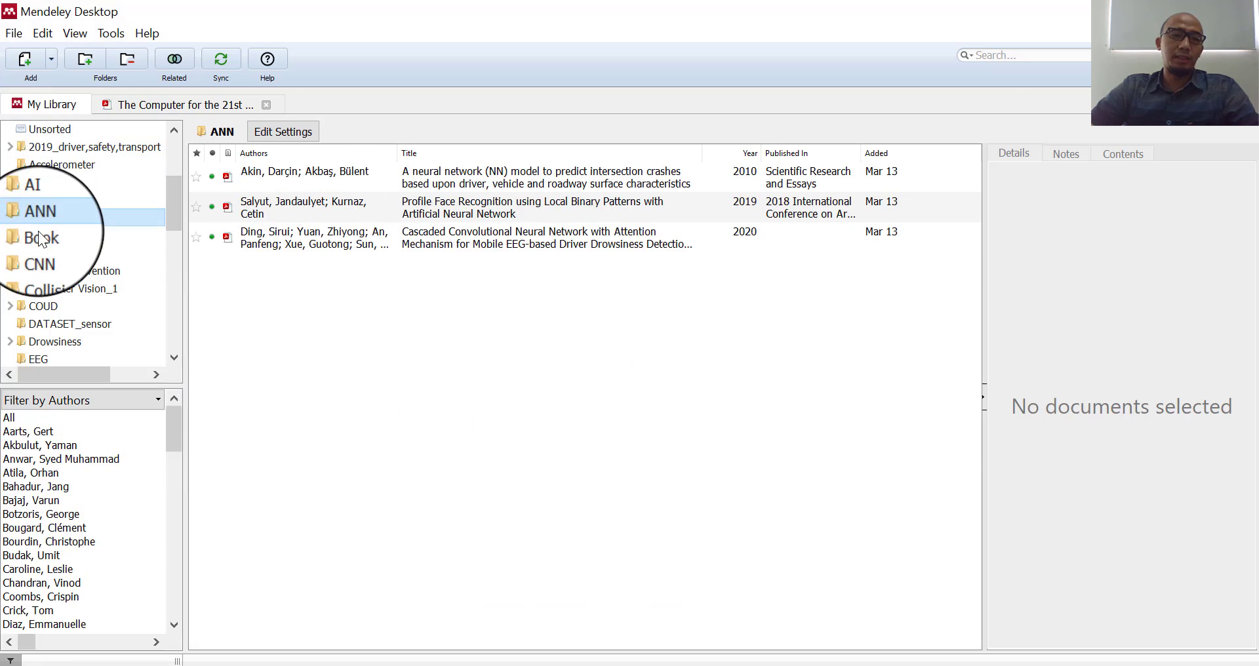
pyautogui.click(39, 235)
pyautogui.click(44, 253)
pyautogui.click(52, 270)
pyautogui.click(48, 293)
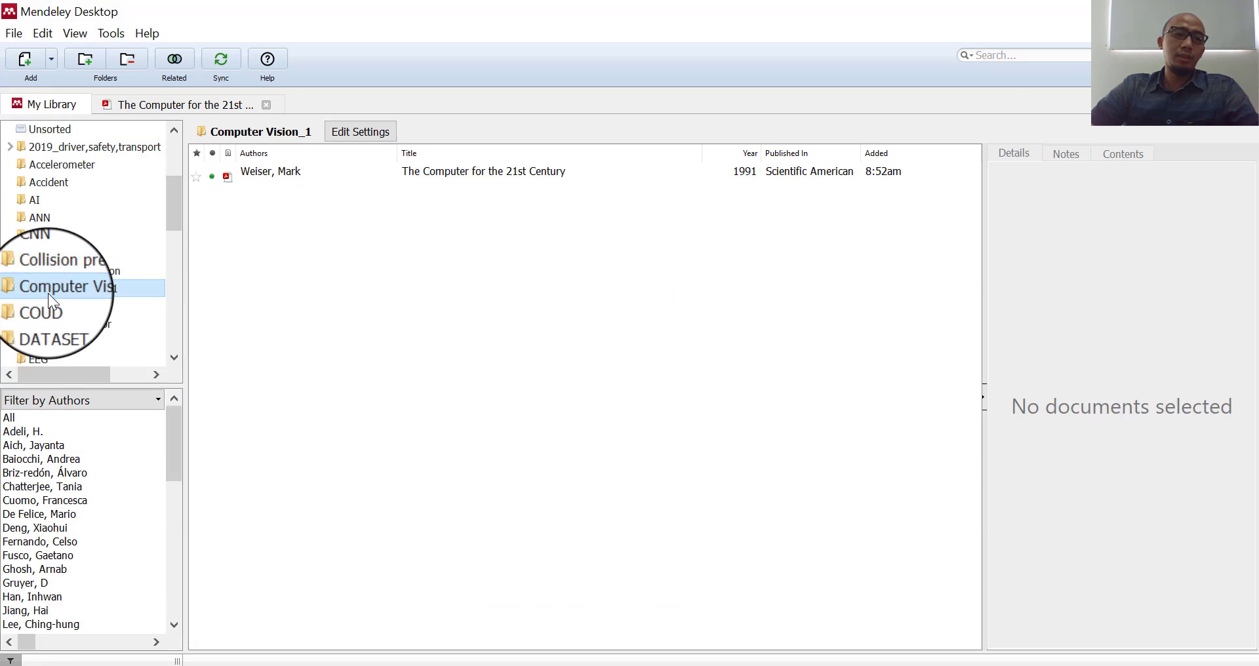
pyautogui.click(45, 308)
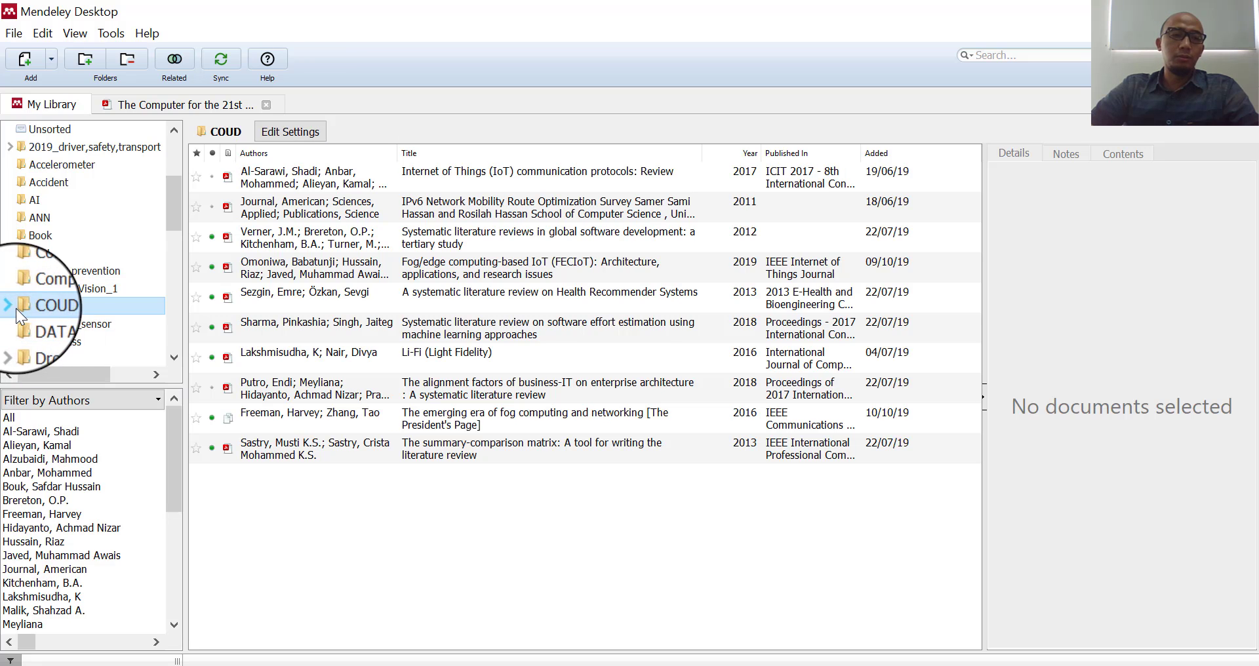
pyautogui.click(56, 325)
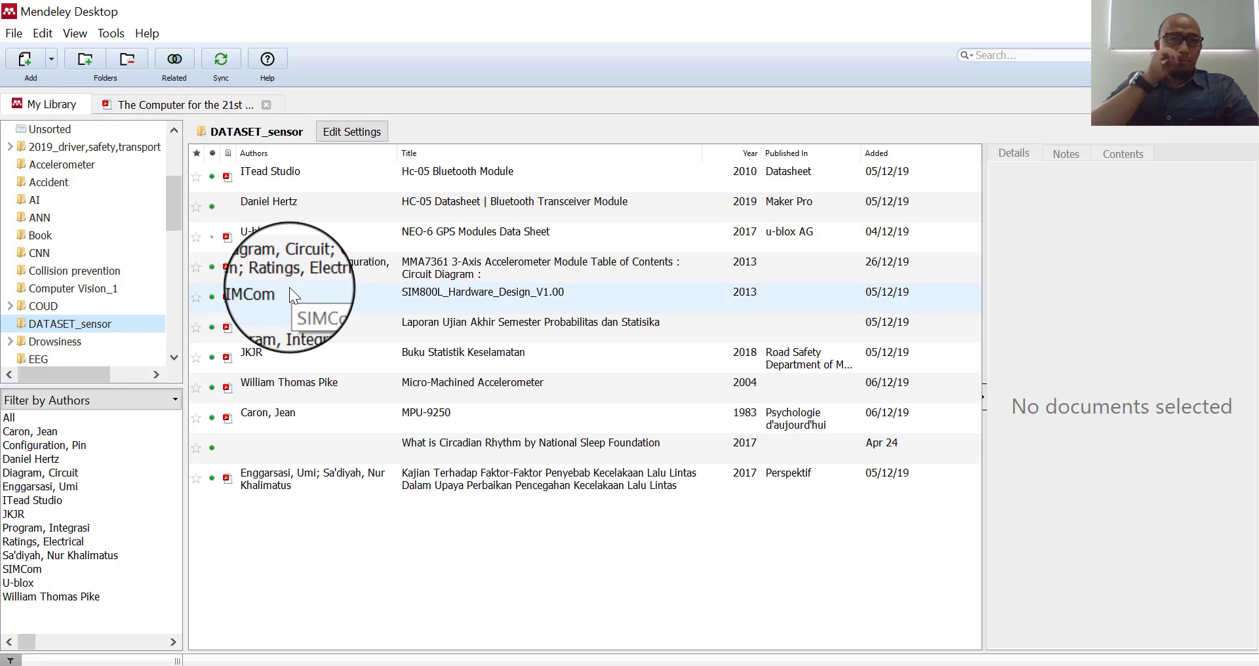
pyautogui.click(109, 34)
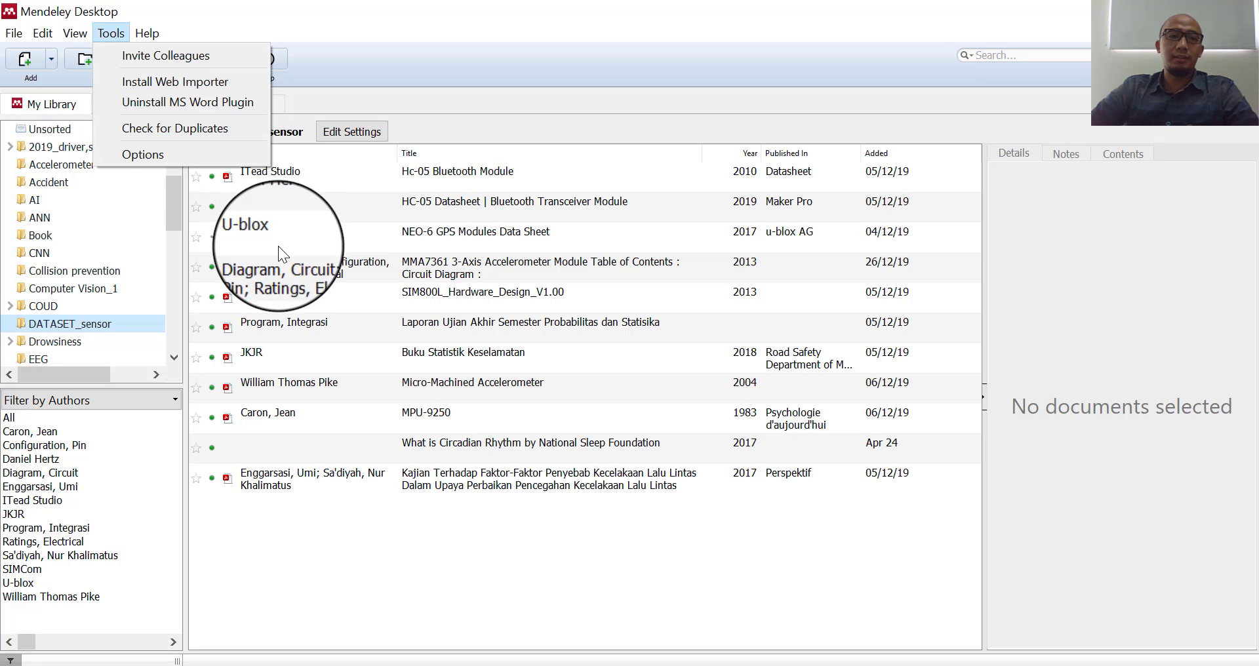
pyautogui.click(569, 563)
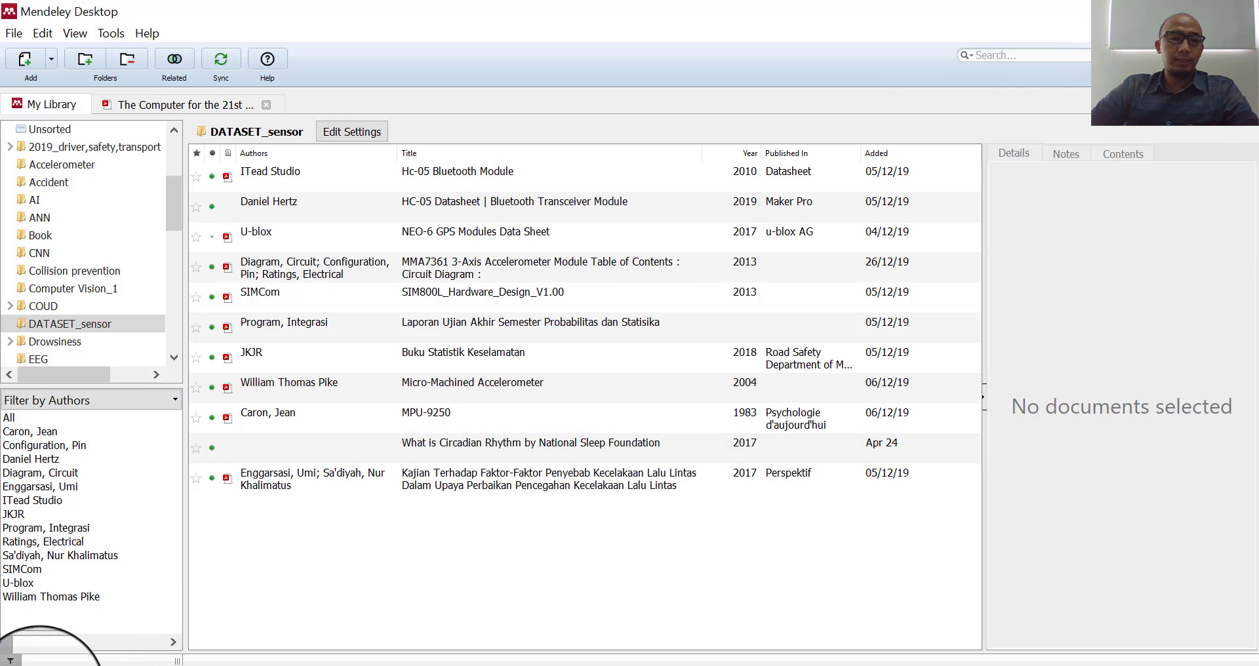
# - Launch Word from a Start menu search for 'word' and create blank Document1
pyautogui.click(13, 662)
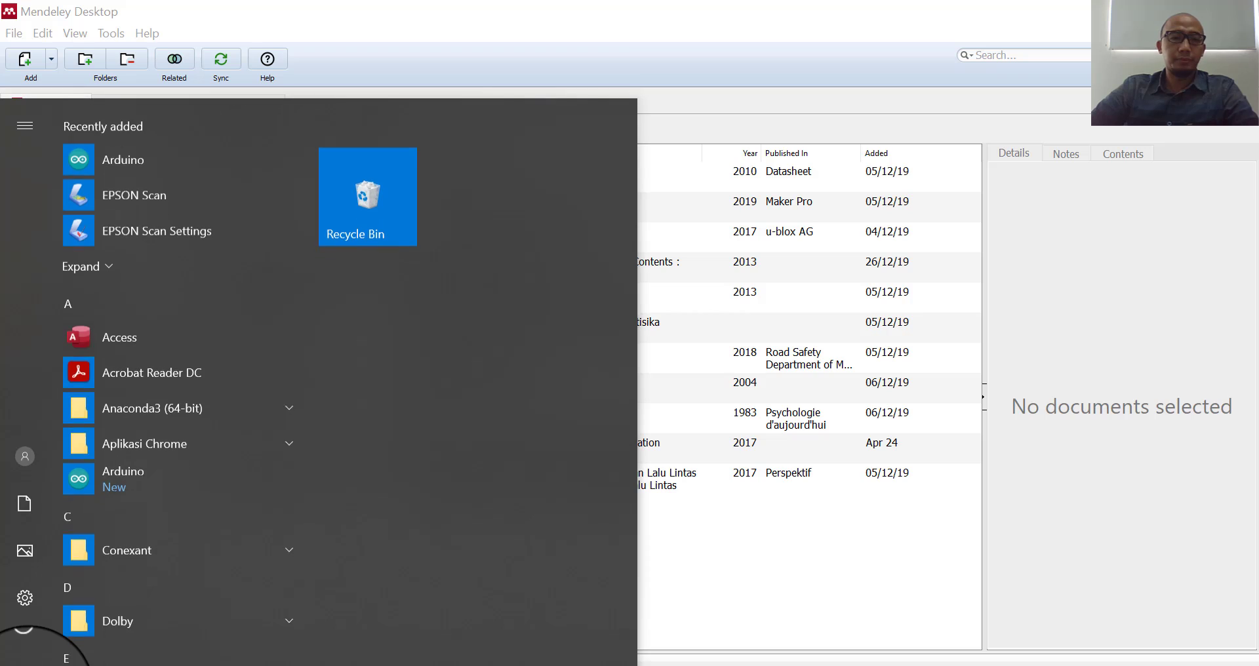
pyautogui.write('word')
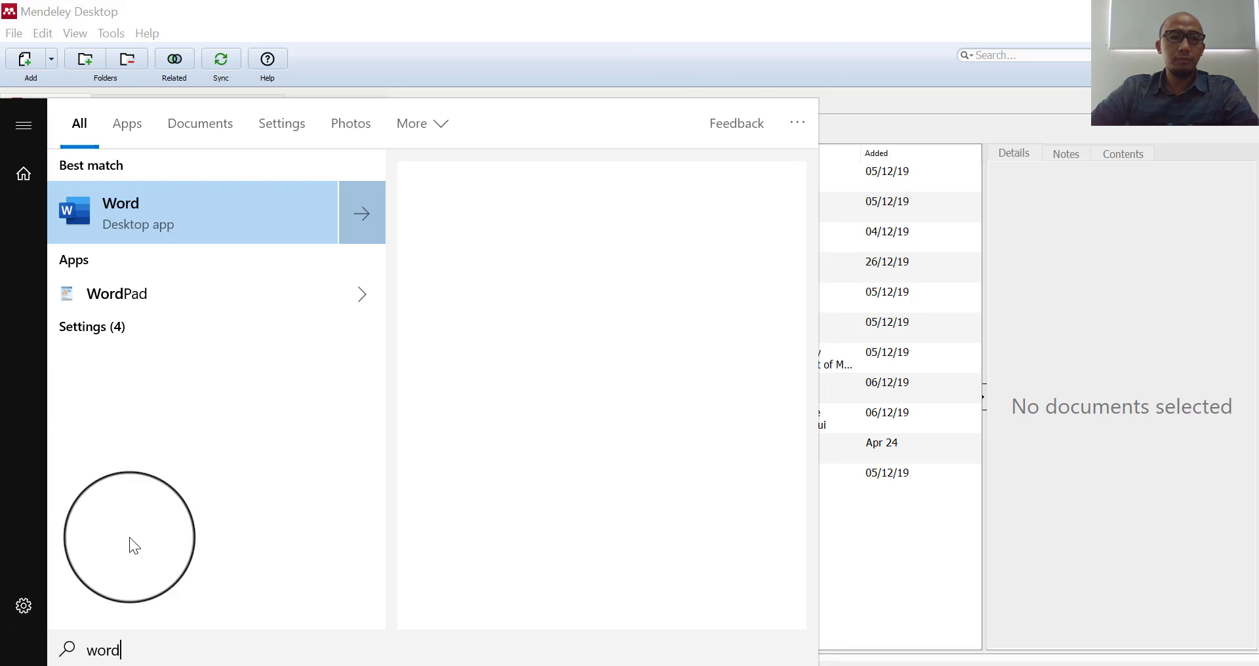
pyautogui.click(593, 219)
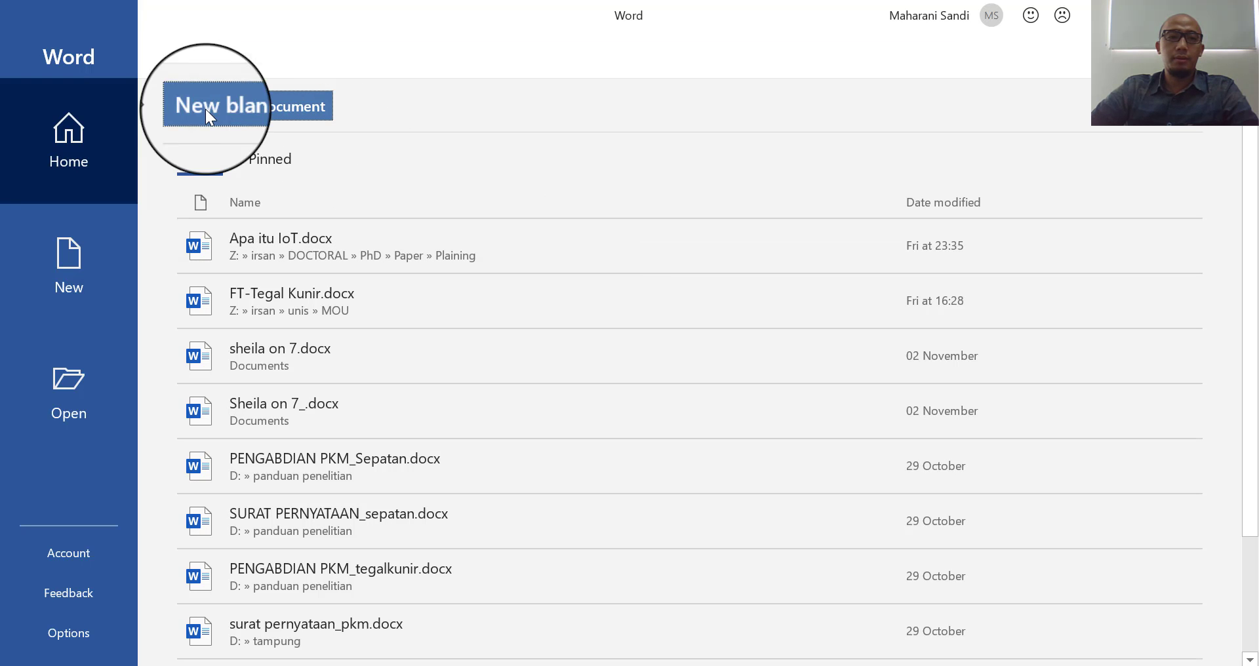
pyautogui.click(220, 109)
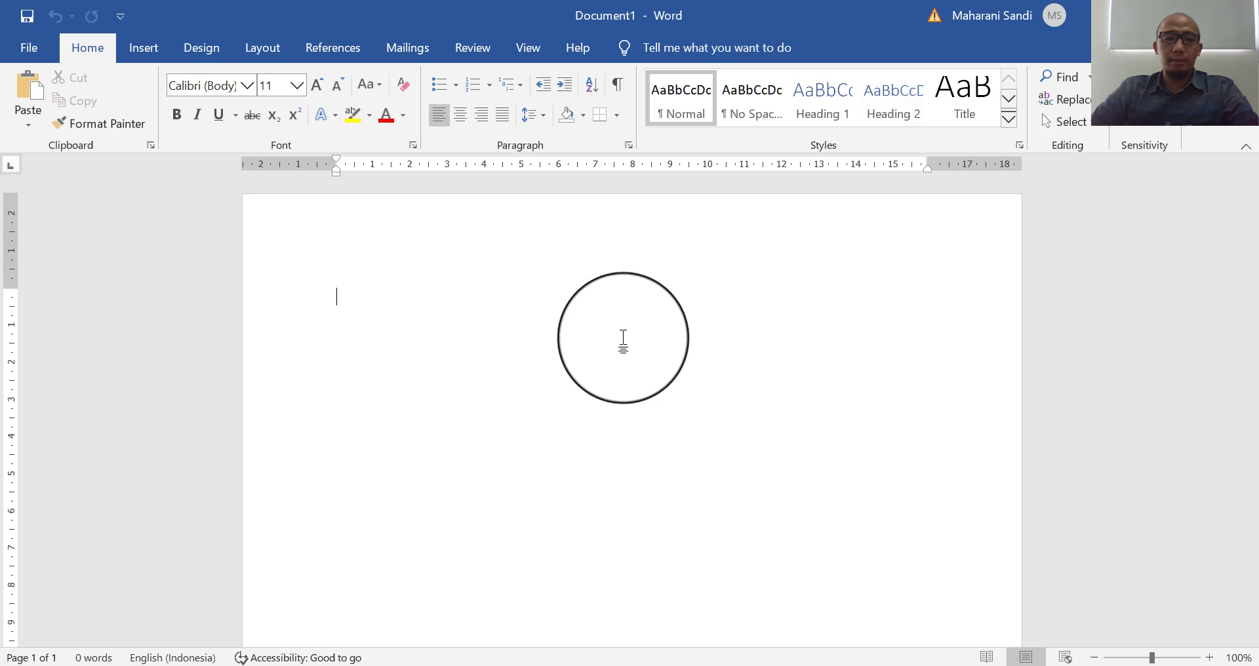
# - On the References tab, type the sentence 'Ini adalah referensi pertama'
pyautogui.click(322, 50)
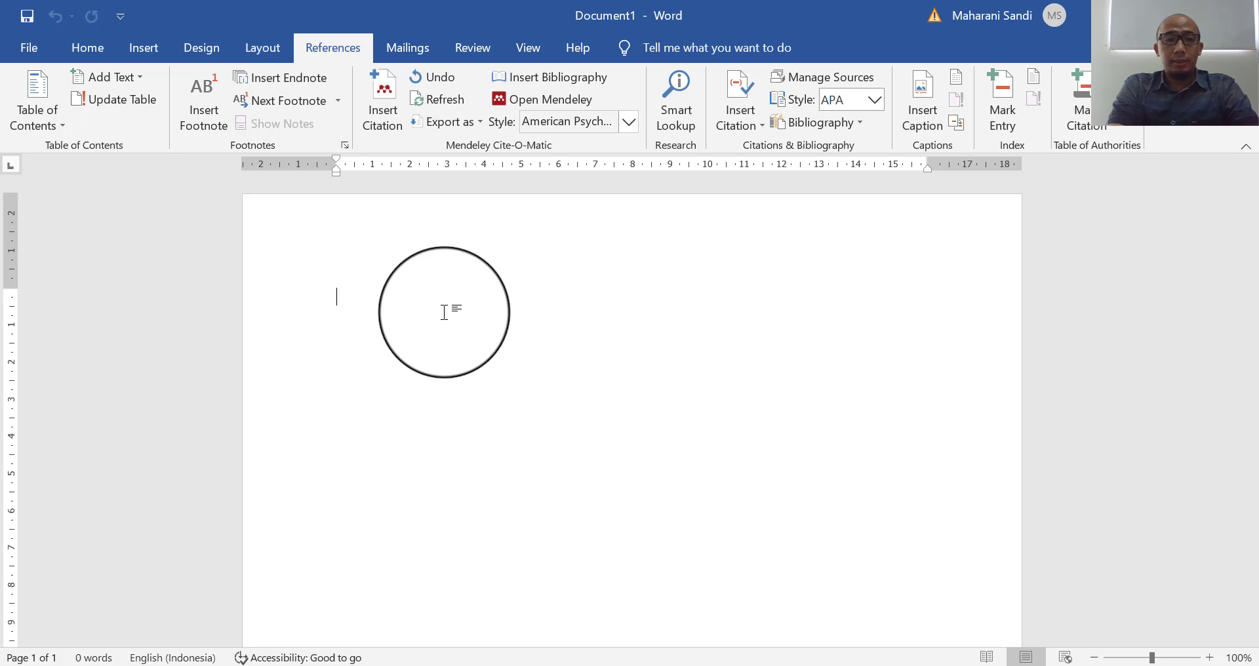
pyautogui.write('Ini adal')
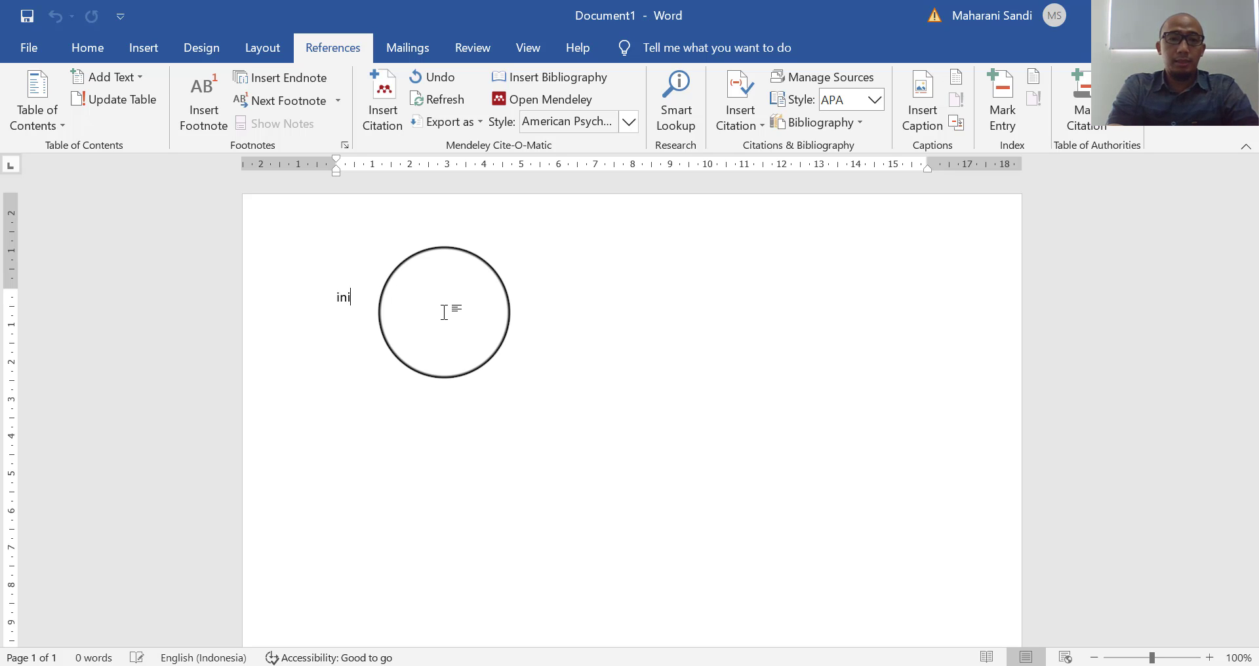
pyautogui.write('ah refersi')
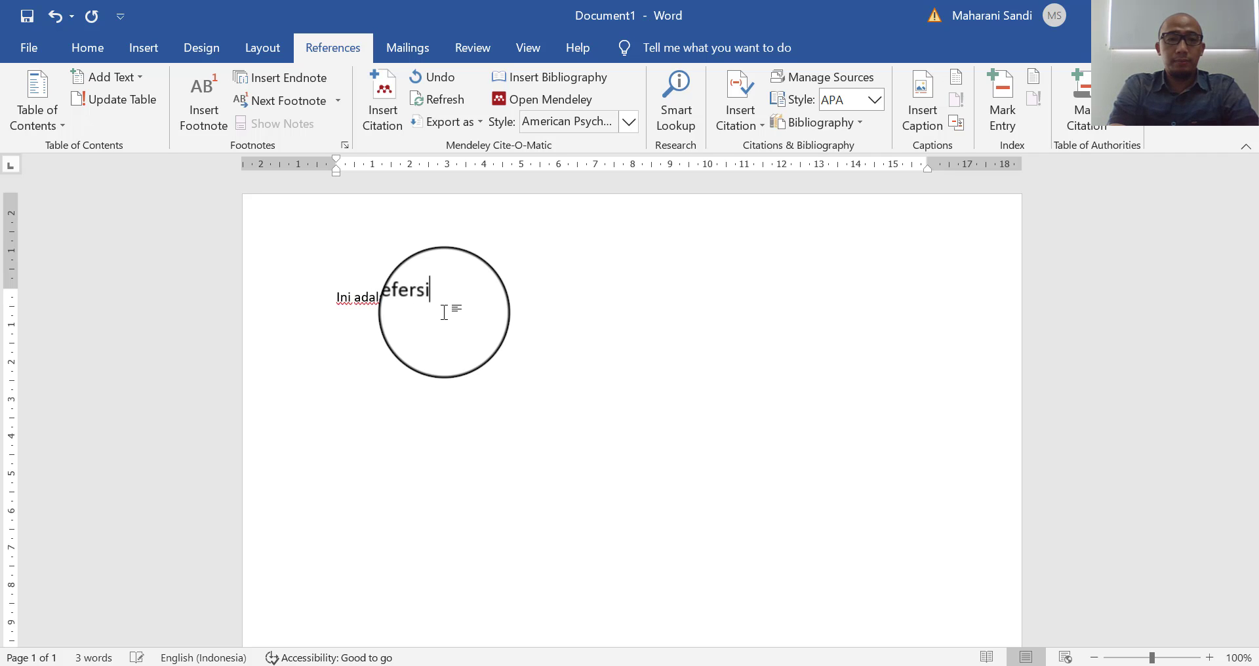
pyautogui.press('BackSpace')
pyautogui.write('ensi pertama')
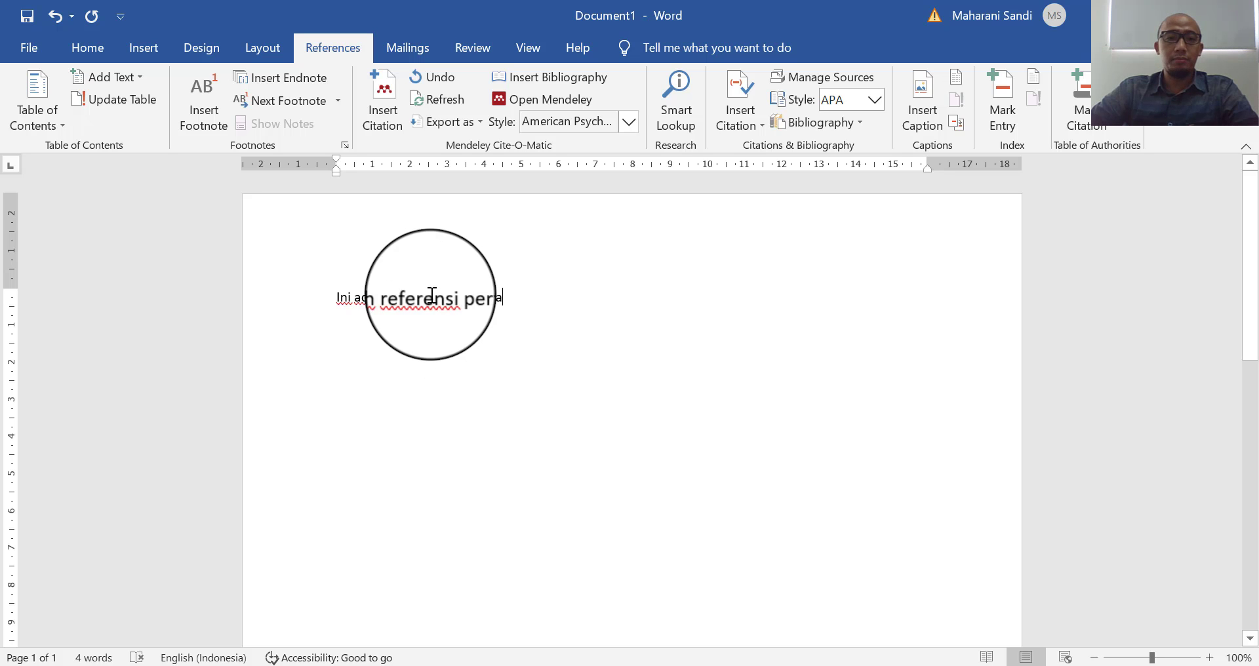
# - Cite the Smart Driver Architecture paper found by searching 'muhamad irsan', then start a new line
pyautogui.click(380, 93)
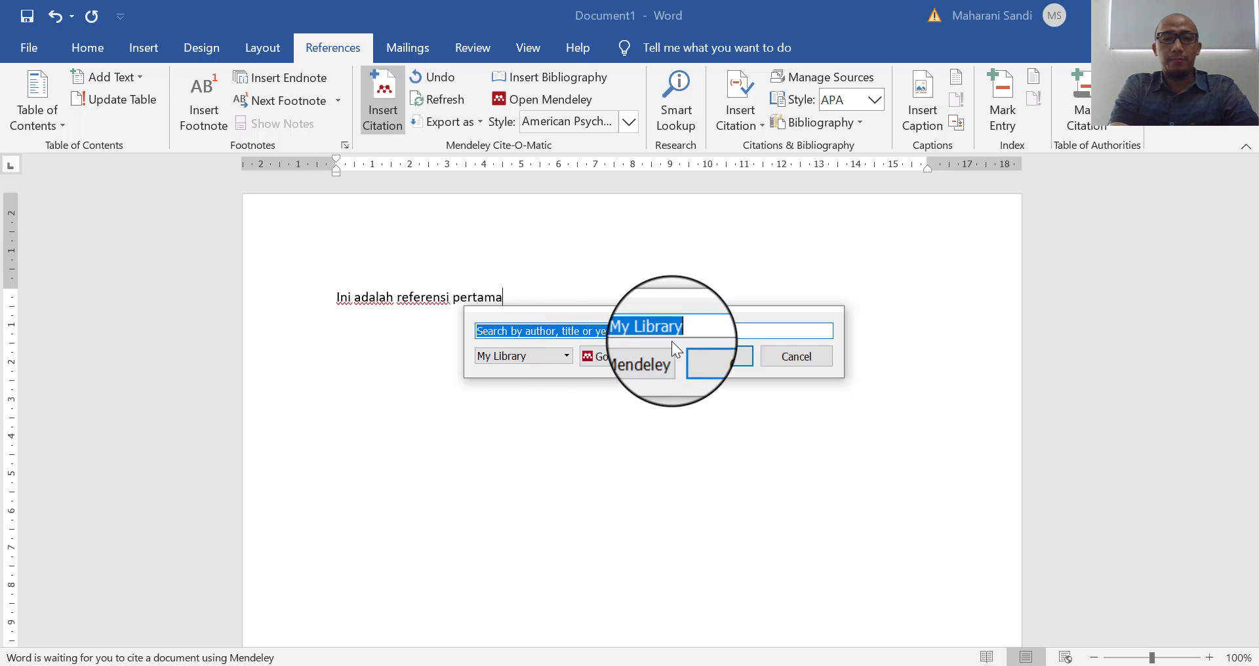
pyautogui.write('muhamad ir')
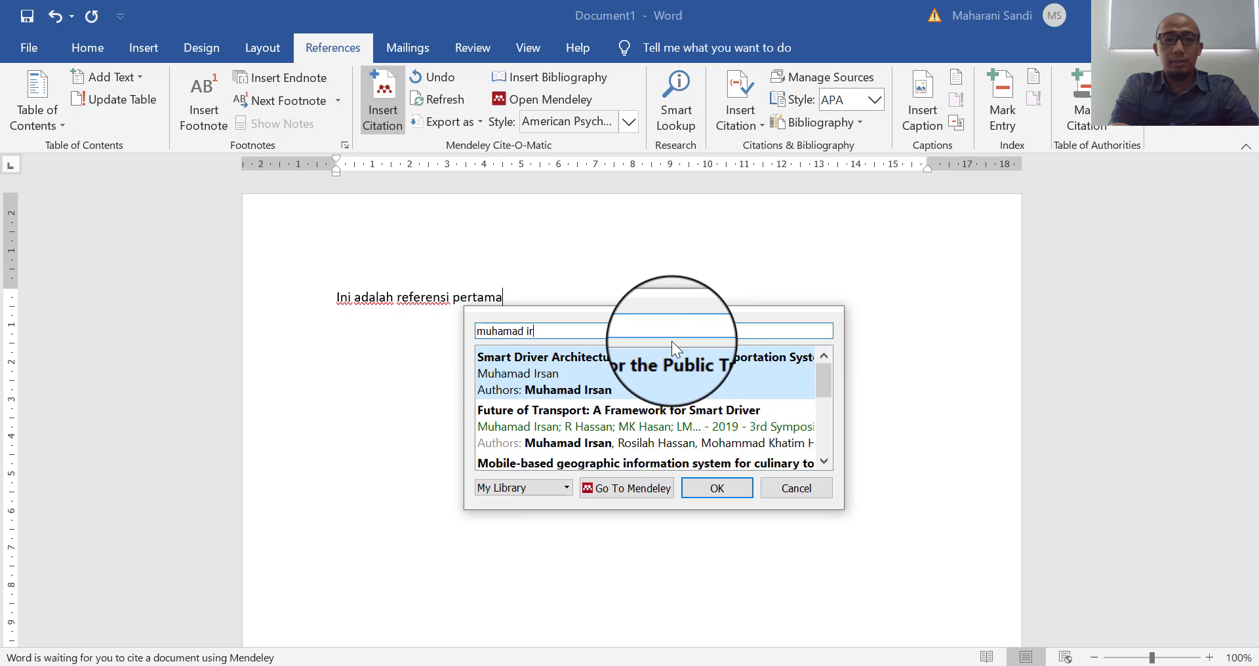
pyautogui.write('san')
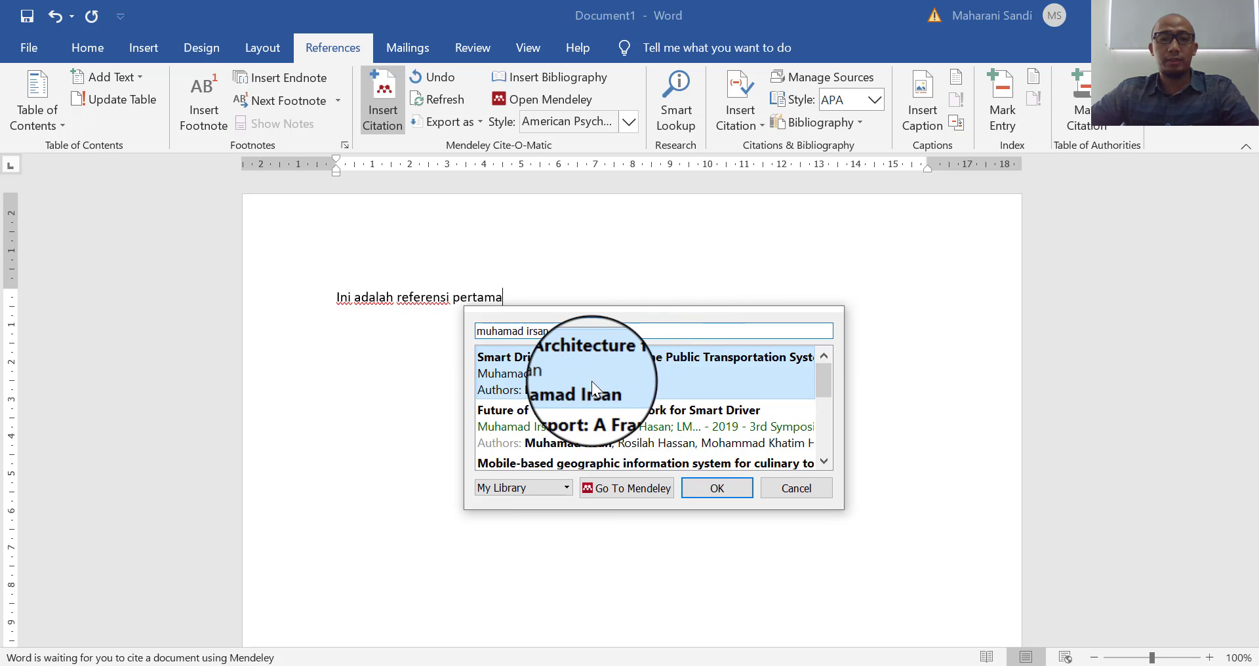
pyautogui.moveTo(824, 375); pyautogui.dragTo(828, 442)
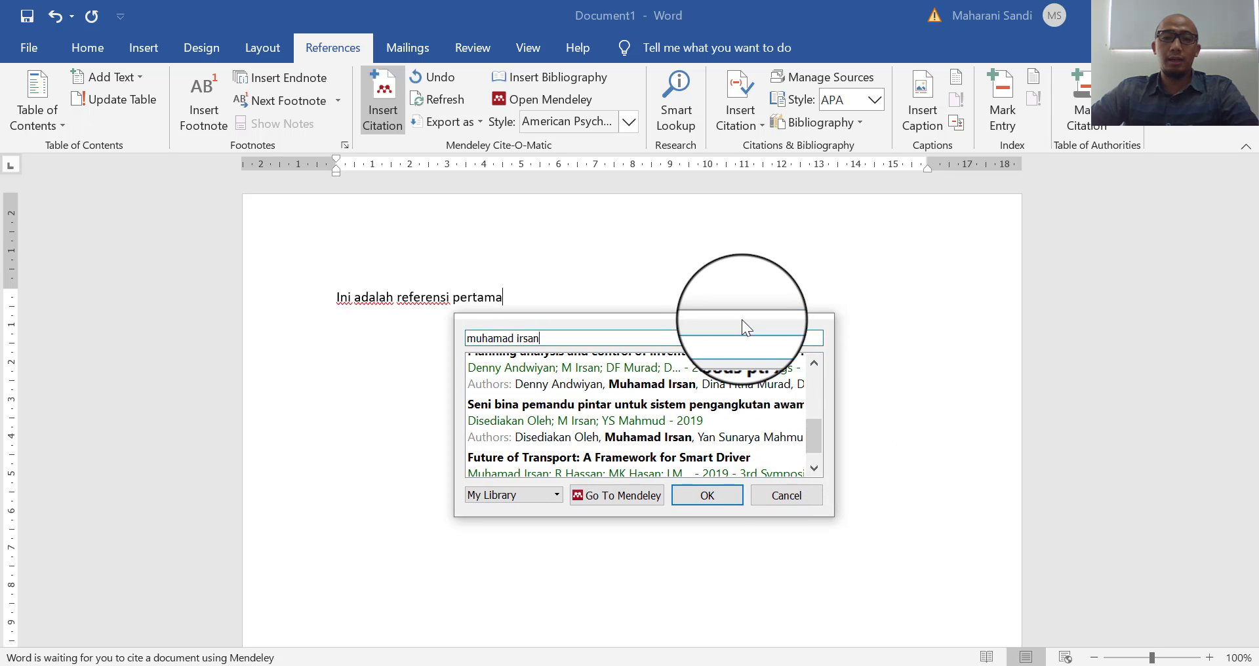
pyautogui.moveTo(741, 319); pyautogui.dragTo(906, 283)
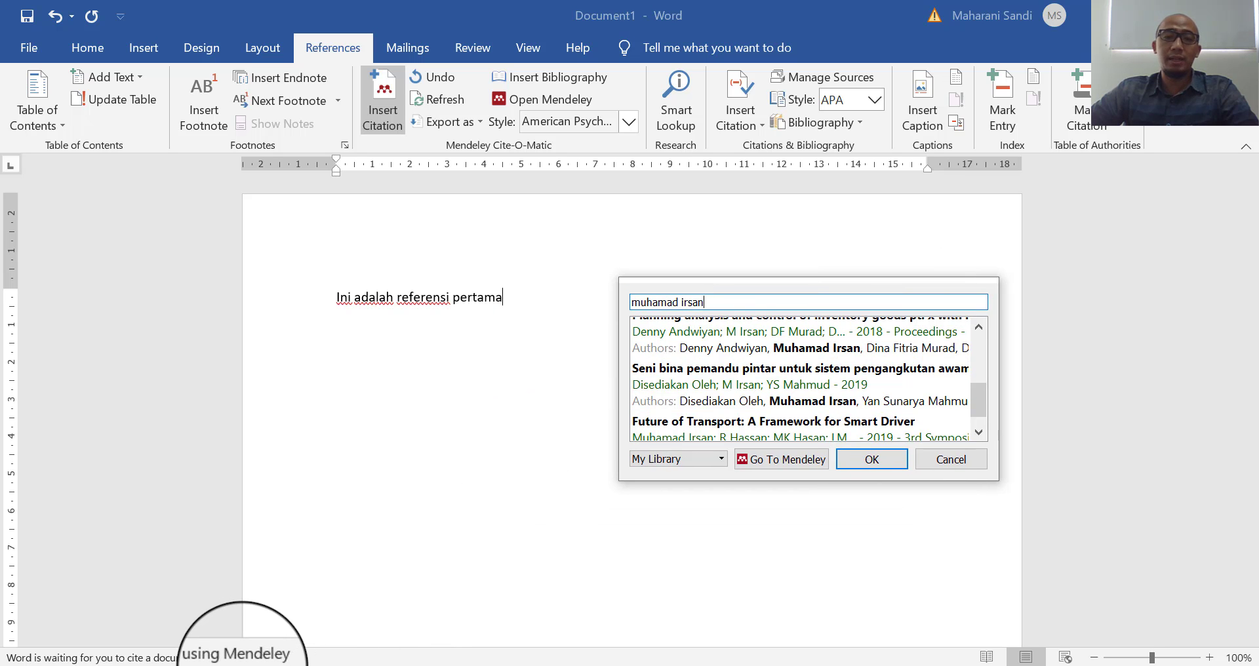
pyautogui.scroll(3, 759, 381)
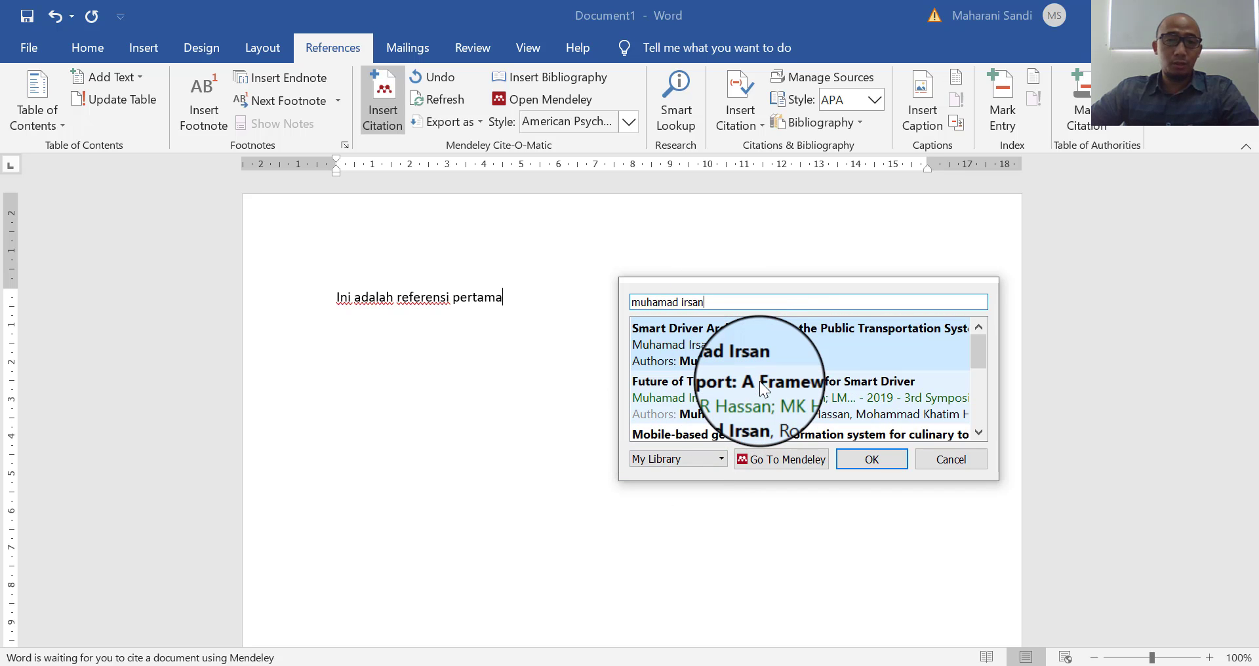
pyautogui.click(725, 348)
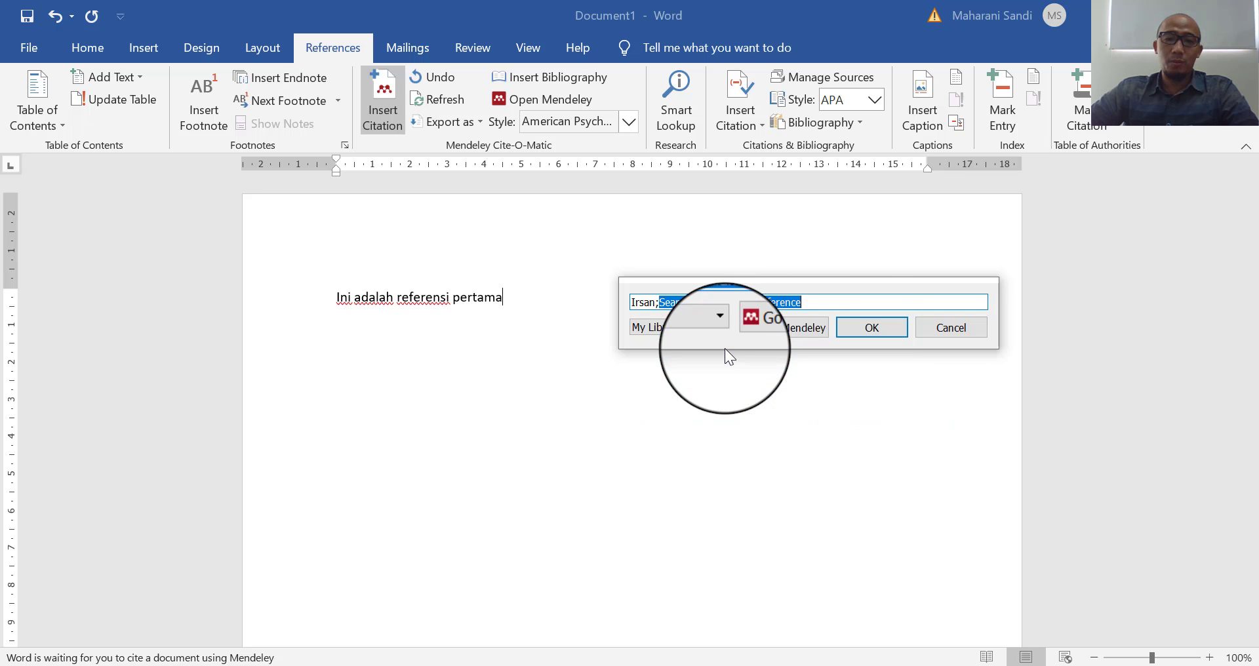
pyautogui.click(869, 328)
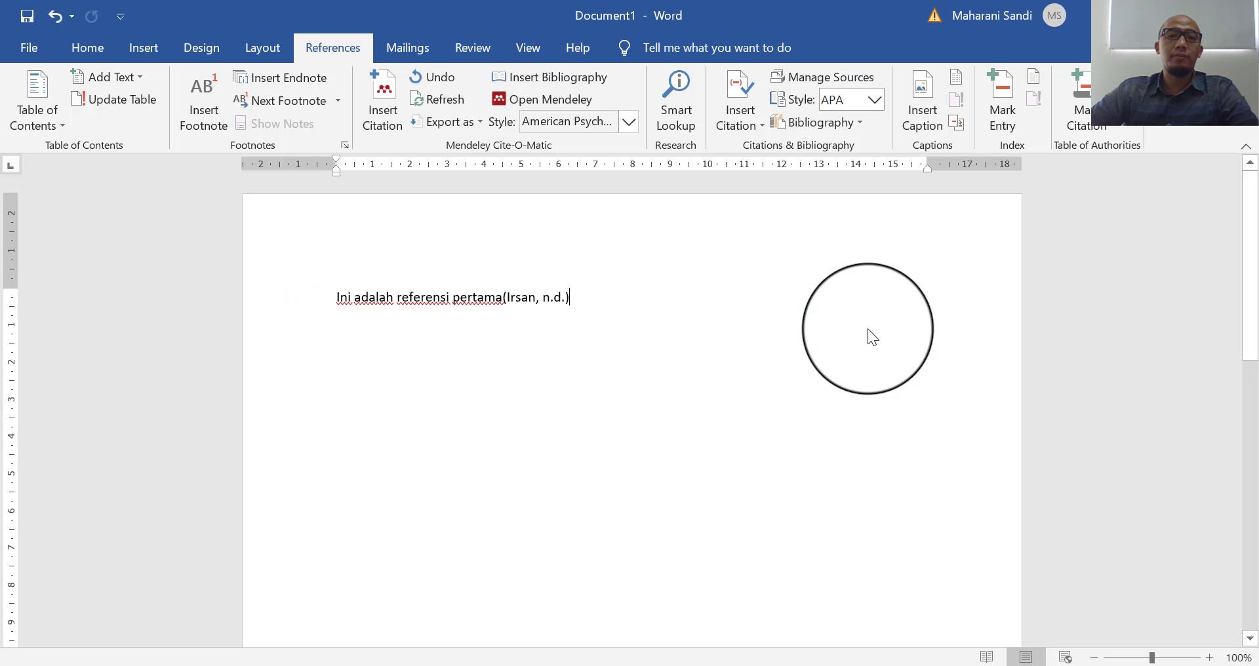
pyautogui.press('Return')
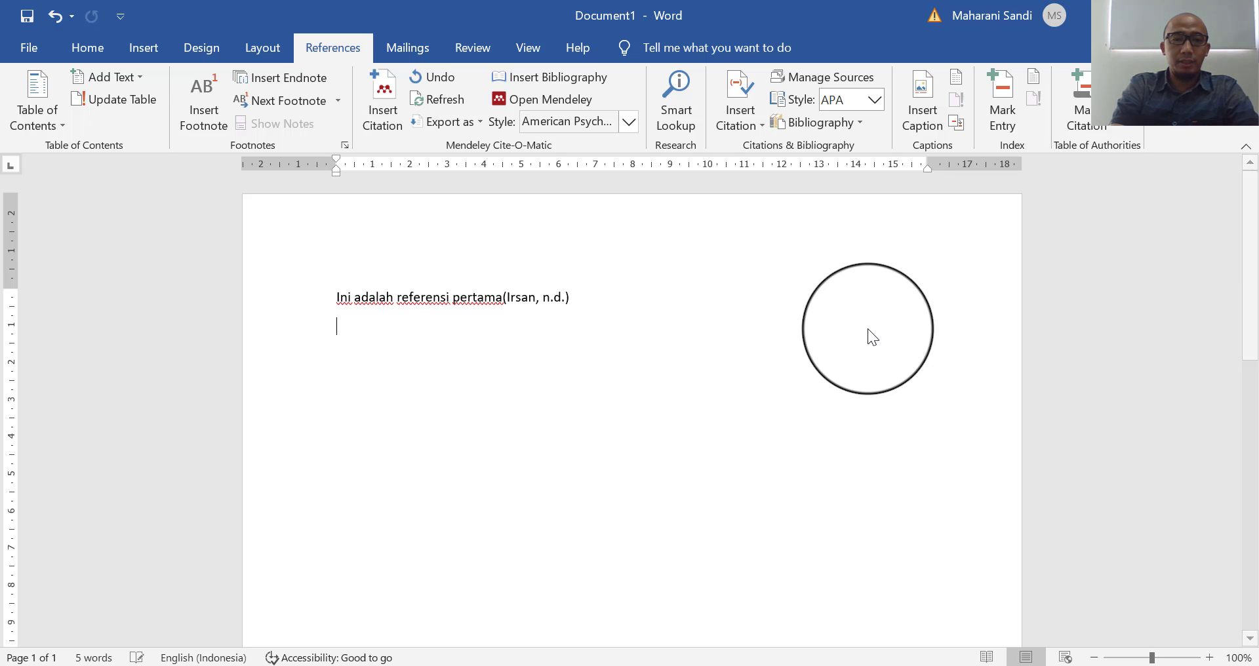
# - Type 'ini adalah referensi ke dua' and cite the 2019 Murad et al. paper found via 'dina'
pyautogui.write('ini')
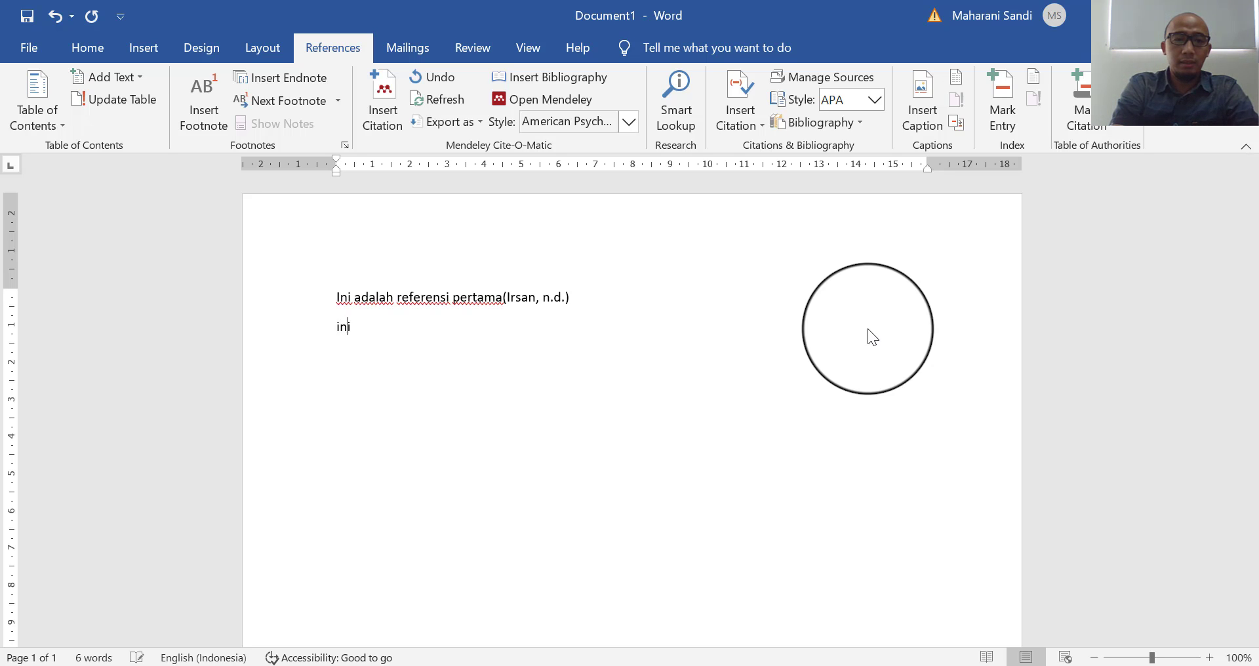
pyautogui.write(' adalah ')
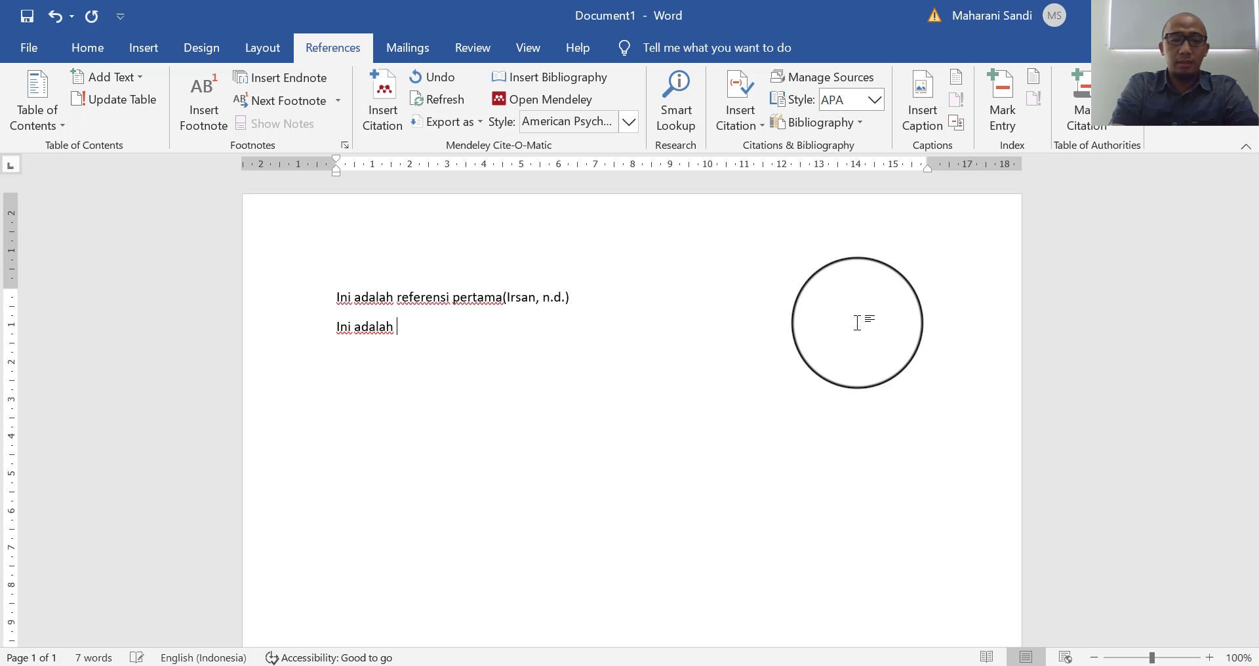
pyautogui.write('referensi ke dua')
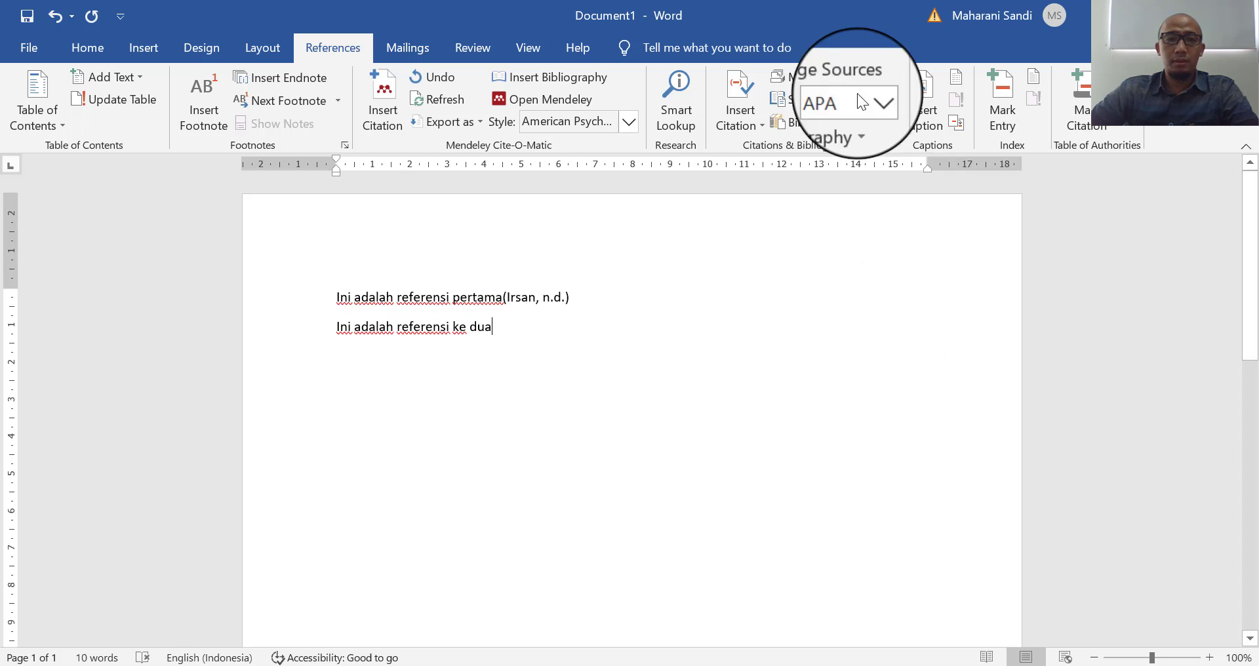
pyautogui.click(382, 100)
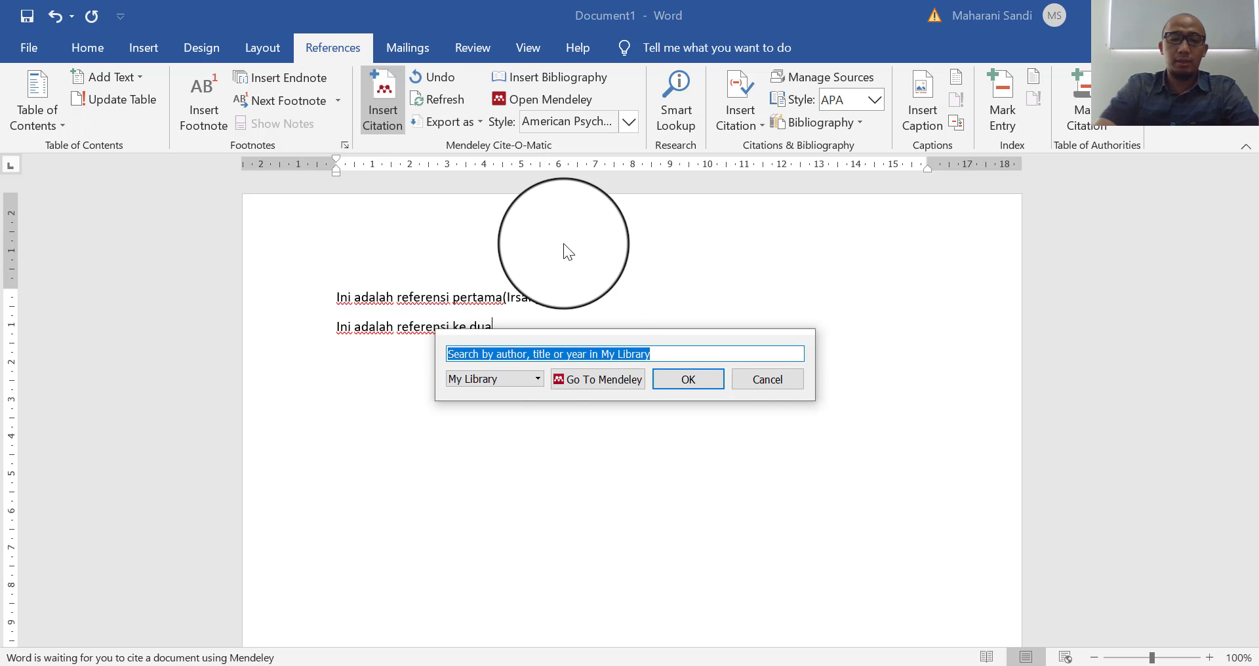
pyautogui.write('dina')
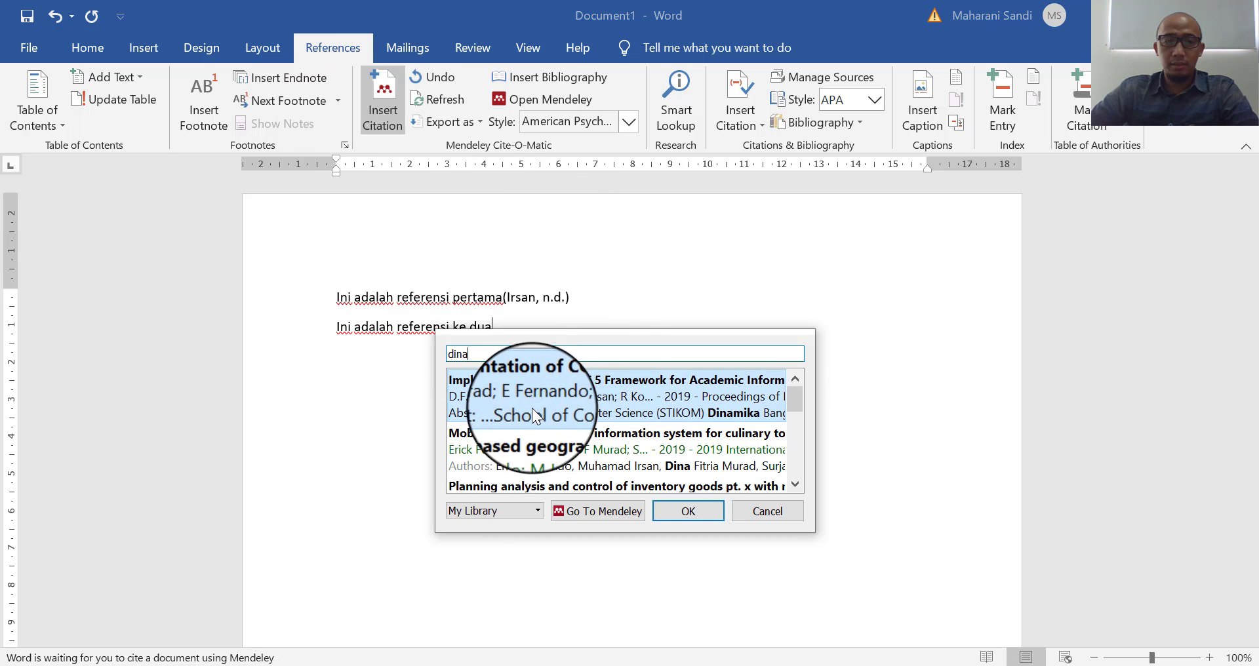
pyautogui.click(548, 396)
pyautogui.click(689, 384)
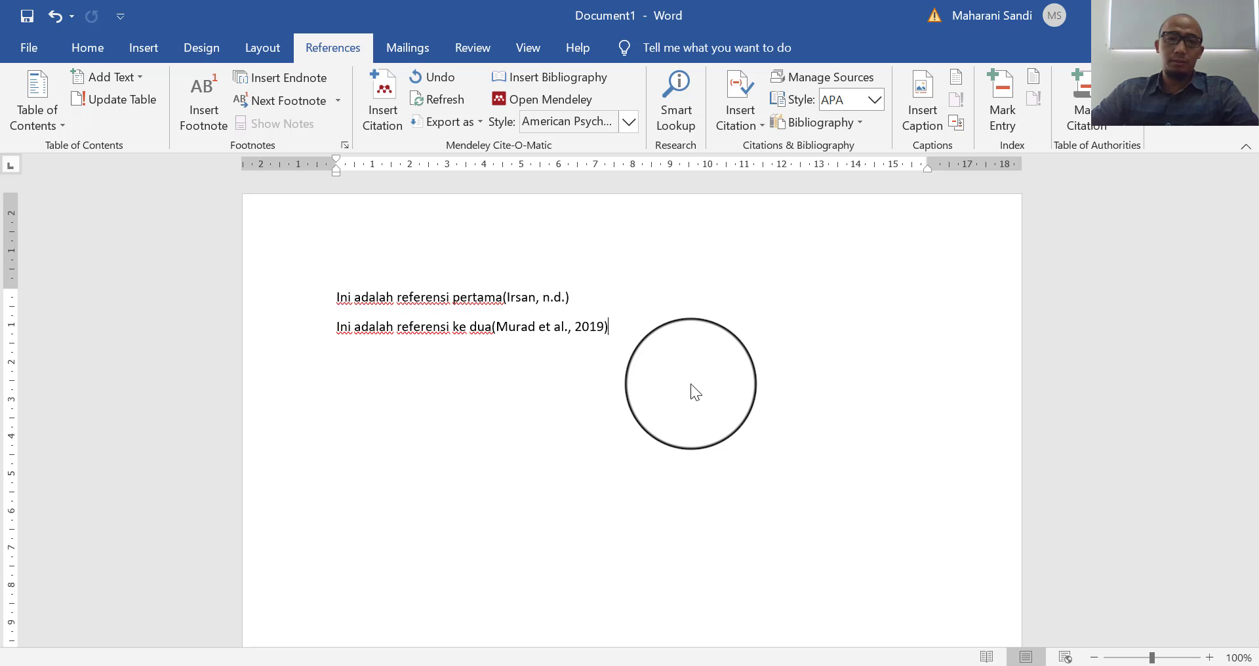
# - Set the Mendeley citation style to IEEE after briefly trying APA, giving citations [1] and [2]
pyautogui.click(628, 122)
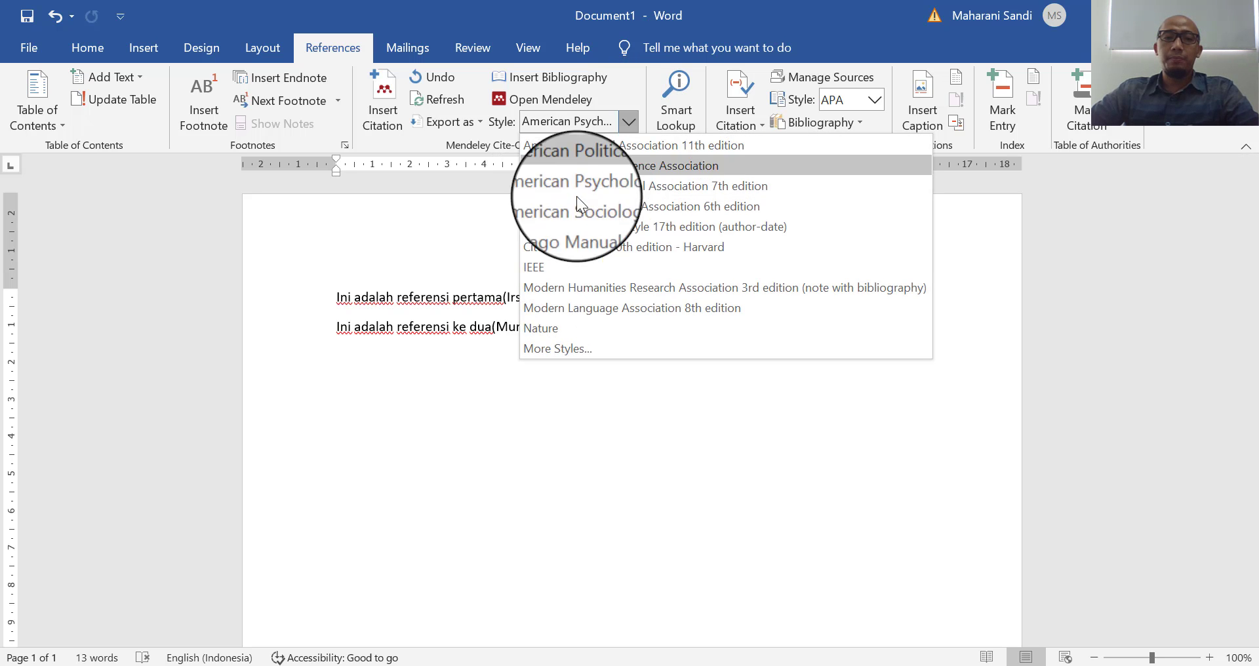
pyautogui.click(540, 266)
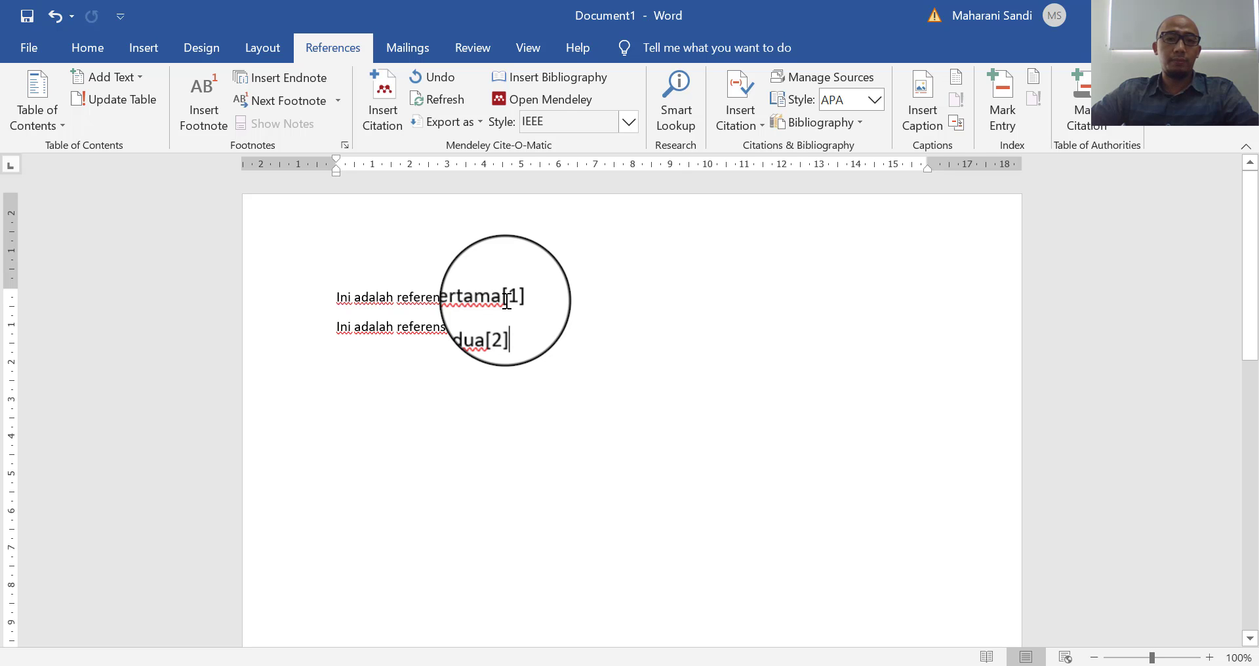
pyautogui.click(628, 122)
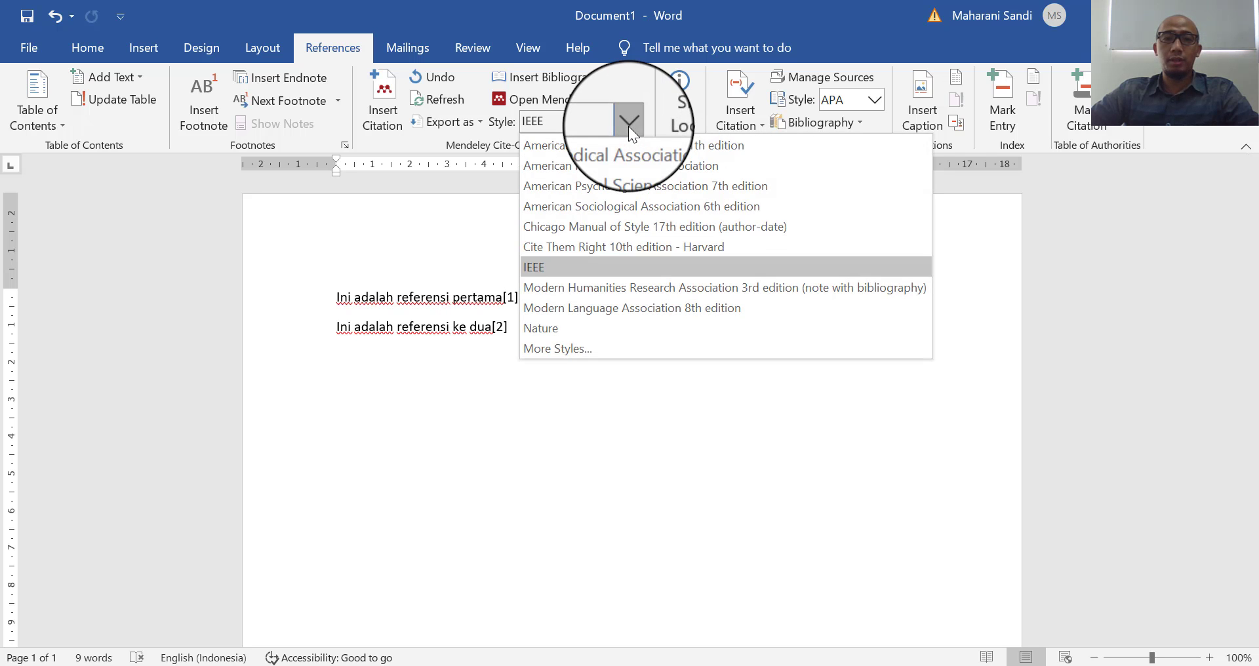
pyautogui.click(615, 180)
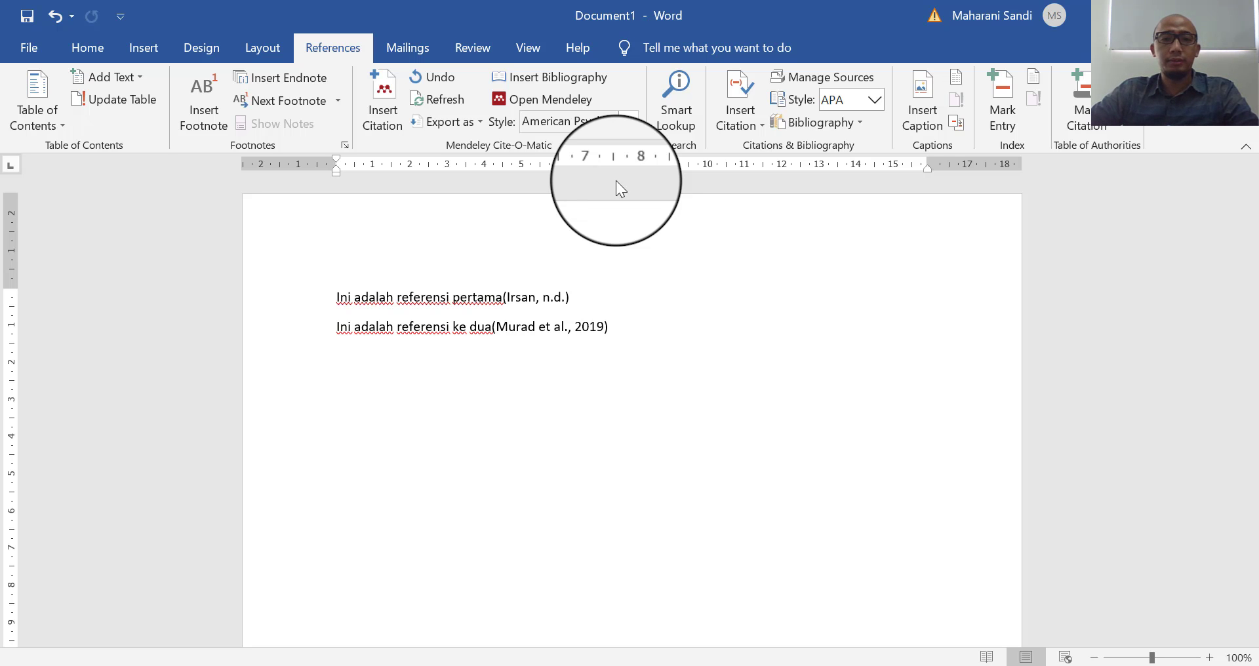
pyautogui.click(628, 124)
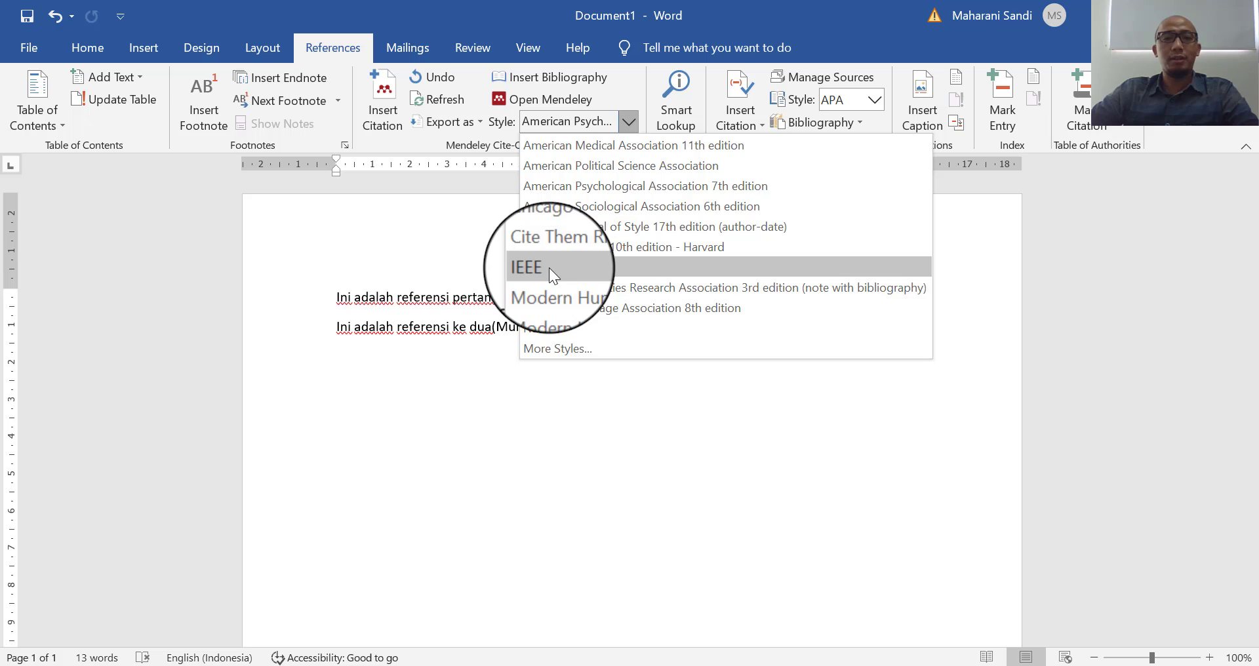
pyautogui.click(548, 268)
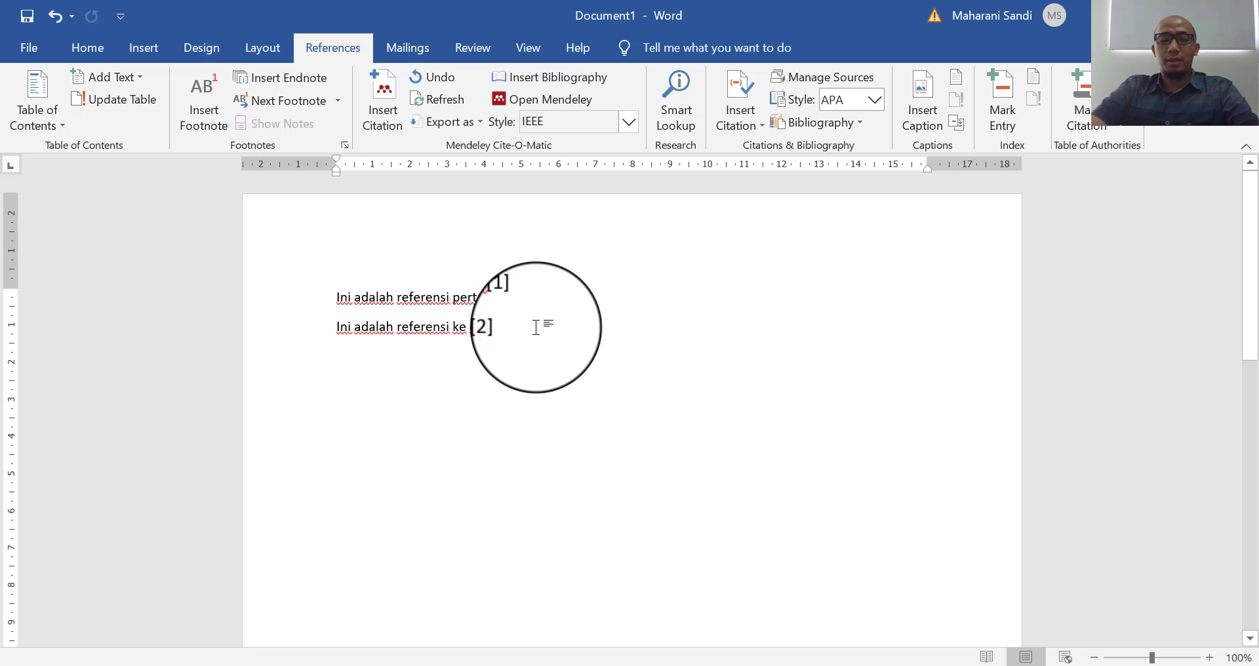
# - Add ', in referensi ke 3' citing Gunadin 2016 as [3], then insert a page break
pyautogui.write(', ')
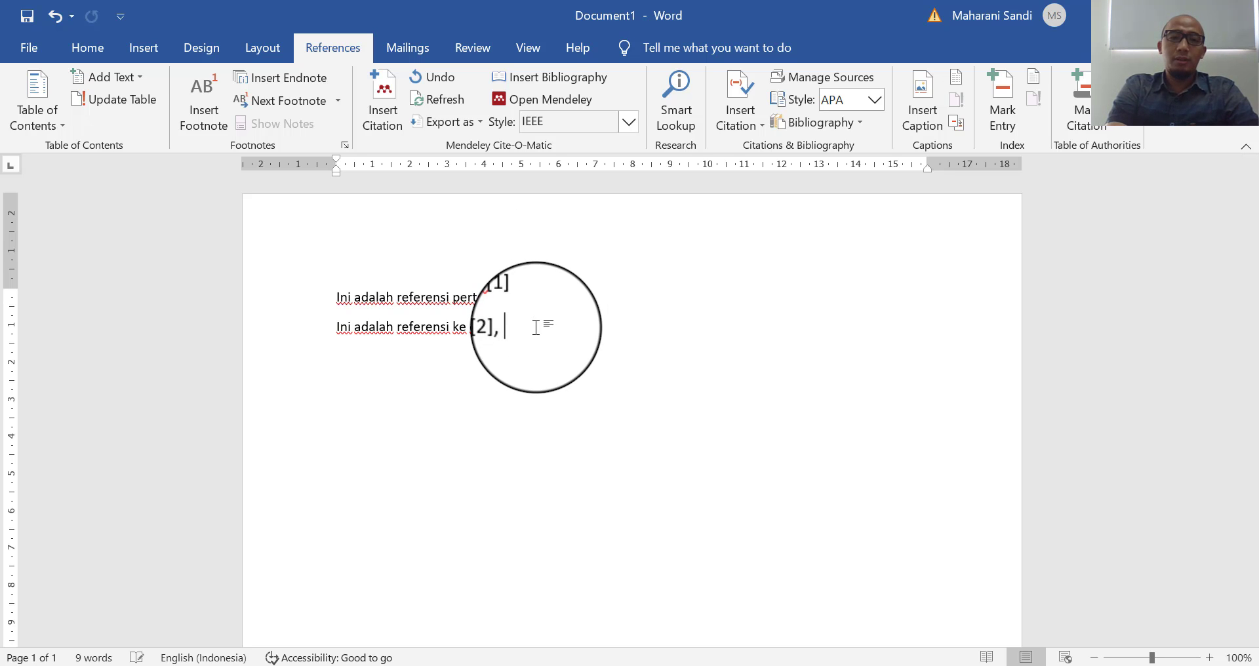
pyautogui.write('in refernsi')
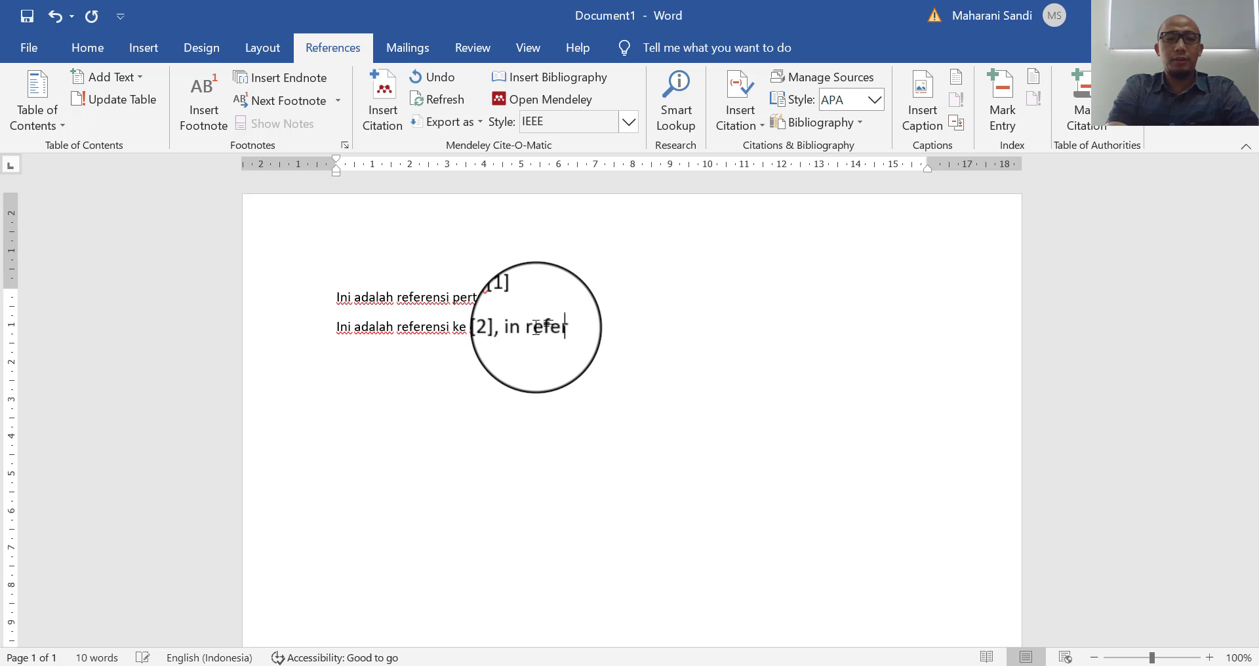
pyautogui.press('BackSpace')
pyautogui.press('BackSpace')
pyautogui.press('BackSpace')
pyautogui.press('BackSpace')
pyautogui.write('ens')
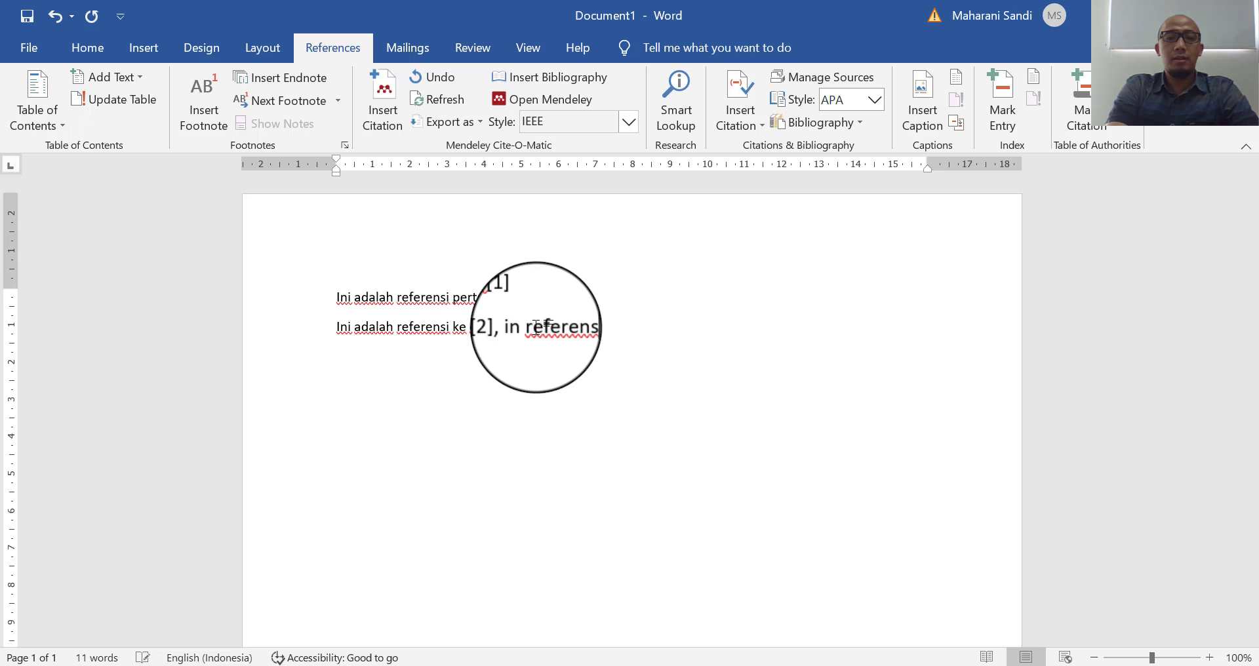
pyautogui.write('i ke 3')
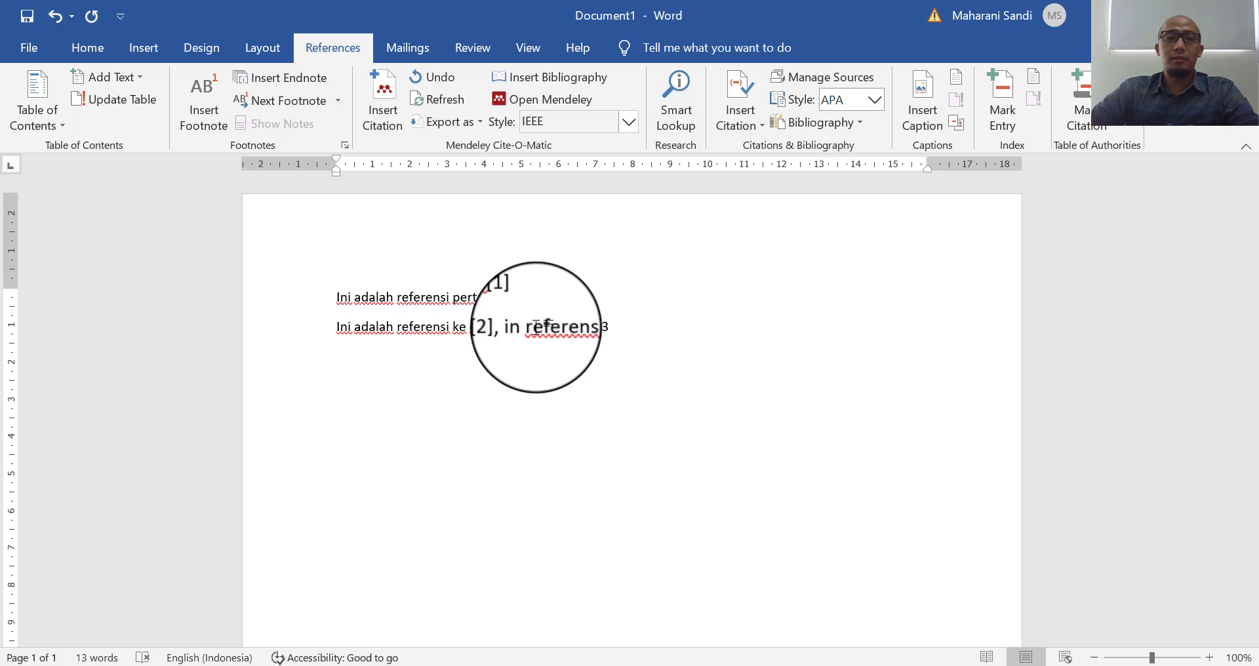
pyautogui.click(382, 98)
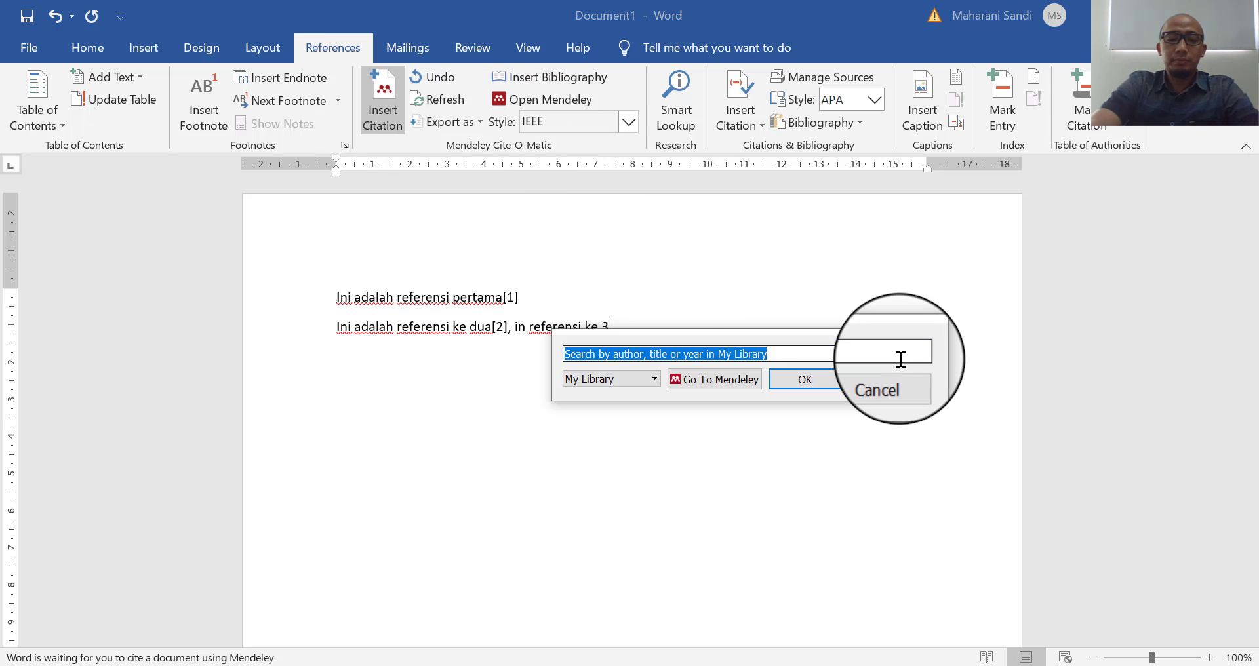
pyautogui.write('irsa')
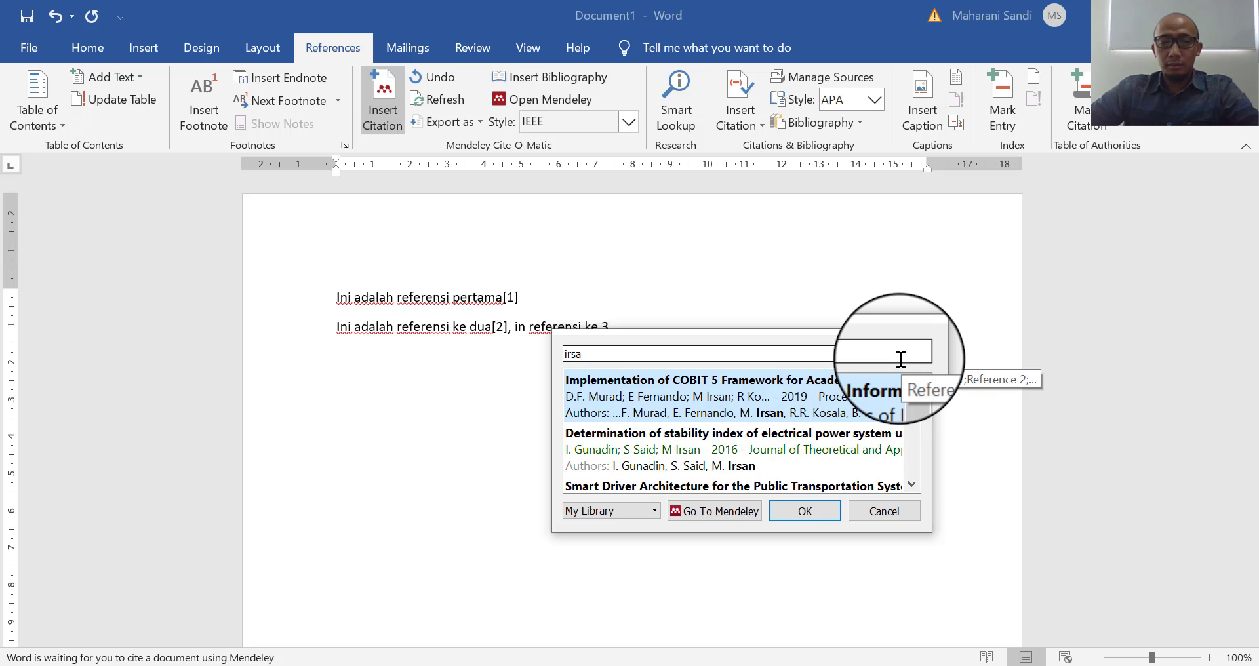
pyautogui.click(736, 447)
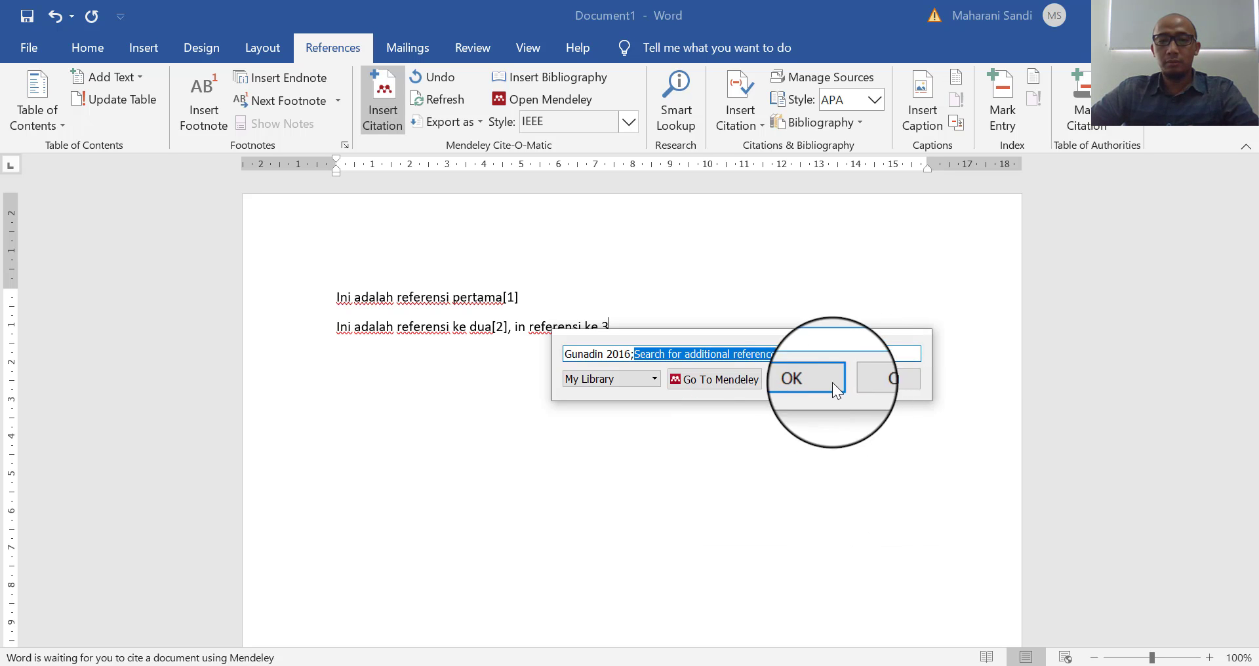
pyautogui.click(804, 379)
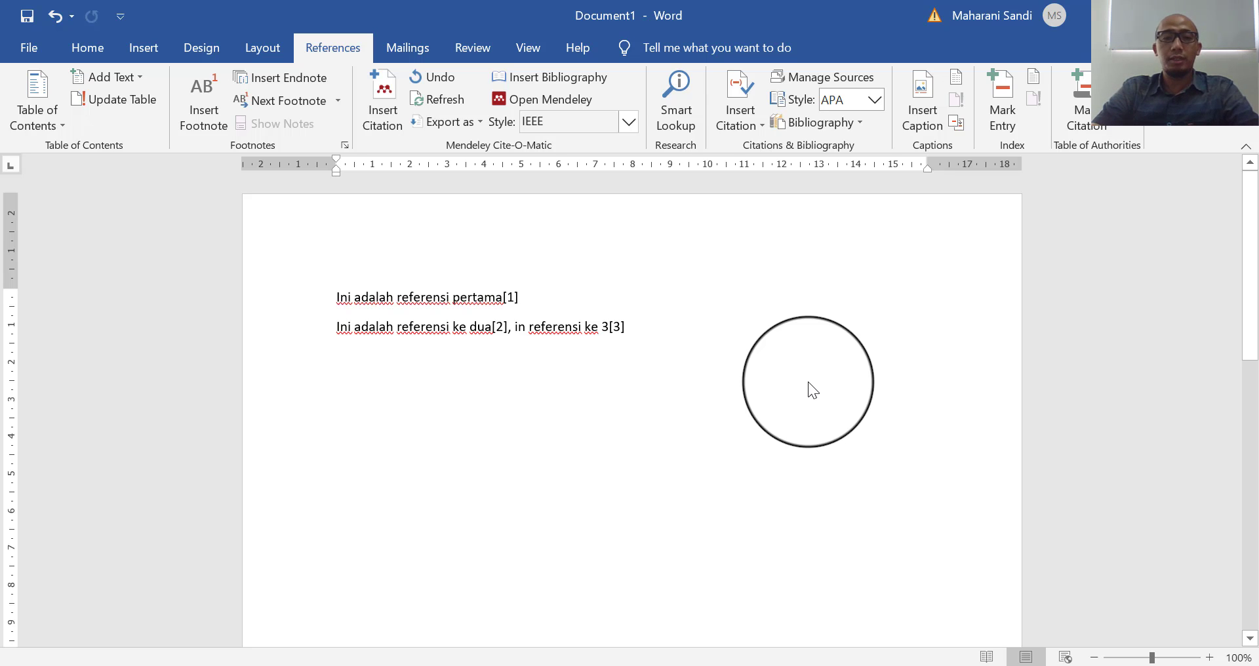
pyautogui.hotkey('ctrl', 'Return')
# - Type a centred 'DAFTAR PUSTAKA' heading with a left-aligned empty line beneath it
pyautogui.write('DA')
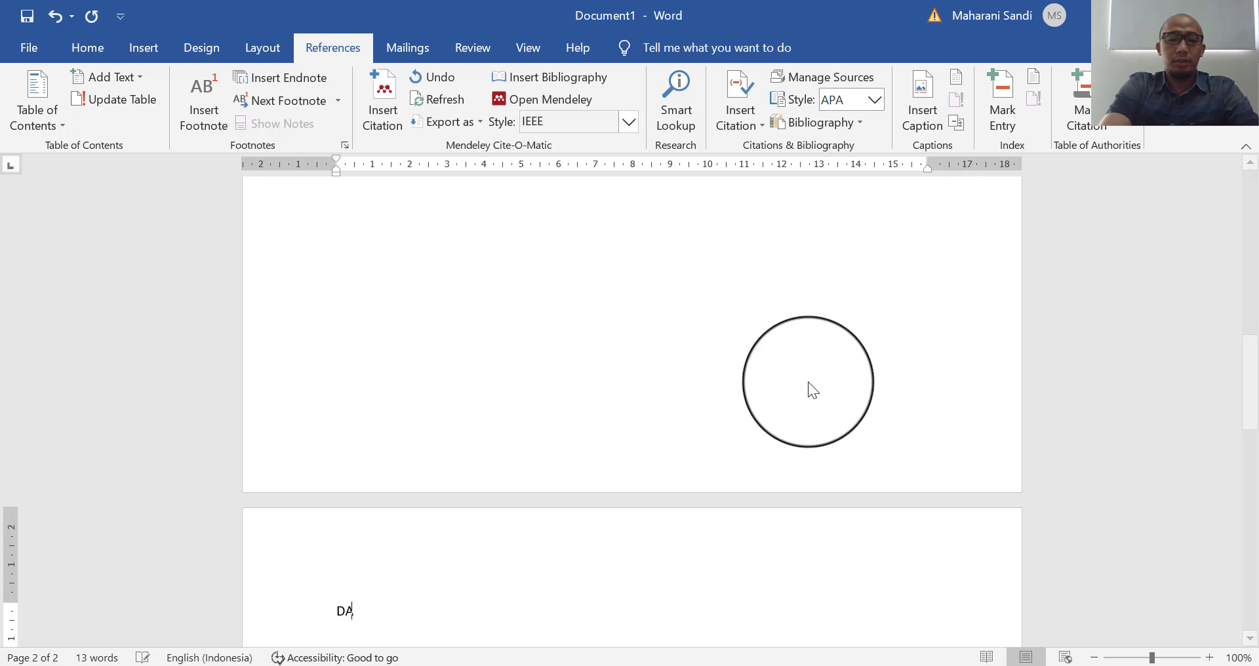
pyautogui.write('FTAR PUSTAK')
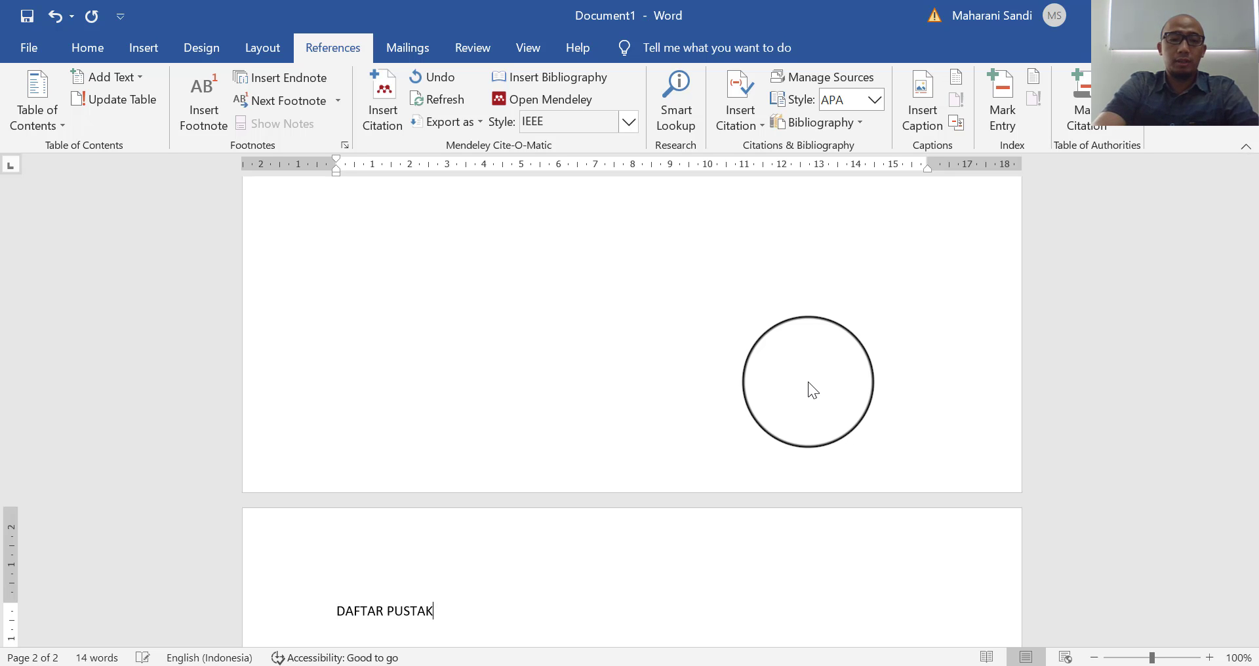
pyautogui.write('A')
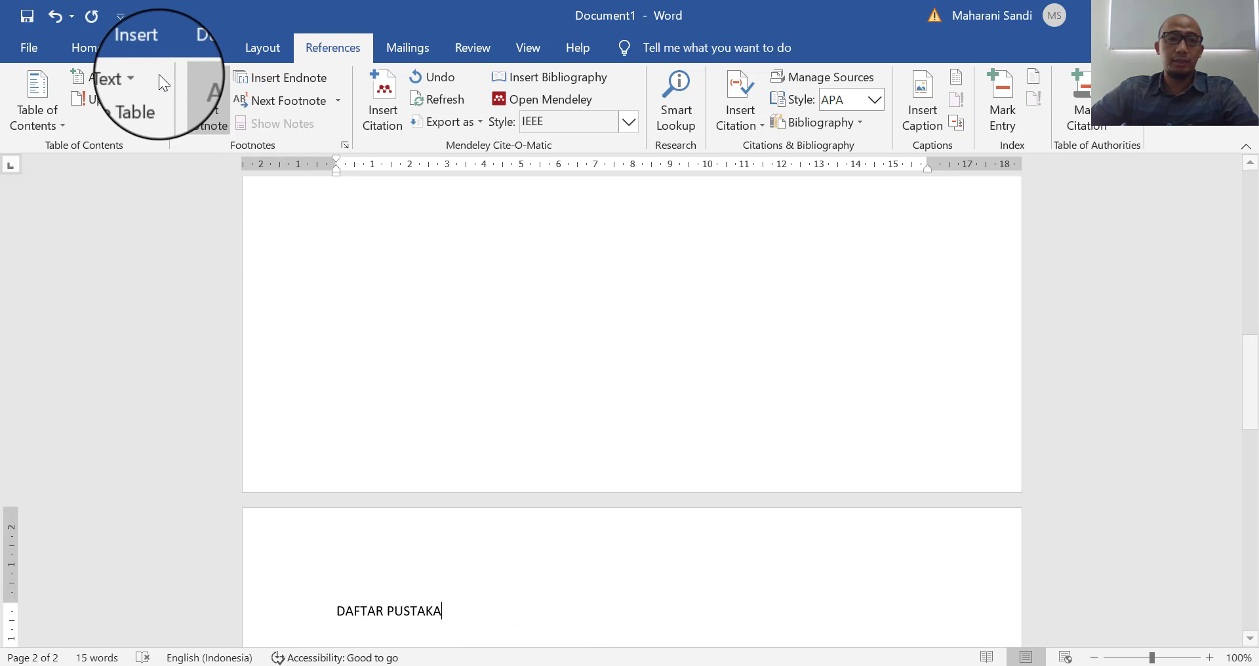
pyautogui.scroll(8, 559, 402)
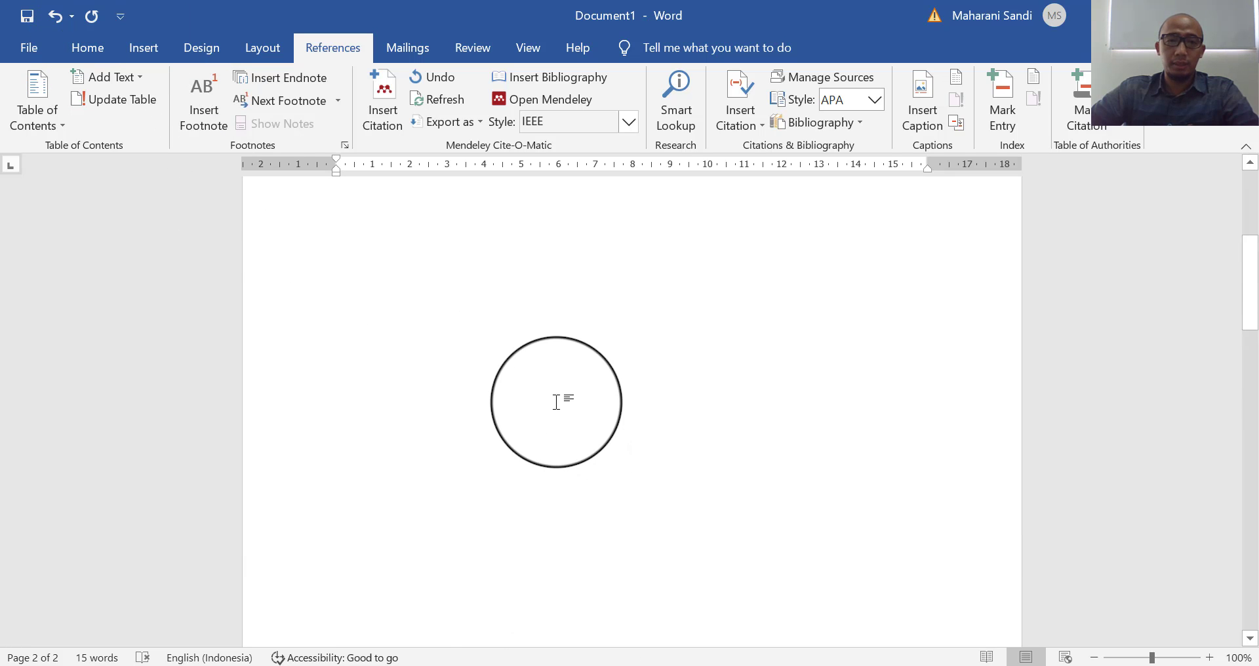
pyautogui.scroll(6, 558, 399)
pyautogui.scroll(-3, 590, 394)
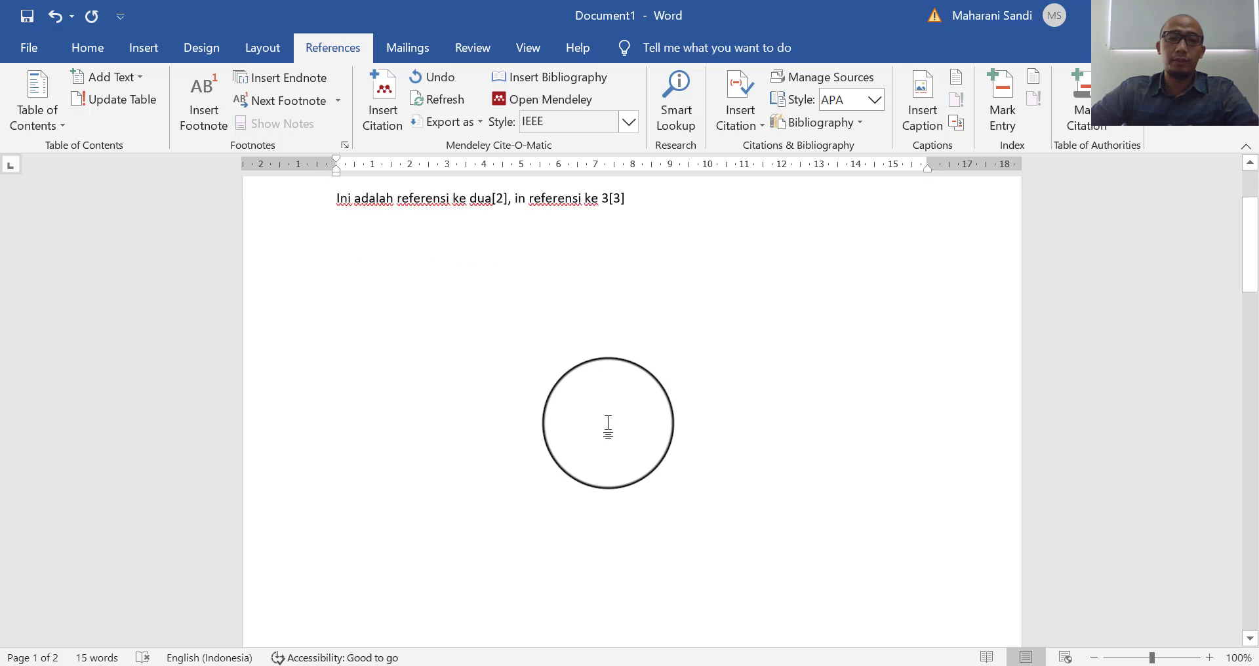
pyautogui.scroll(-10, 608, 423)
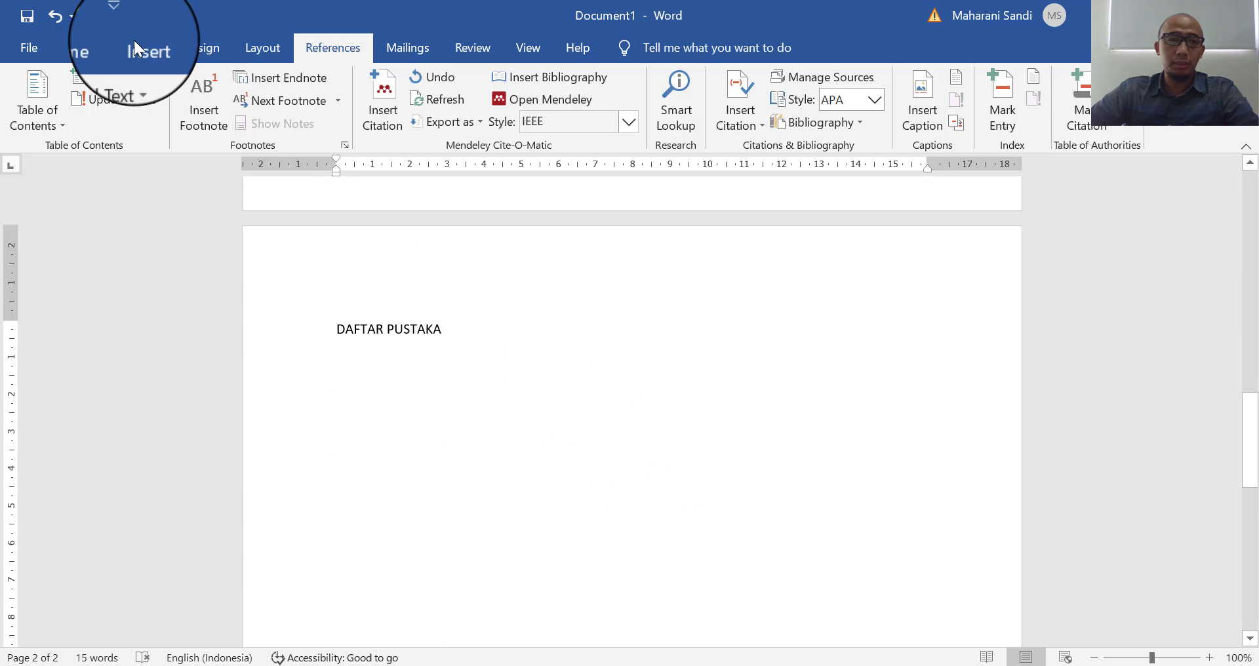
pyautogui.click(96, 42)
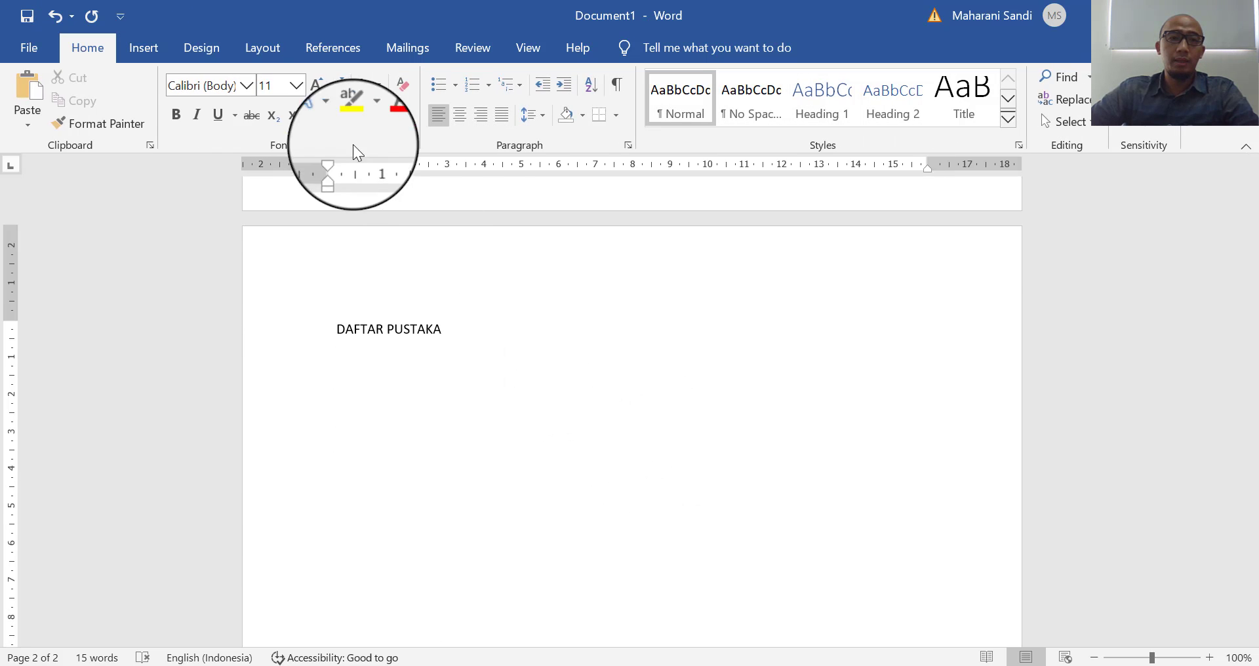
pyautogui.click(463, 120)
pyautogui.press('Return')
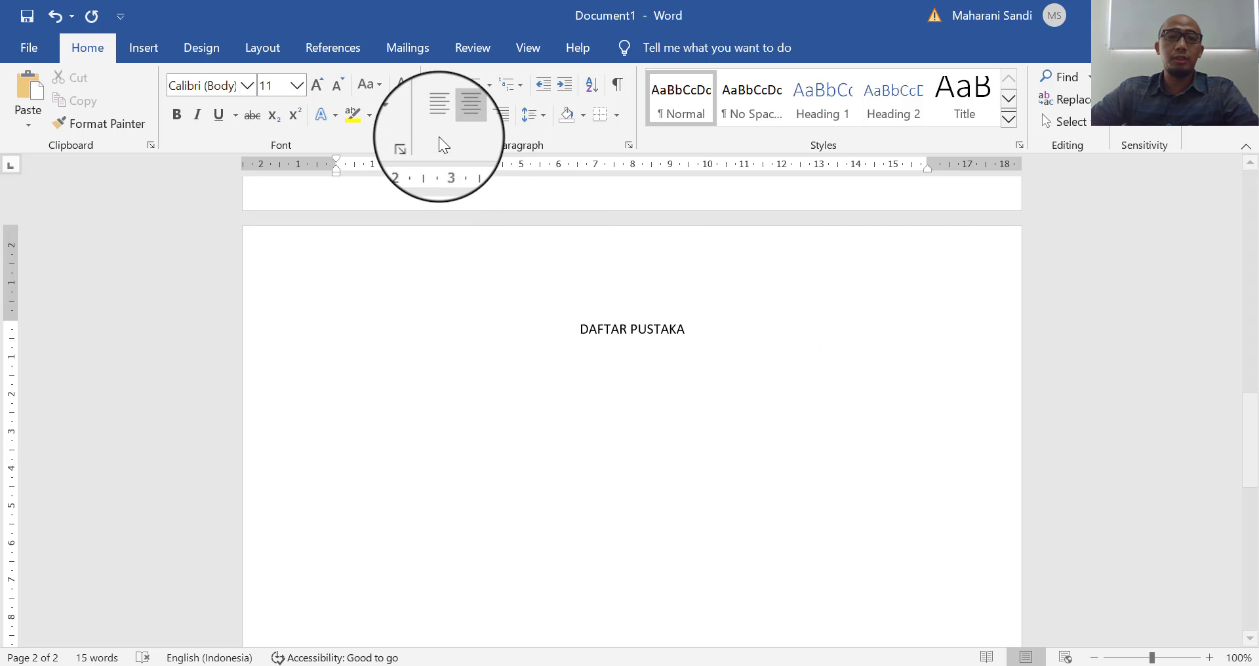
pyautogui.click(439, 115)
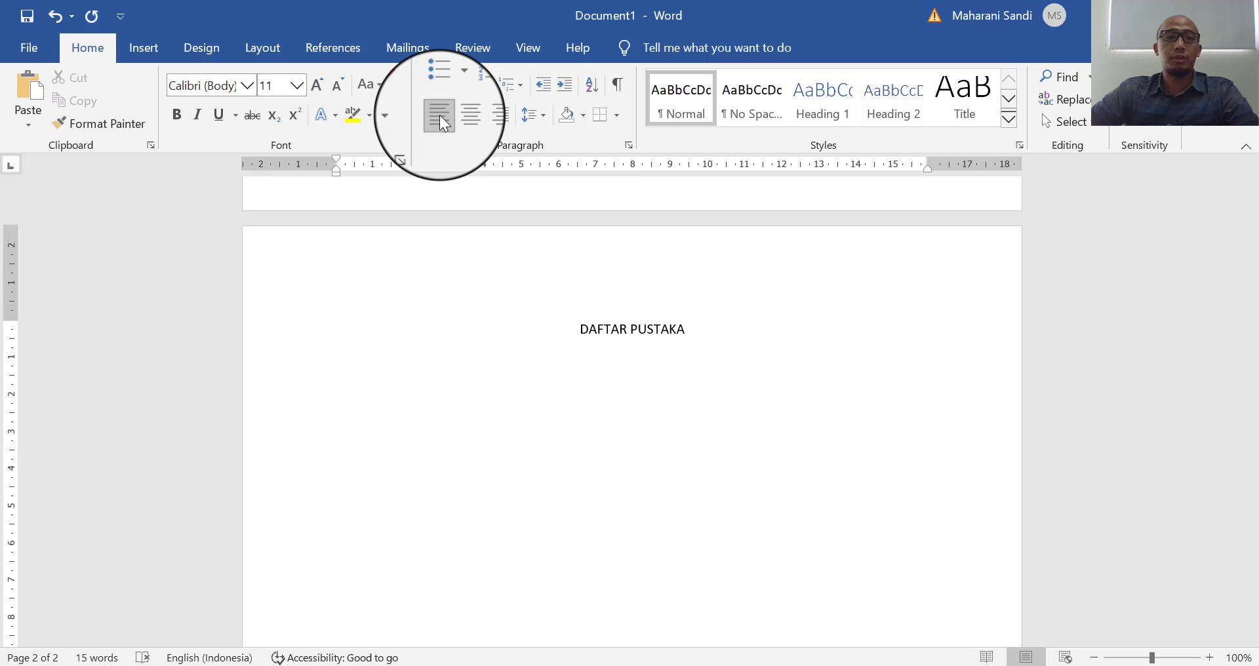
pyautogui.click(334, 55)
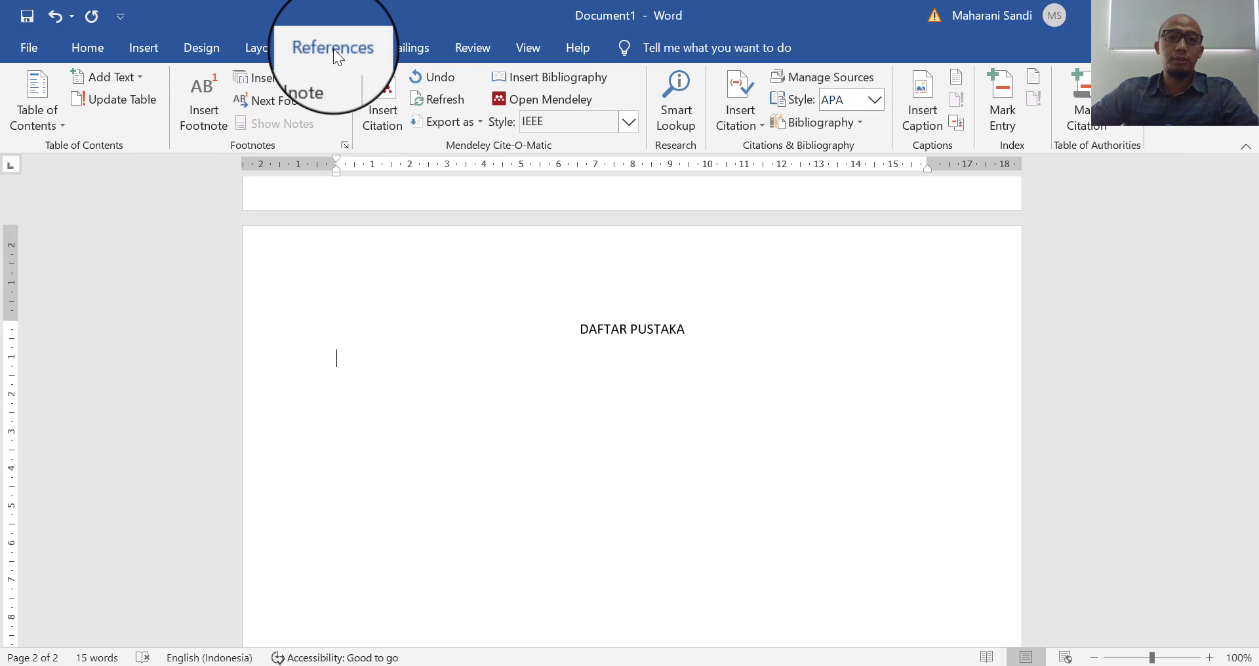
# - Insert the Mendeley bibliography under DAFTAR PUSTAKA, listing IEEE references [1]–[3]
pyautogui.click(560, 76)
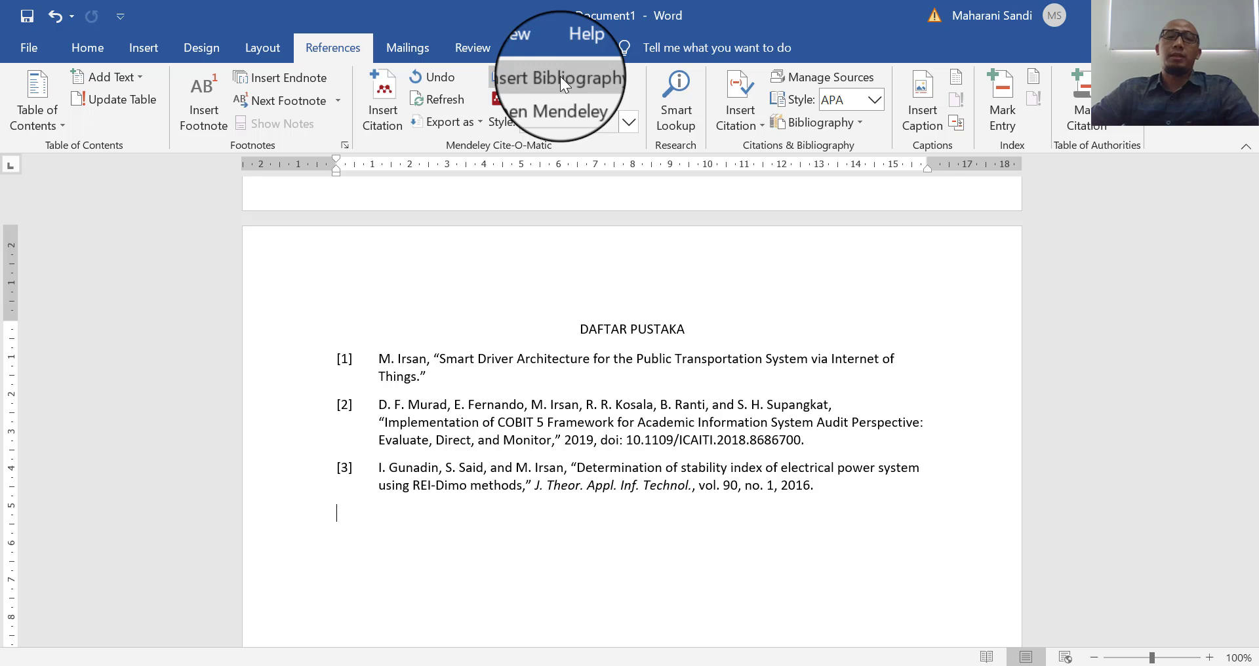
pyautogui.scroll(10, 687, 367)
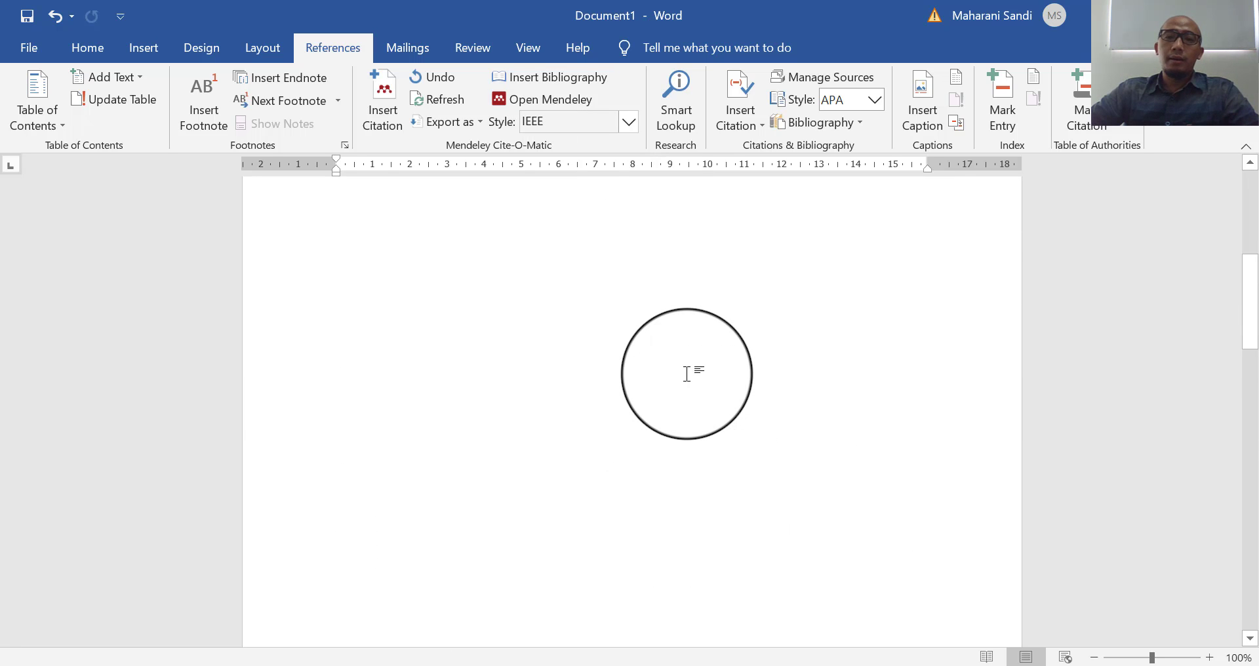
pyautogui.scroll(3, 687, 375)
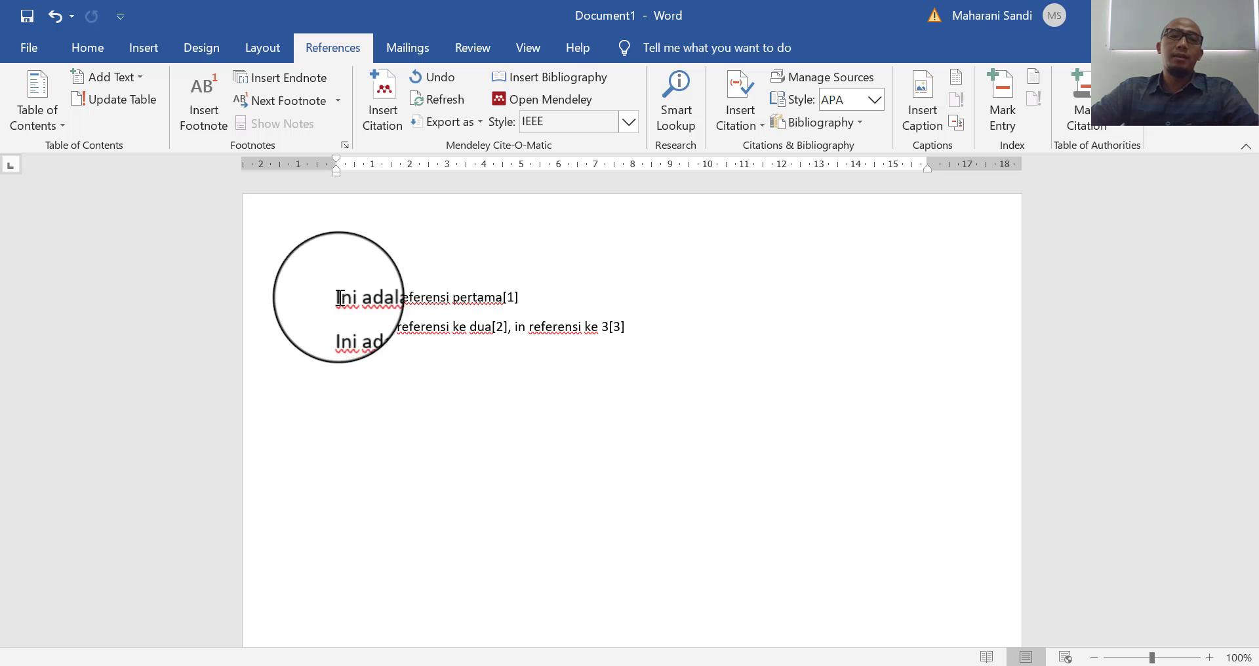
pyautogui.scroll(-5, 603, 451)
pyautogui.scroll(-5, 603, 450)
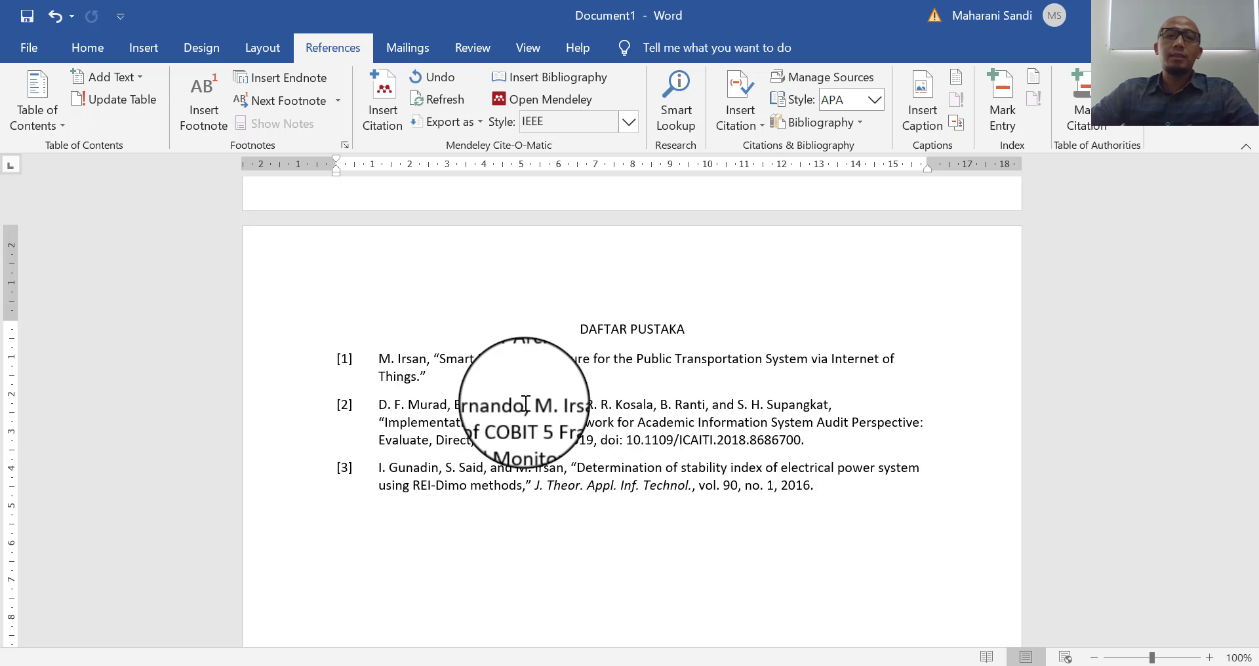
# - Switch the Mendeley style to American Psychological Association 7th edition
pyautogui.click(628, 123)
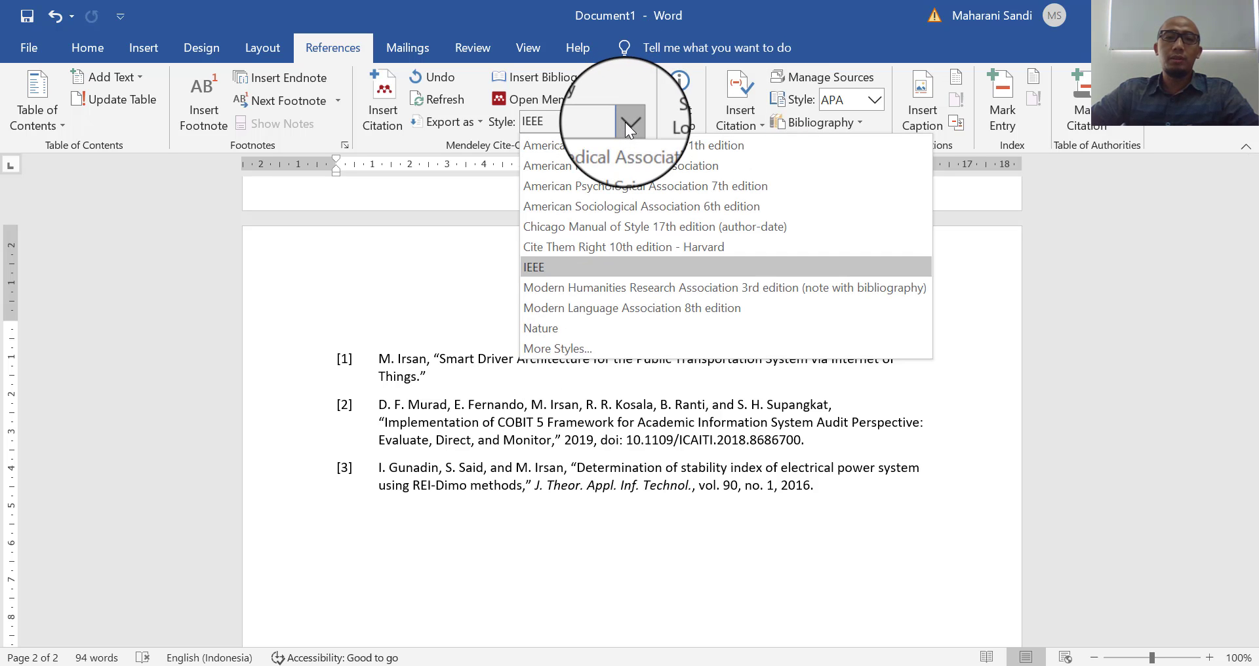
pyautogui.click(628, 189)
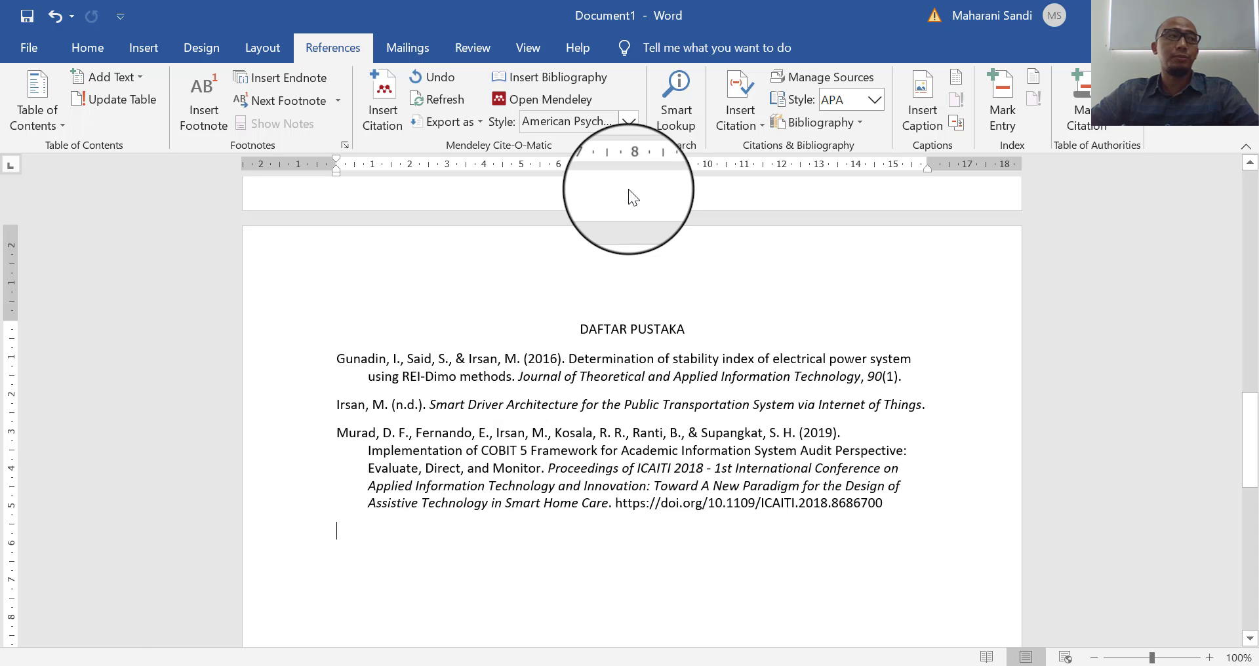
# - Switch the Mendeley style to Modern Language Association 8th edition
pyautogui.click(629, 121)
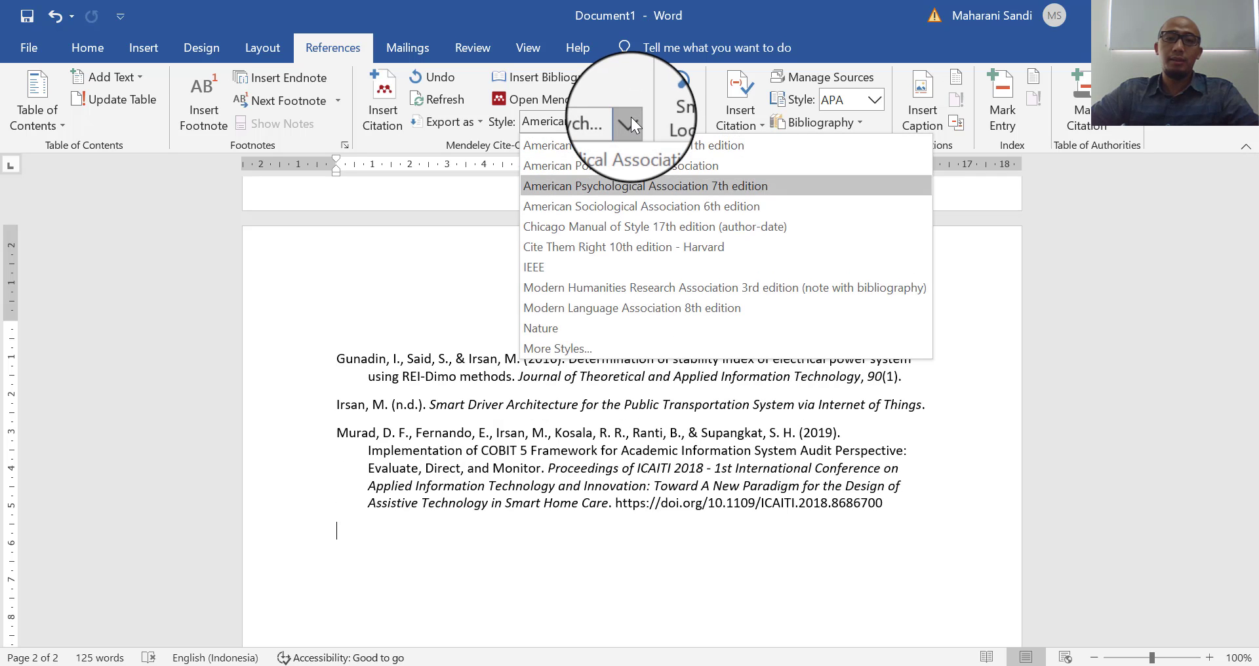
pyautogui.click(549, 312)
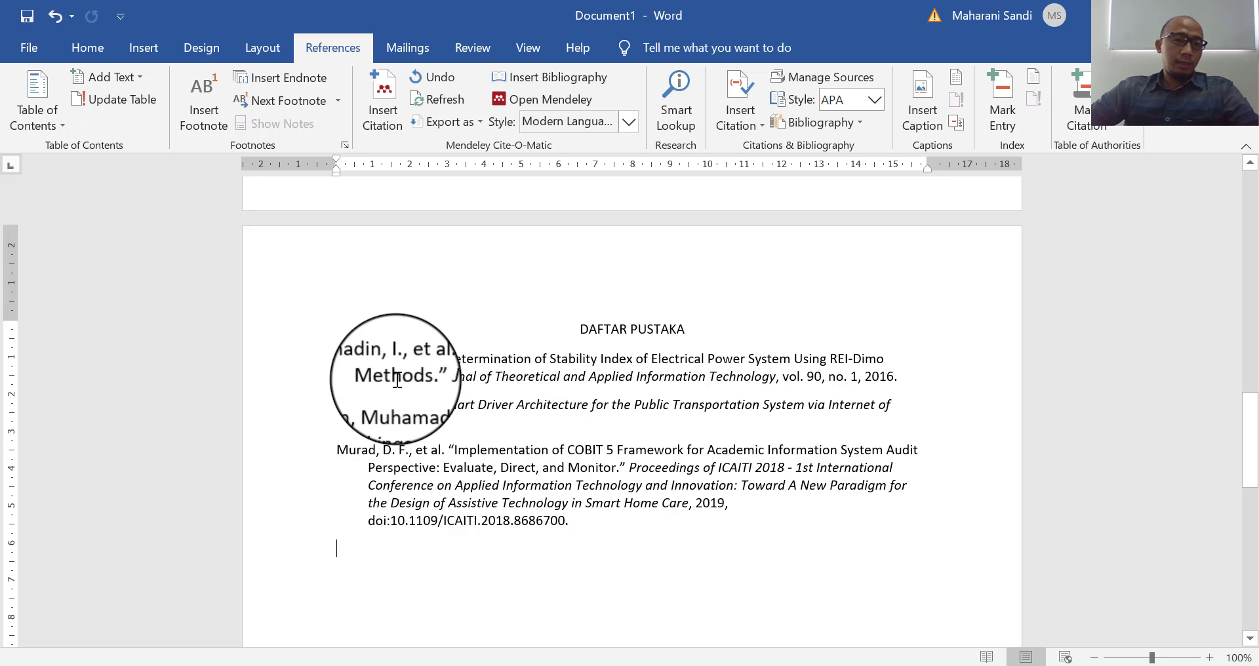
# - Justify the three bibliography entries under DAFTAR PUSTAKA
pyautogui.moveTo(337, 360); pyautogui.dragTo(530, 430)
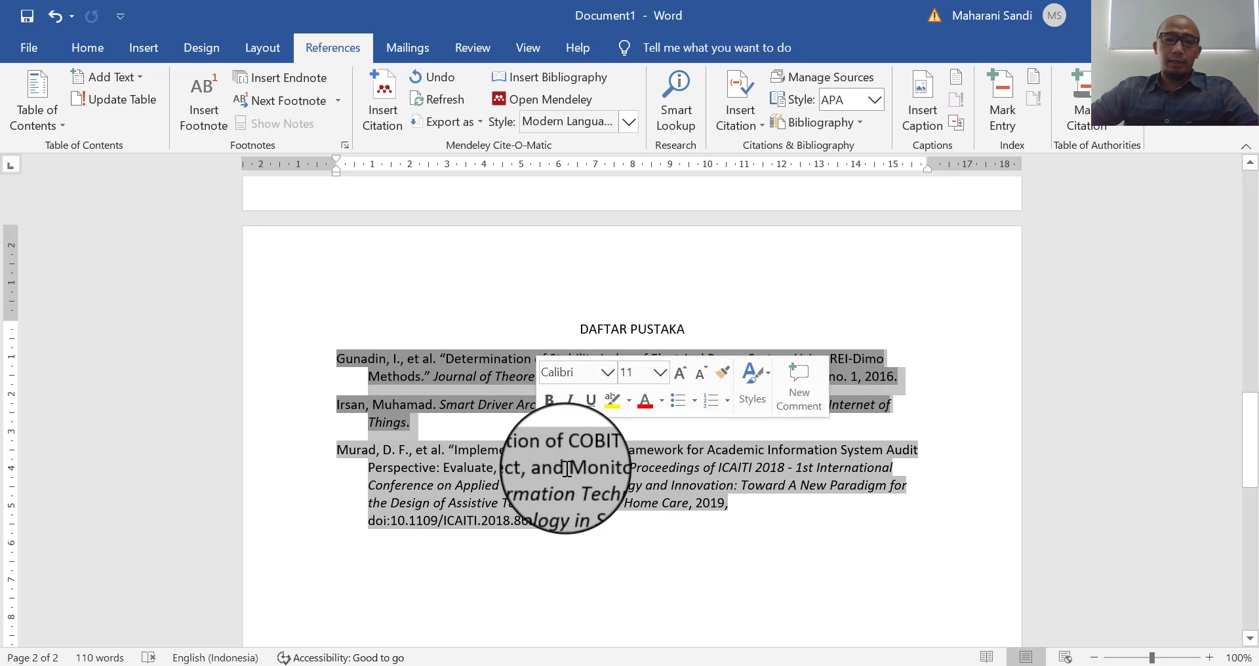
pyautogui.moveTo(566, 470); pyautogui.dragTo(588, 518)
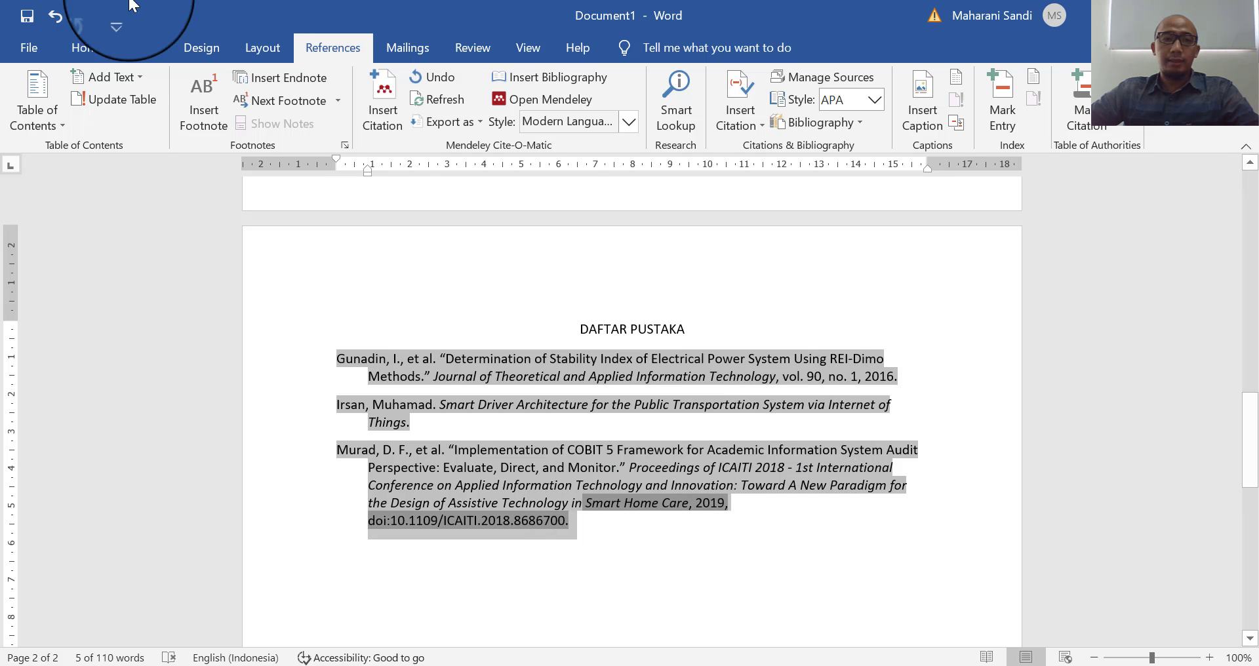
pyautogui.click(88, 54)
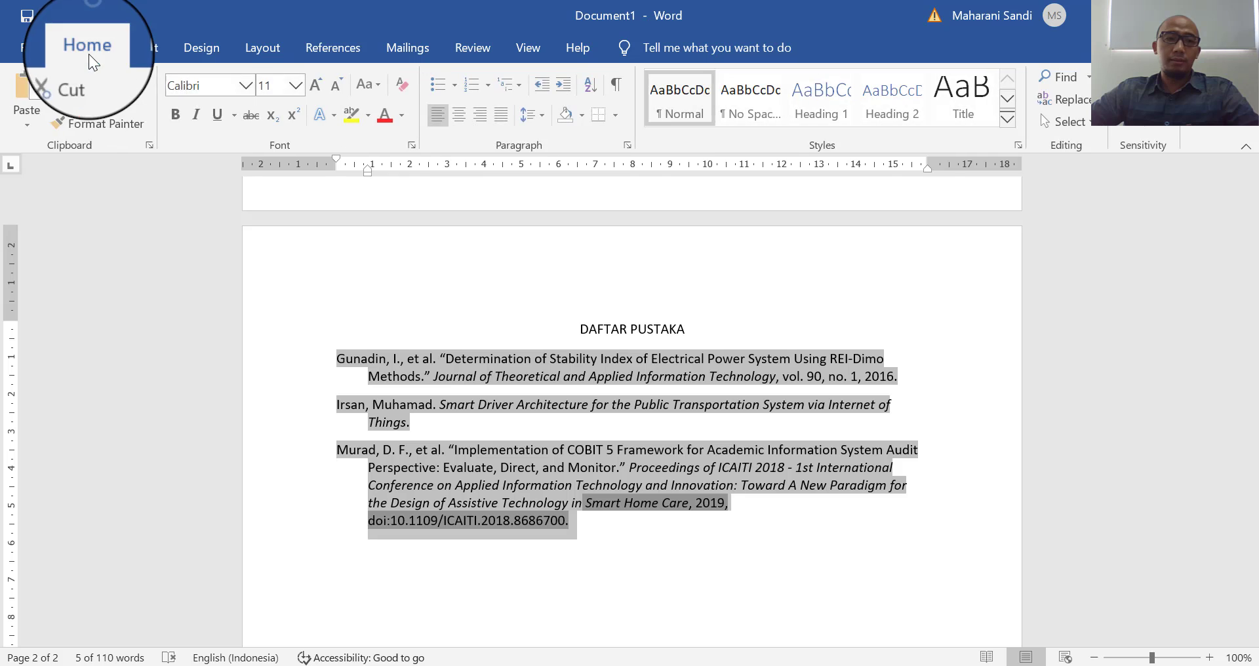
pyautogui.click(508, 120)
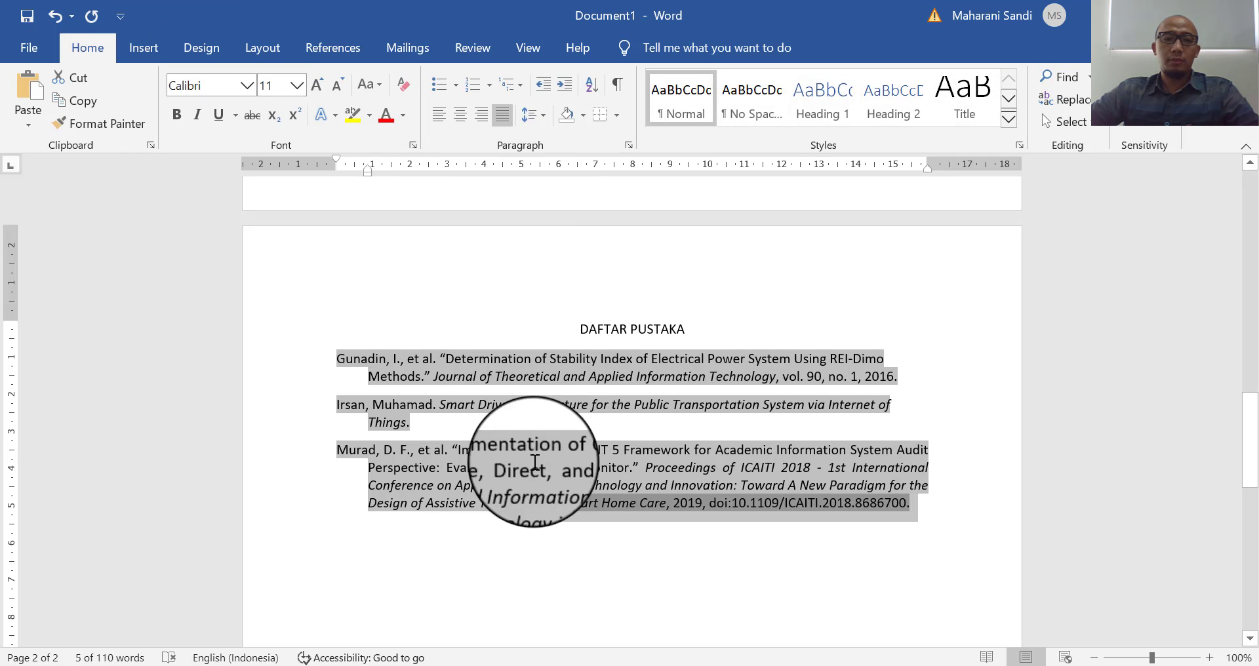
pyautogui.moveTo(425, 428); pyautogui.dragTo(312, 354)
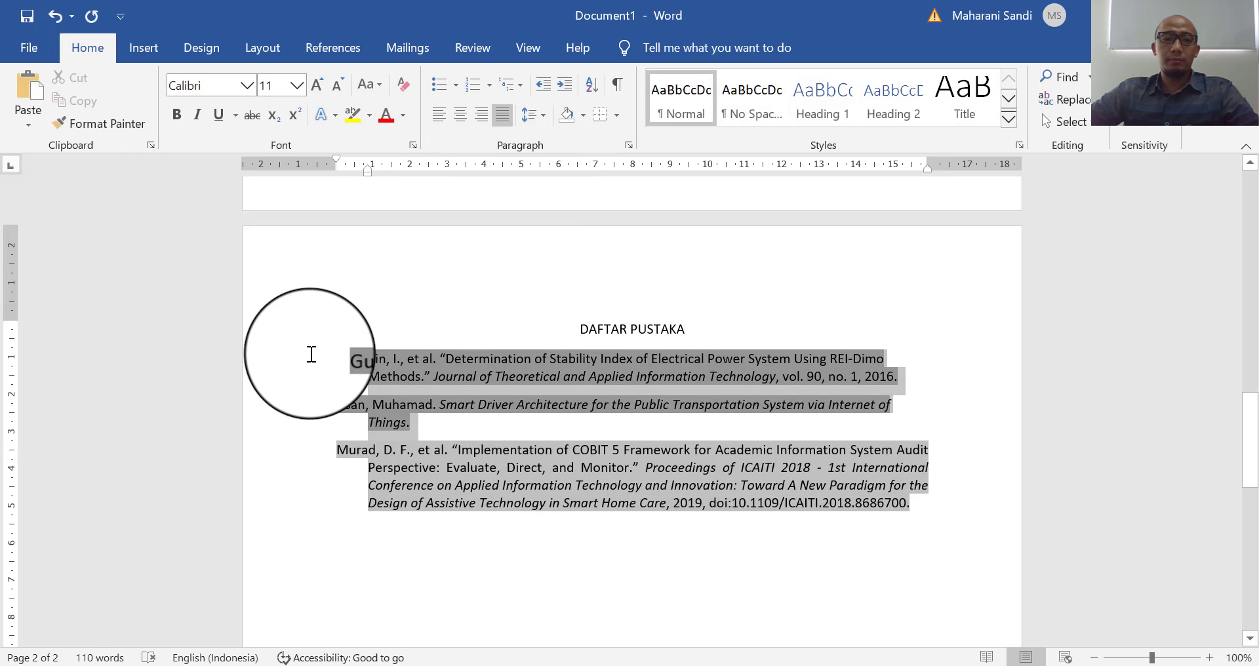
pyautogui.click(510, 120)
pyautogui.click(601, 535)
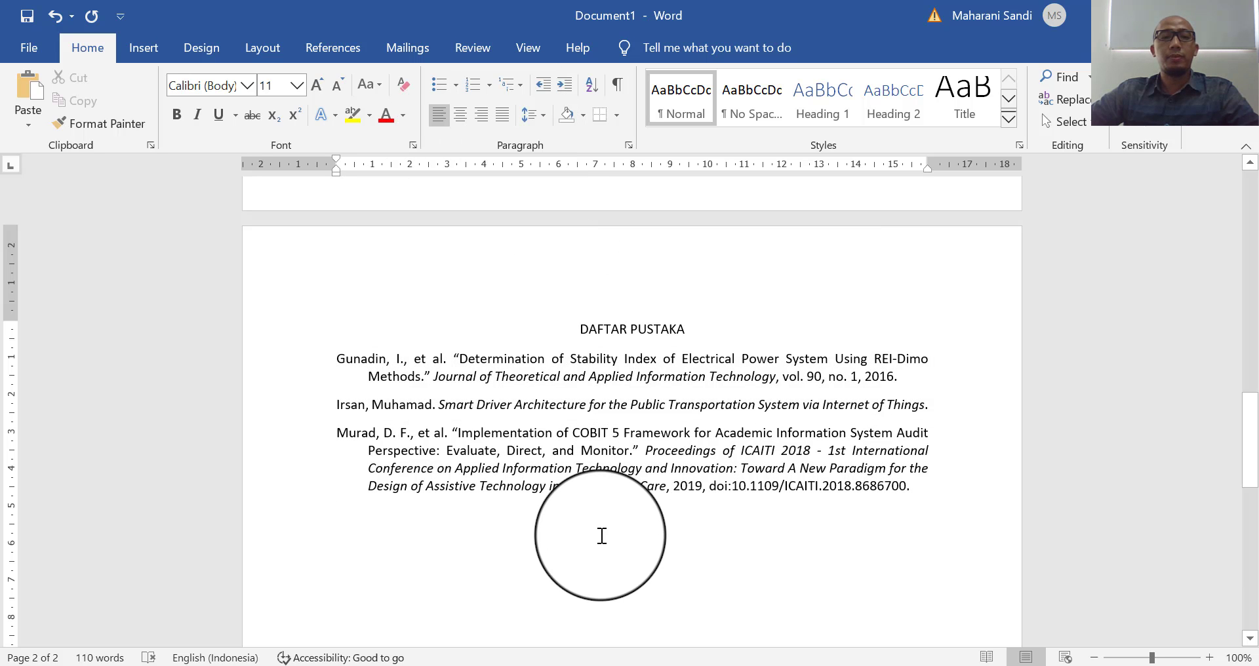
# - Number the three bibliography entries in the 1), 2), 3) format
pyautogui.keyDown('shift'); pyautogui.click(379, 364); pyautogui.keyUp('shift')
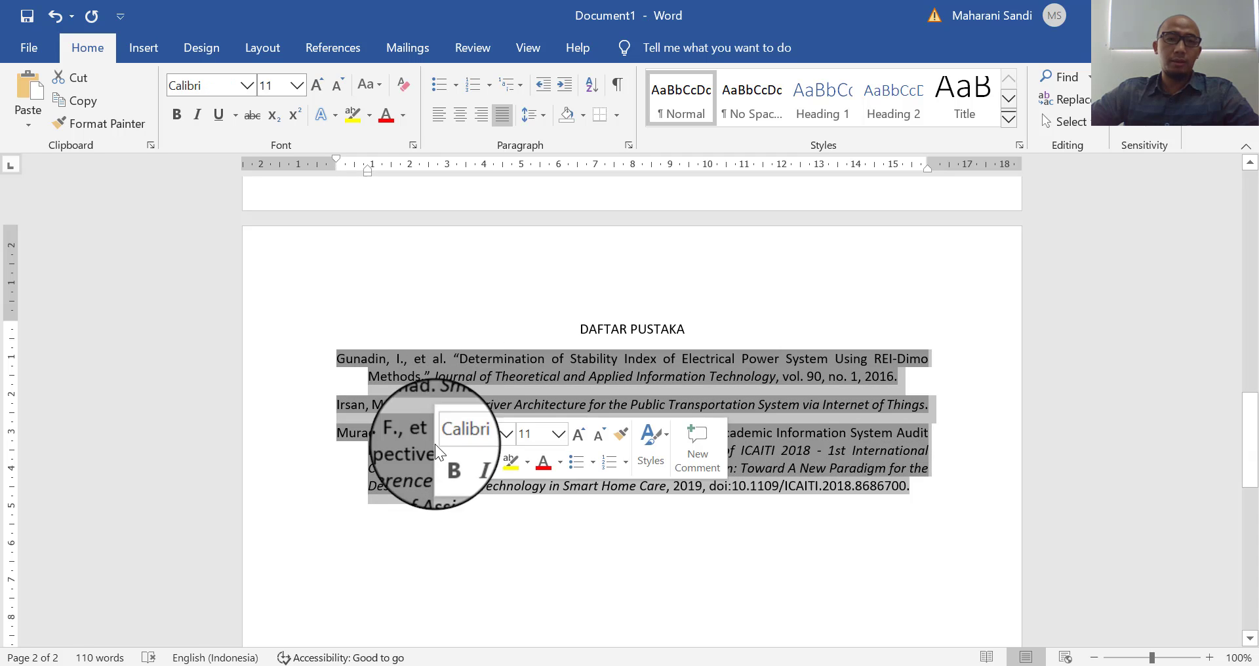
pyautogui.click(489, 85)
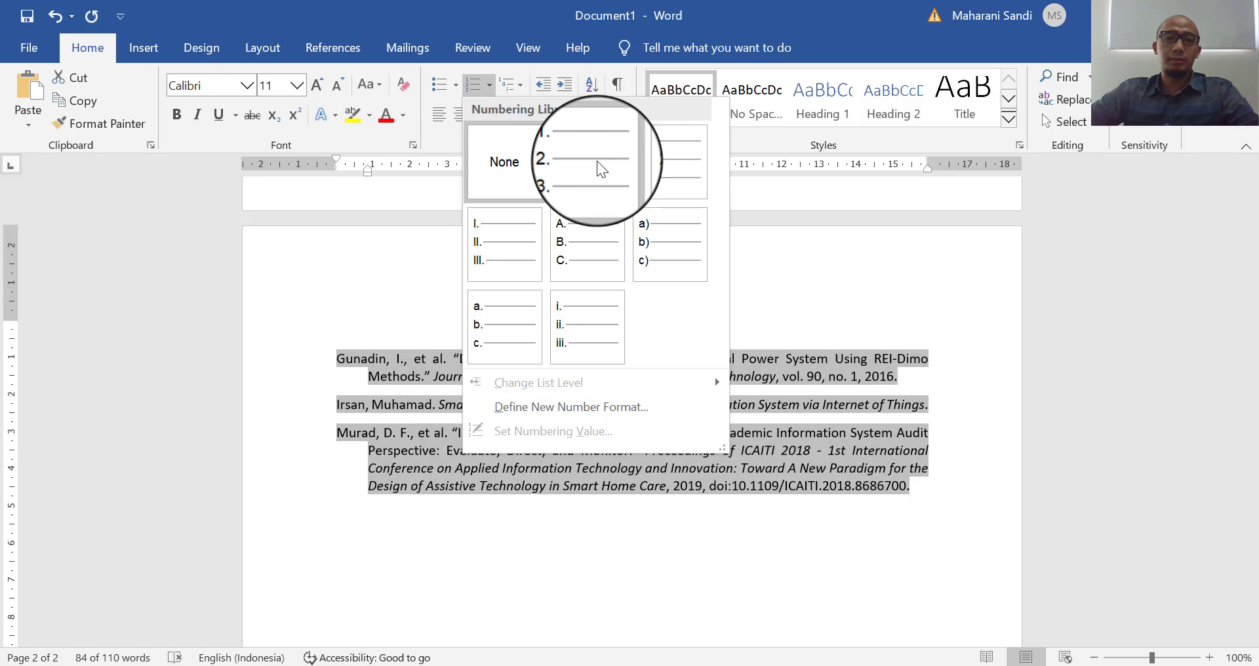
pyautogui.click(662, 160)
pyautogui.click(496, 542)
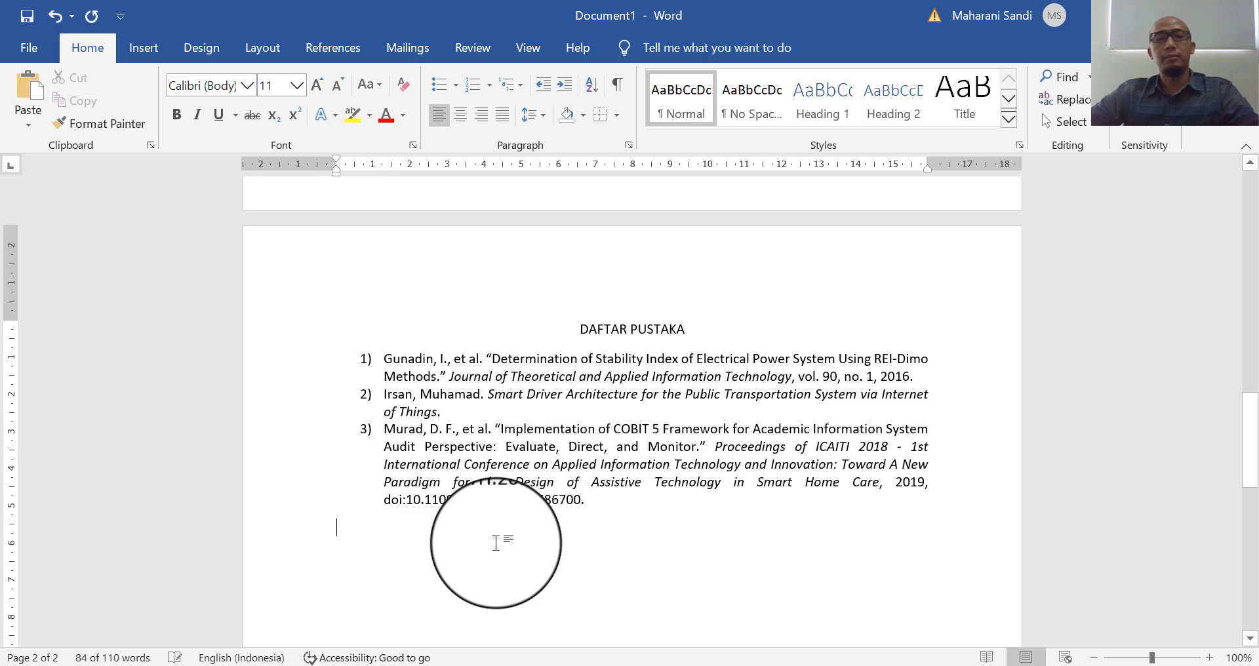
# - Type ',ini adalah referensi yang ke 4' after the Gunadin citation on line two
pyautogui.scroll(6, 499, 544)
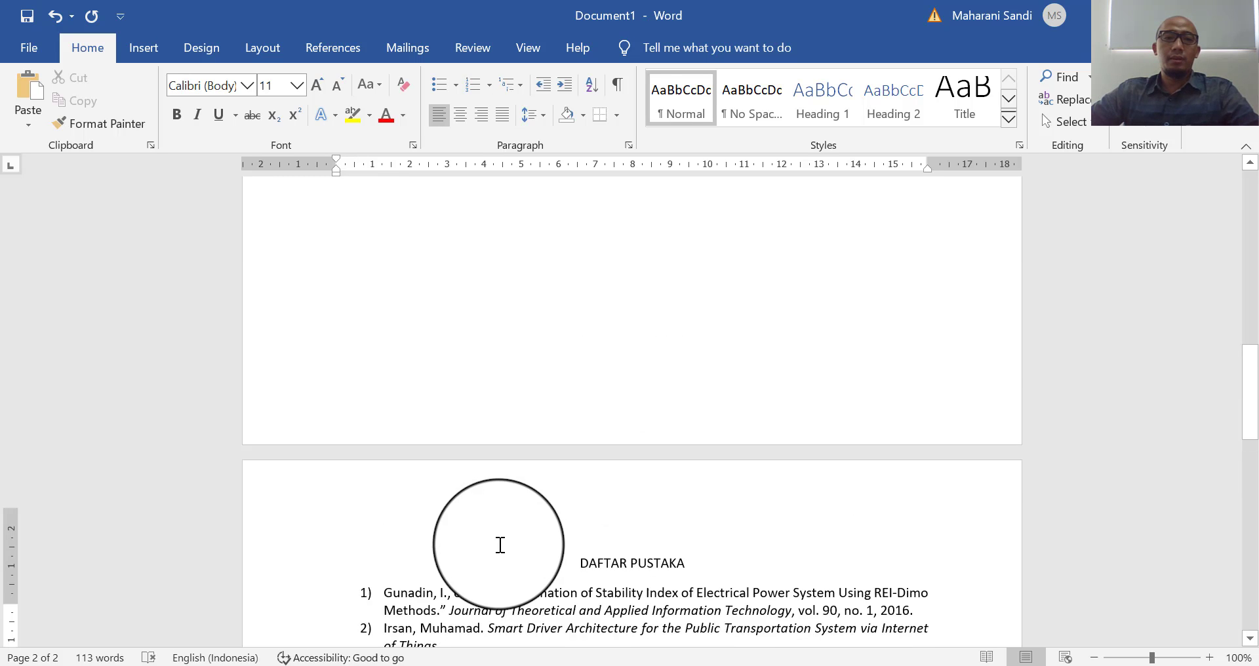
pyautogui.scroll(20, 500, 545)
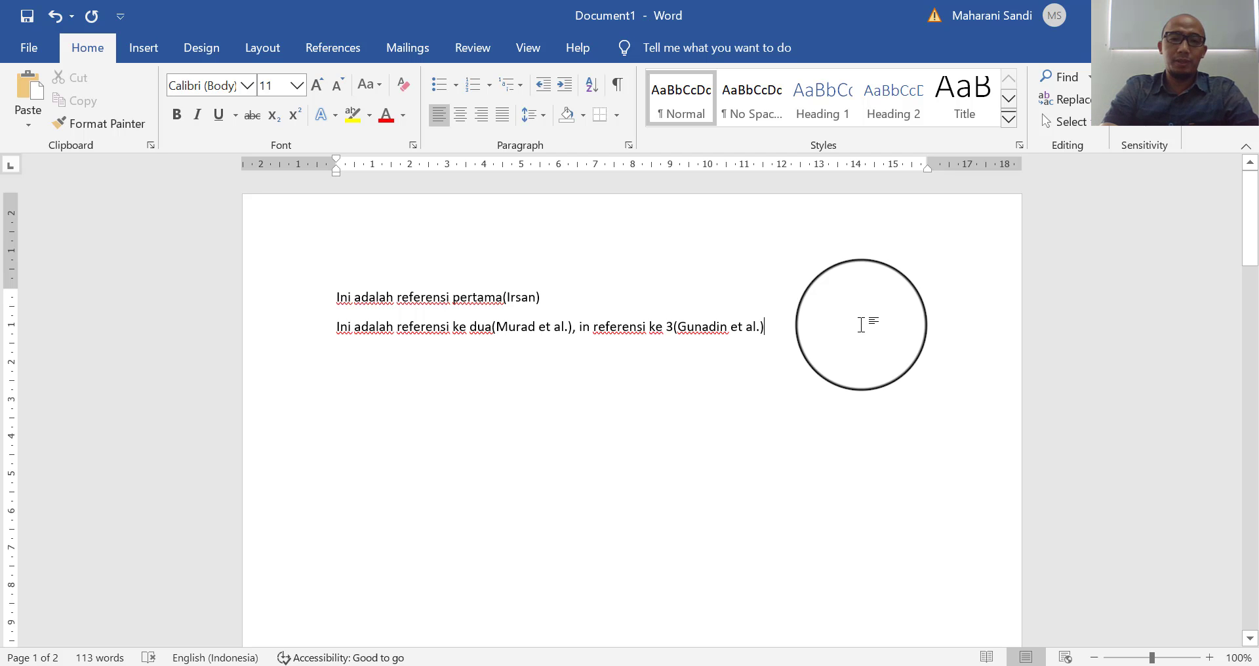
pyautogui.write(',i')
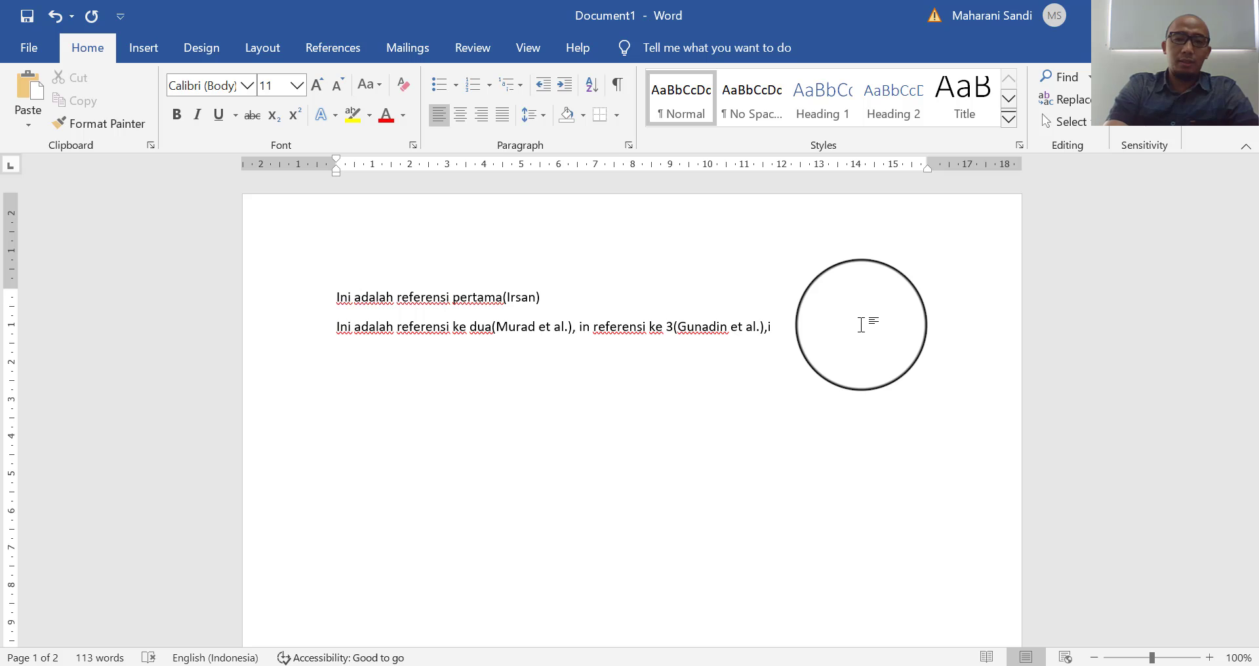
pyautogui.write('ni adalah ref')
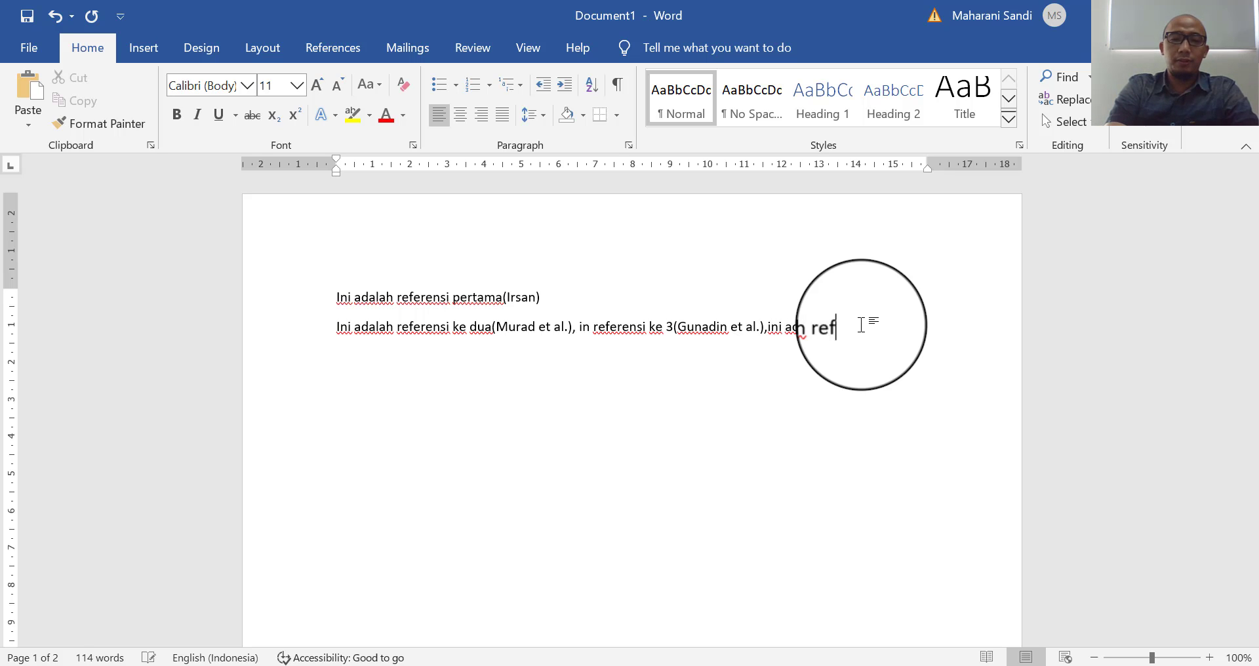
pyautogui.write('erensi')
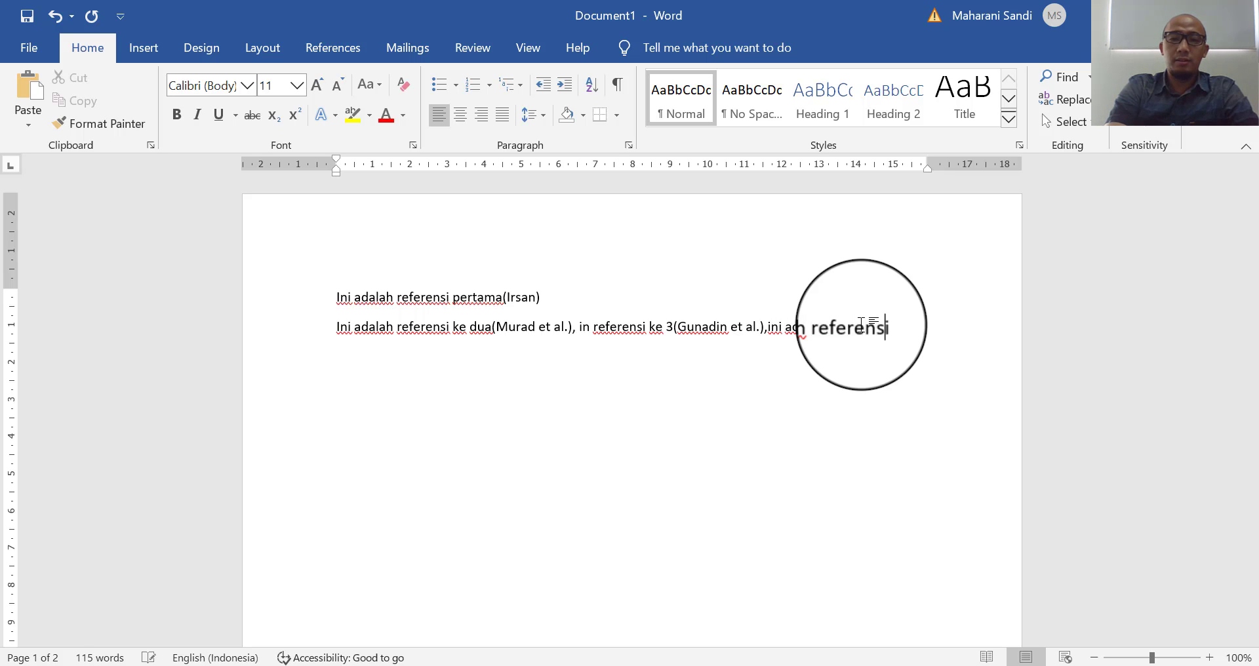
pyautogui.write(' yang ke 4')
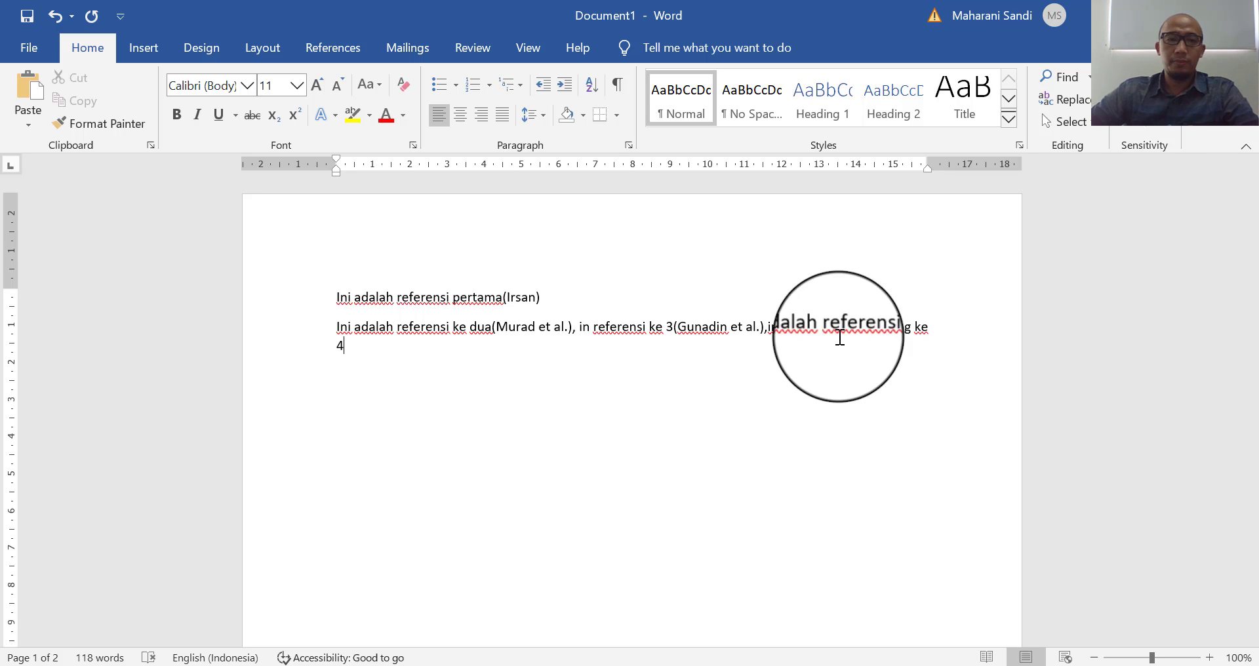
# - Cite Andwiyan 2018 (searched 'irsan') after 'yang ke 4' and check it now appears in DAFTAR PUSTAKA
pyautogui.click(308, 49)
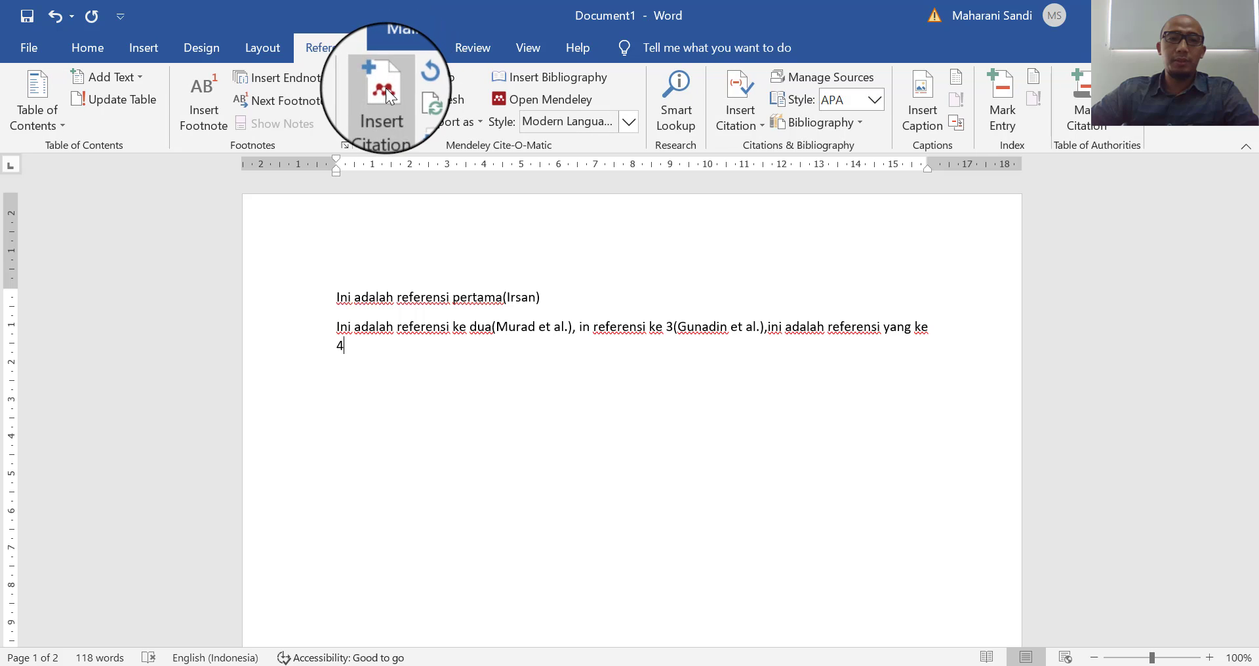
pyautogui.click(385, 88)
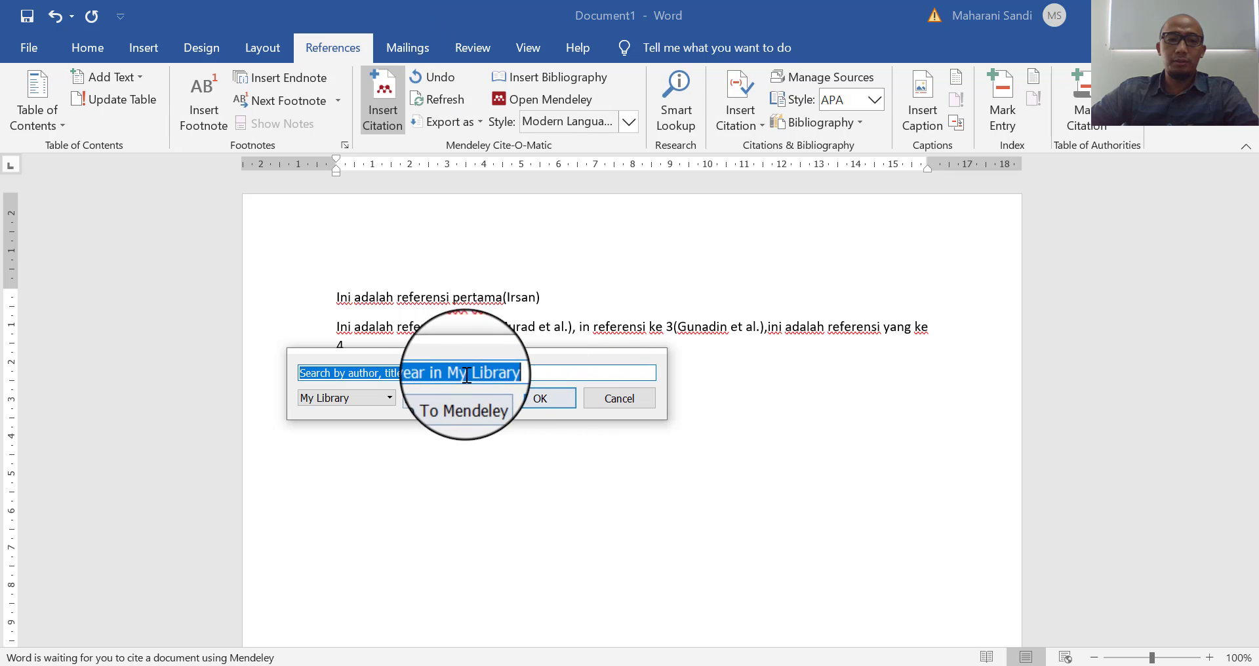
pyautogui.write('irsan')
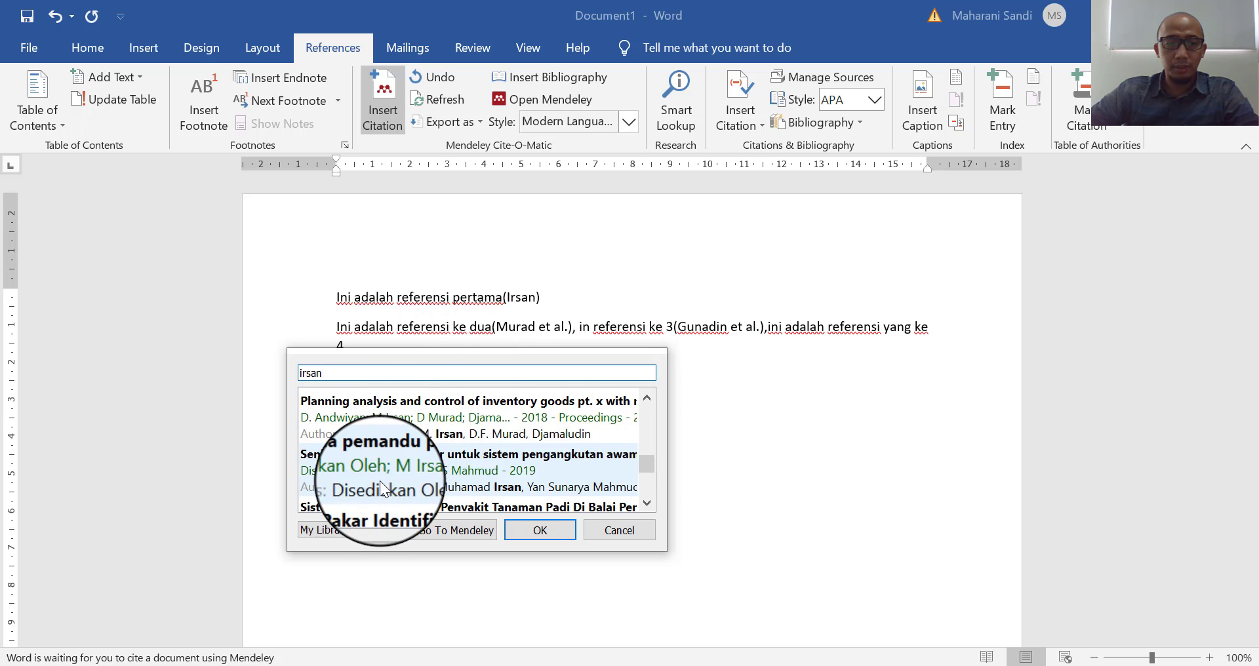
pyautogui.click(407, 413)
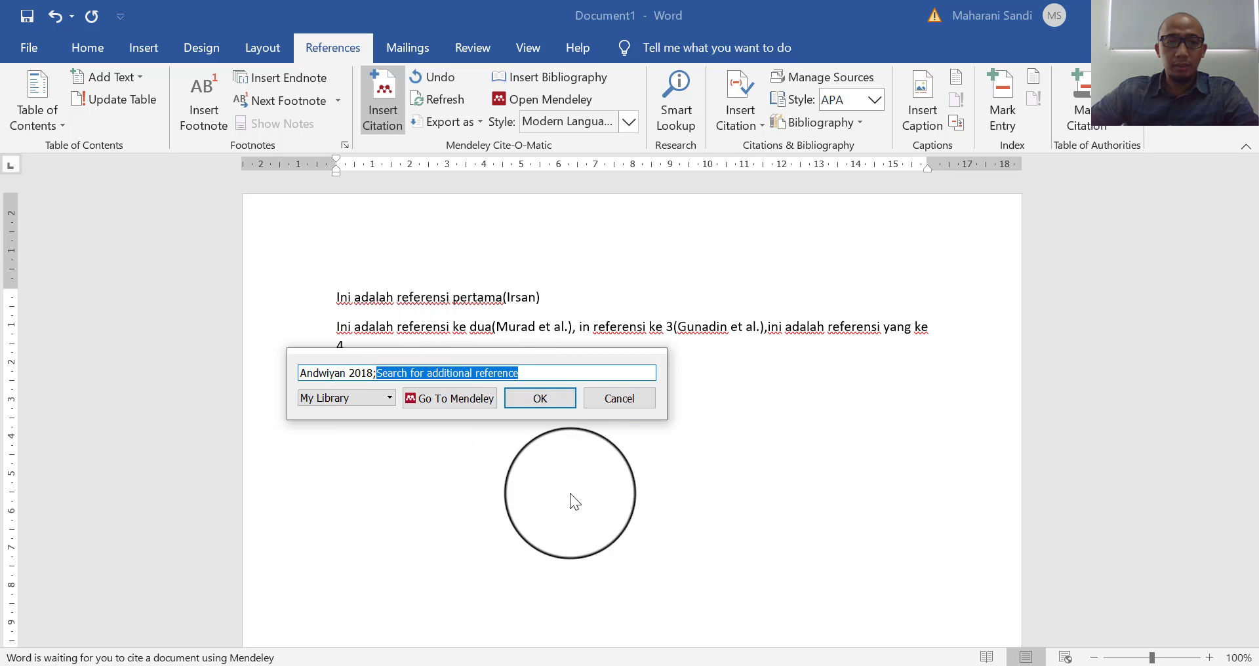
pyautogui.click(542, 398)
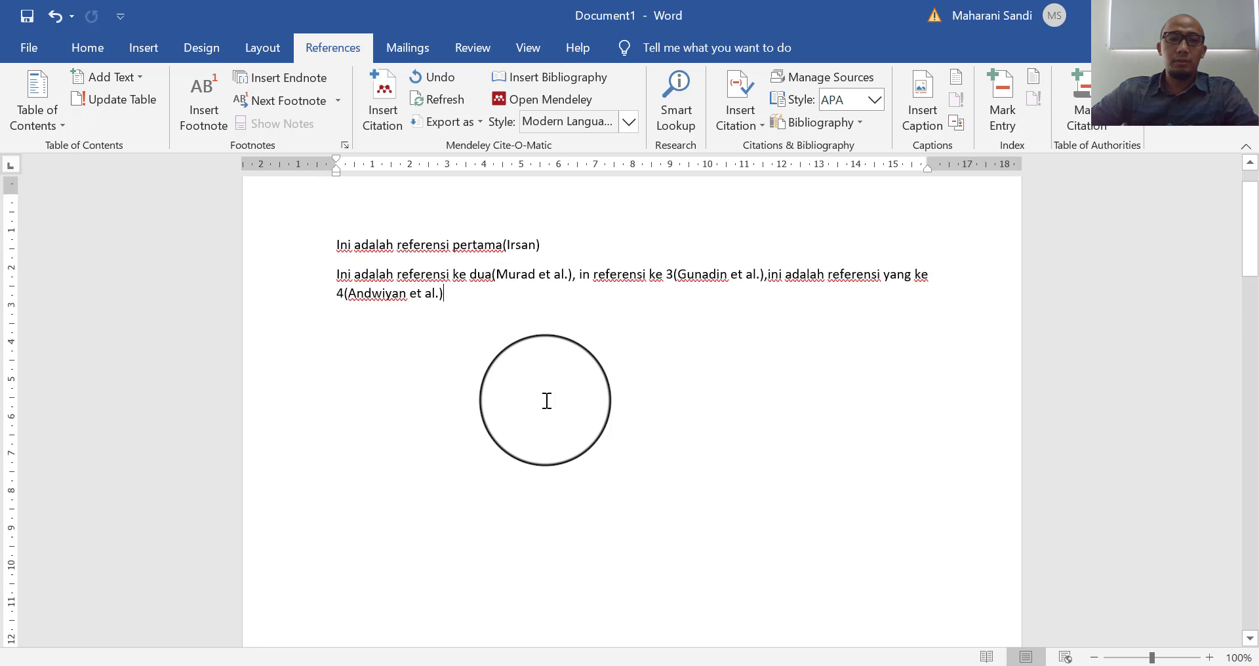
pyautogui.scroll(-15, 544, 400)
pyautogui.scroll(-10, 546, 402)
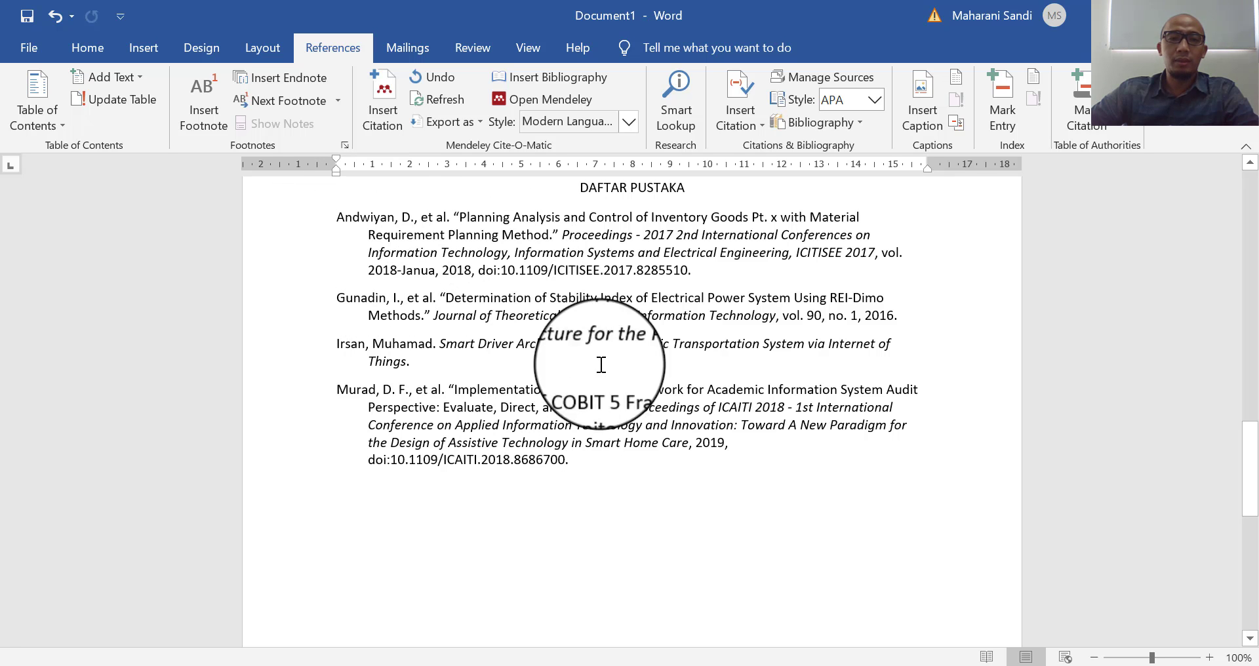
pyautogui.click(631, 116)
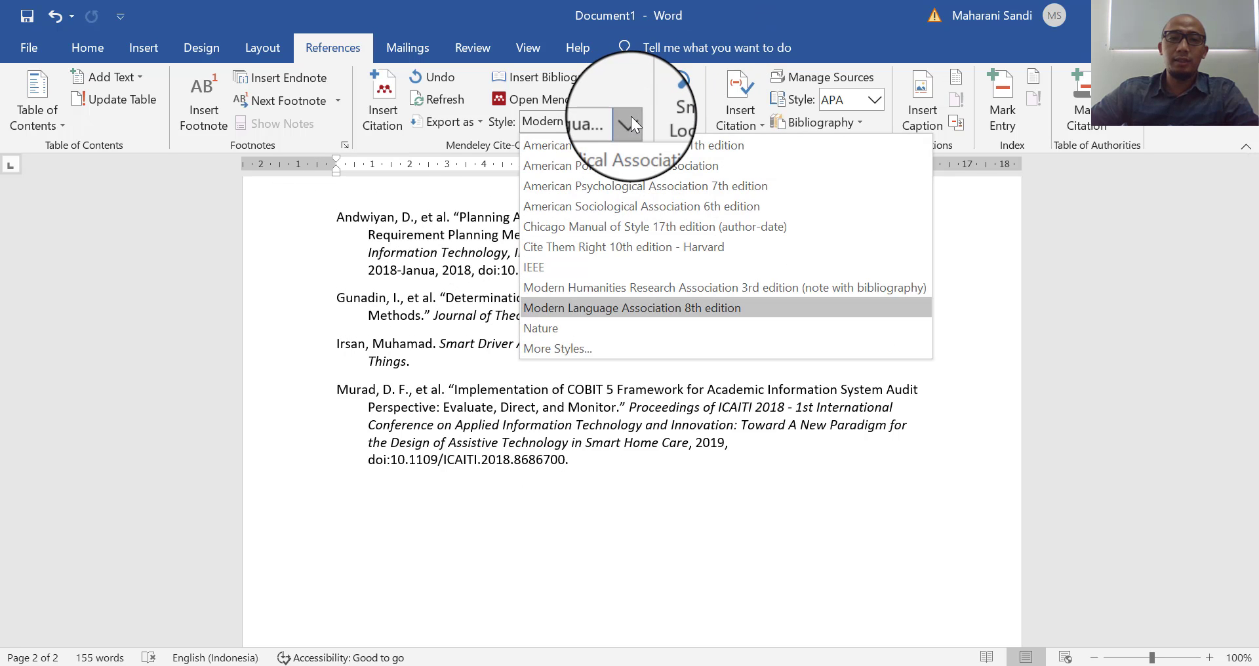
# - Switch the Mendeley citation style to IEEE and review the [1]–[4] citations and numbered bibliography
pyautogui.click(549, 263)
pyautogui.scroll(8, 549, 264)
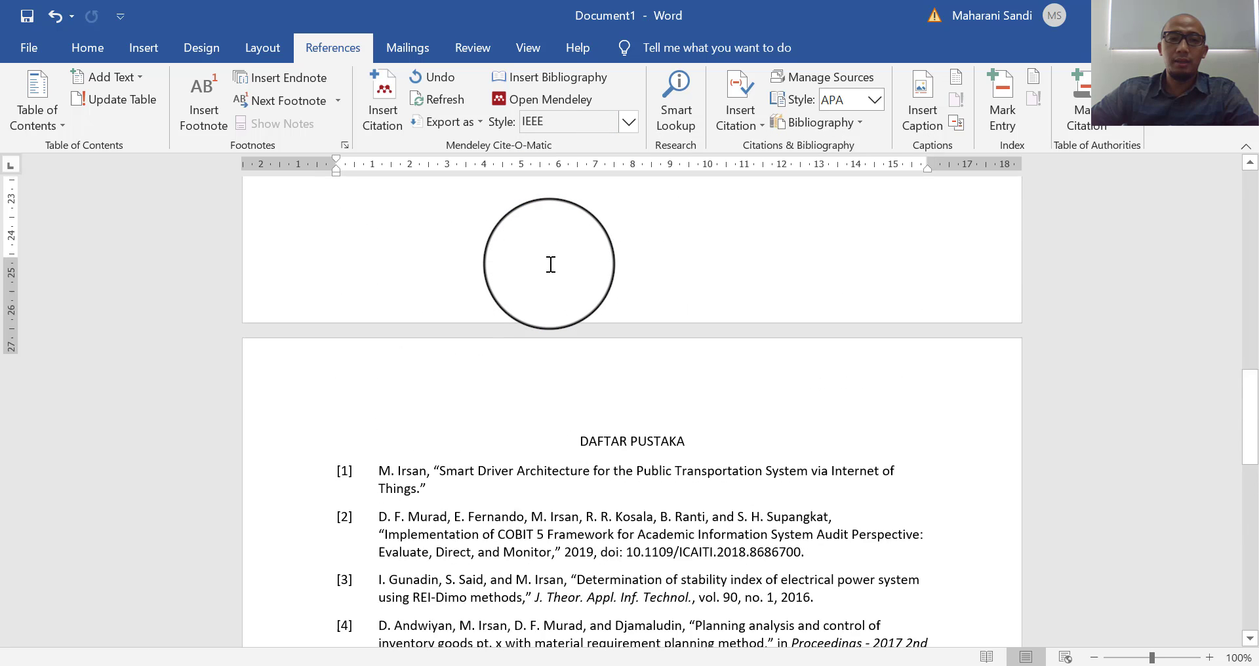
pyautogui.scroll(10, 550, 264)
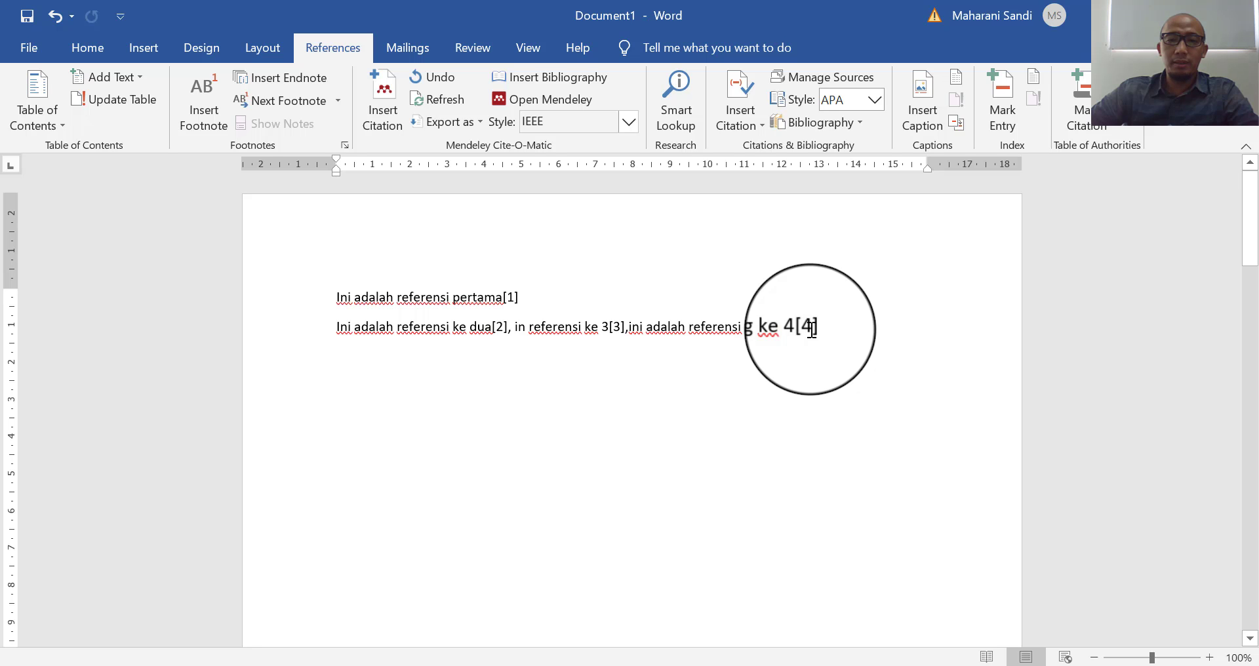
pyautogui.scroll(-12, 812, 329)
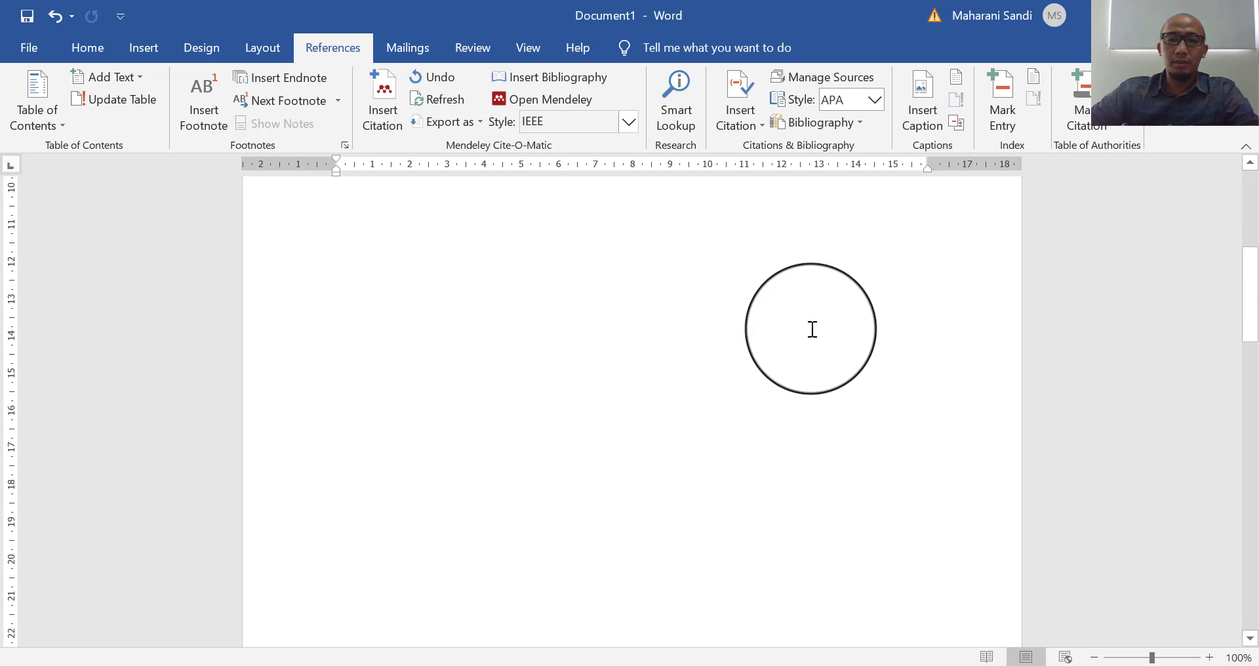
pyautogui.scroll(-2, 813, 328)
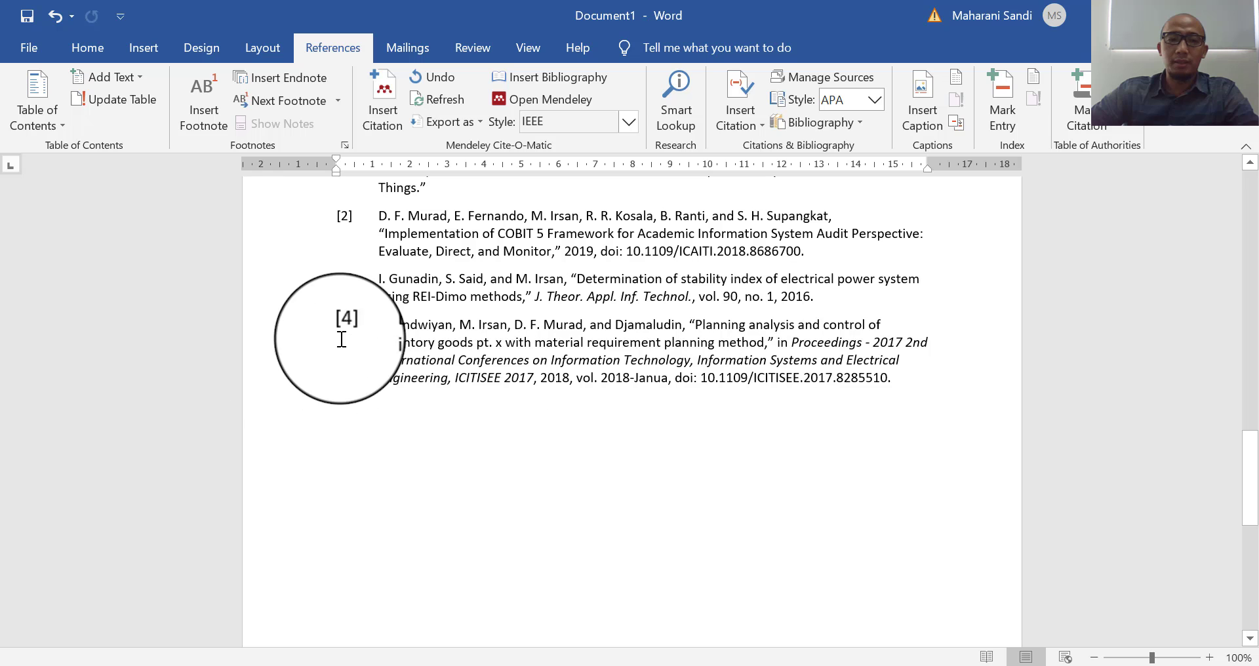
pyautogui.scroll(12, 357, 323)
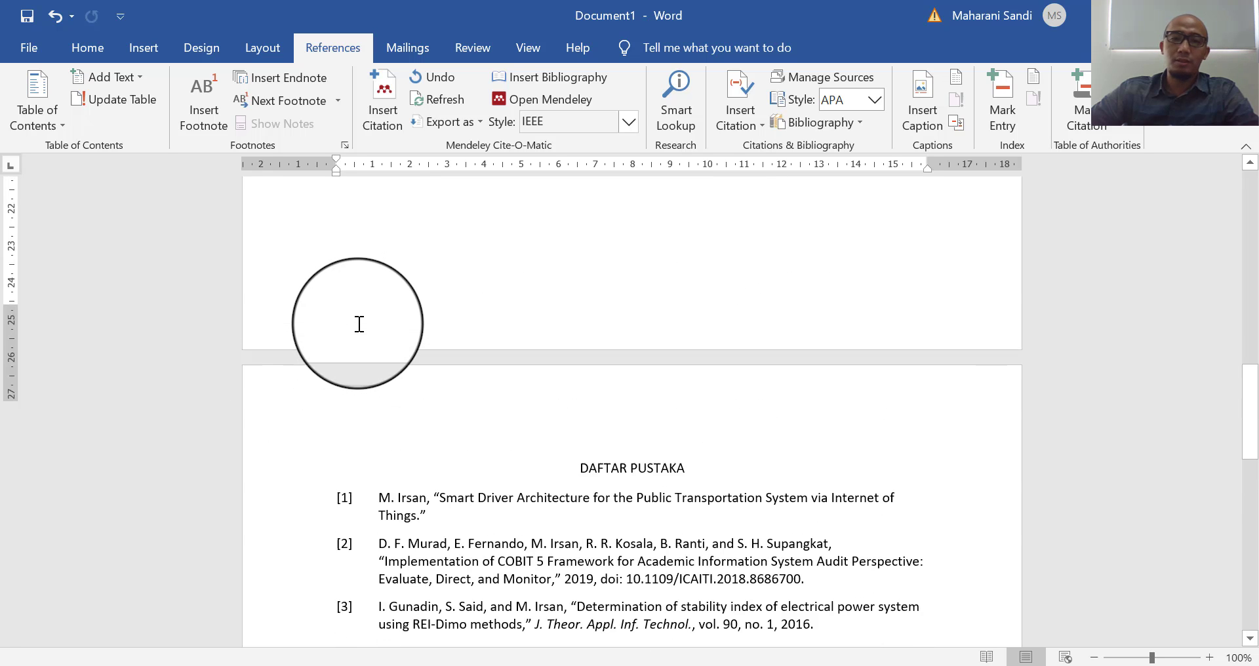
# - Append ', in yang ke lima' to line two and cite the 2015 Crash Stats report (searched 'transpor') there
pyautogui.scroll(1, 360, 323)
pyautogui.write(', ')
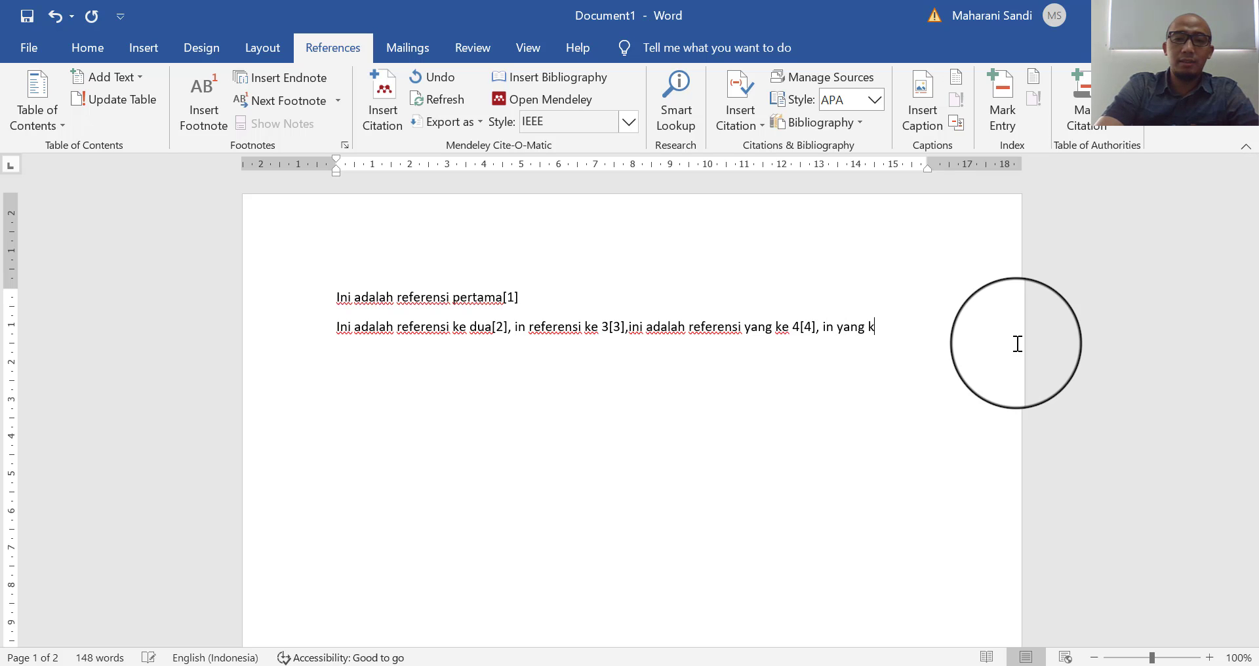
pyautogui.write('in yang ke lima')
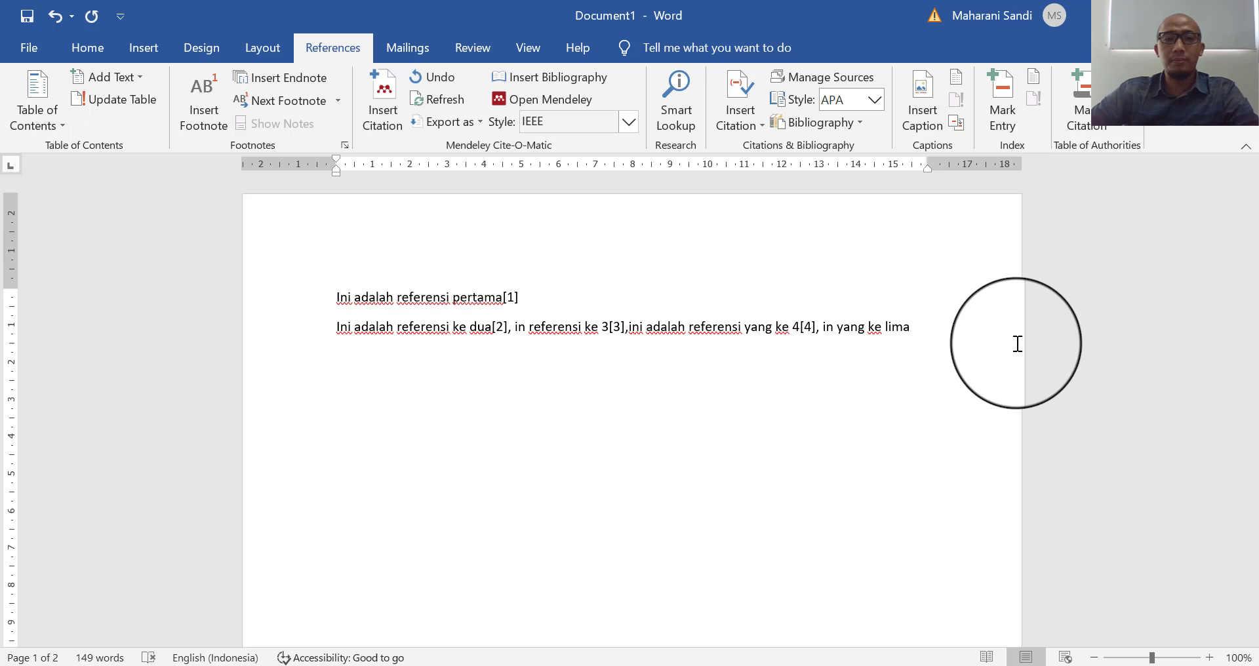
pyautogui.click(374, 91)
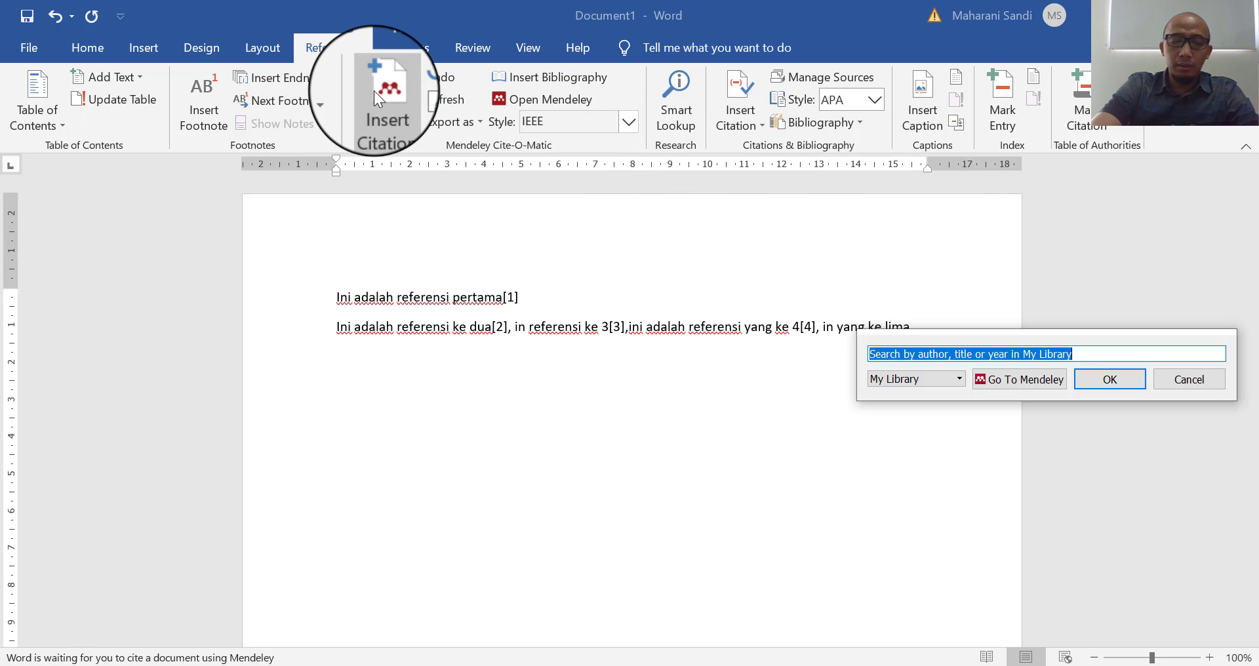
pyautogui.write('tran')
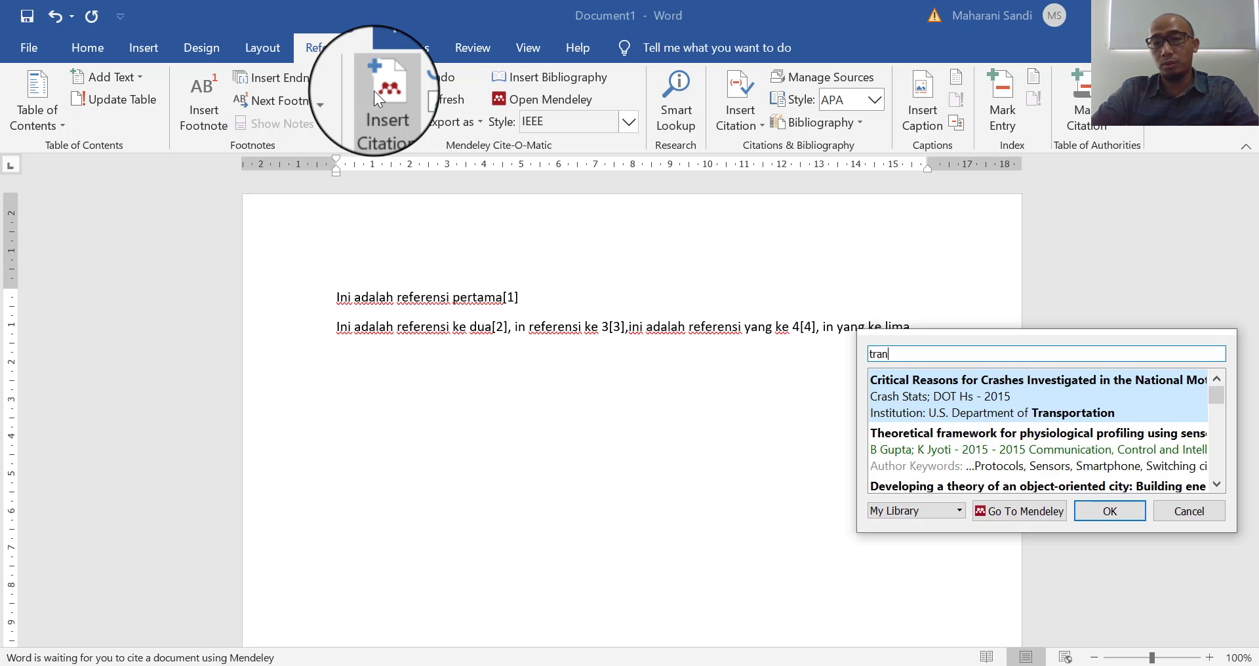
pyautogui.write('spor')
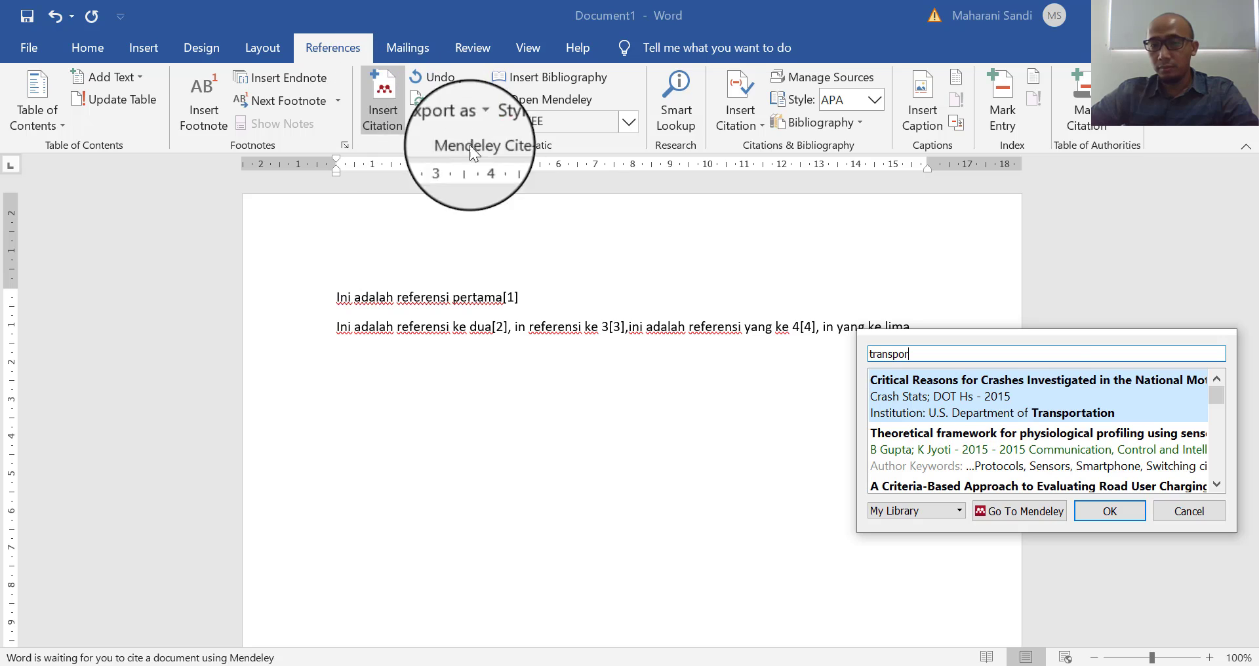
pyautogui.click(1030, 409)
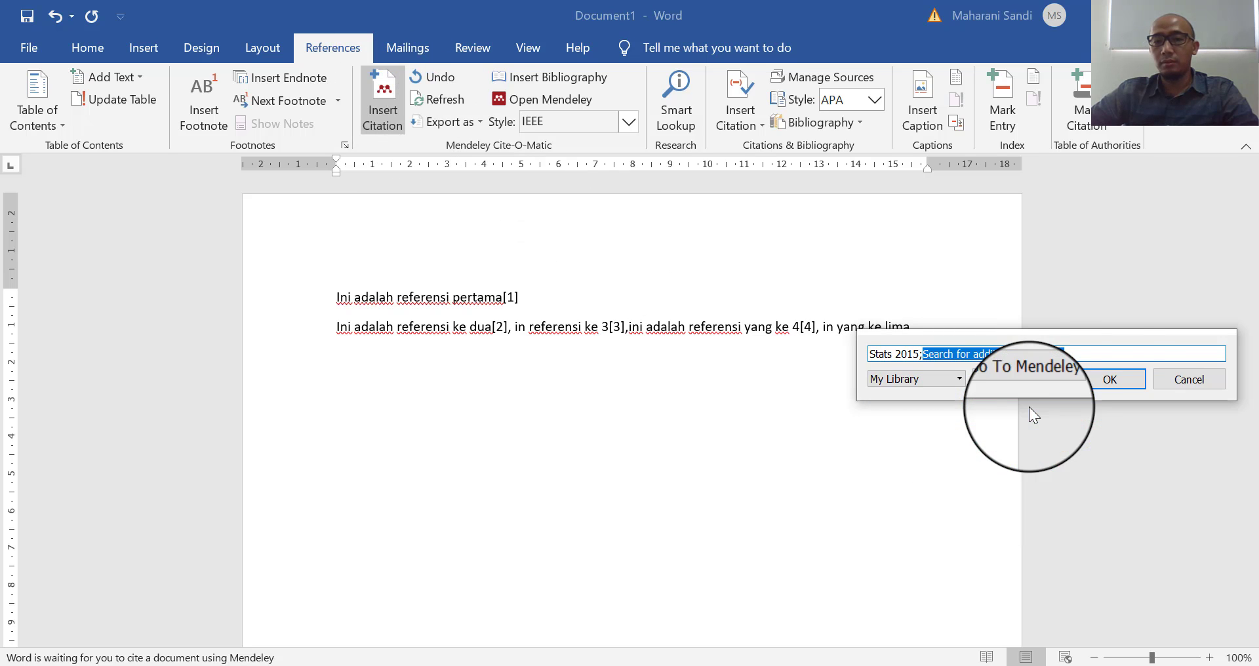
pyautogui.click(1115, 384)
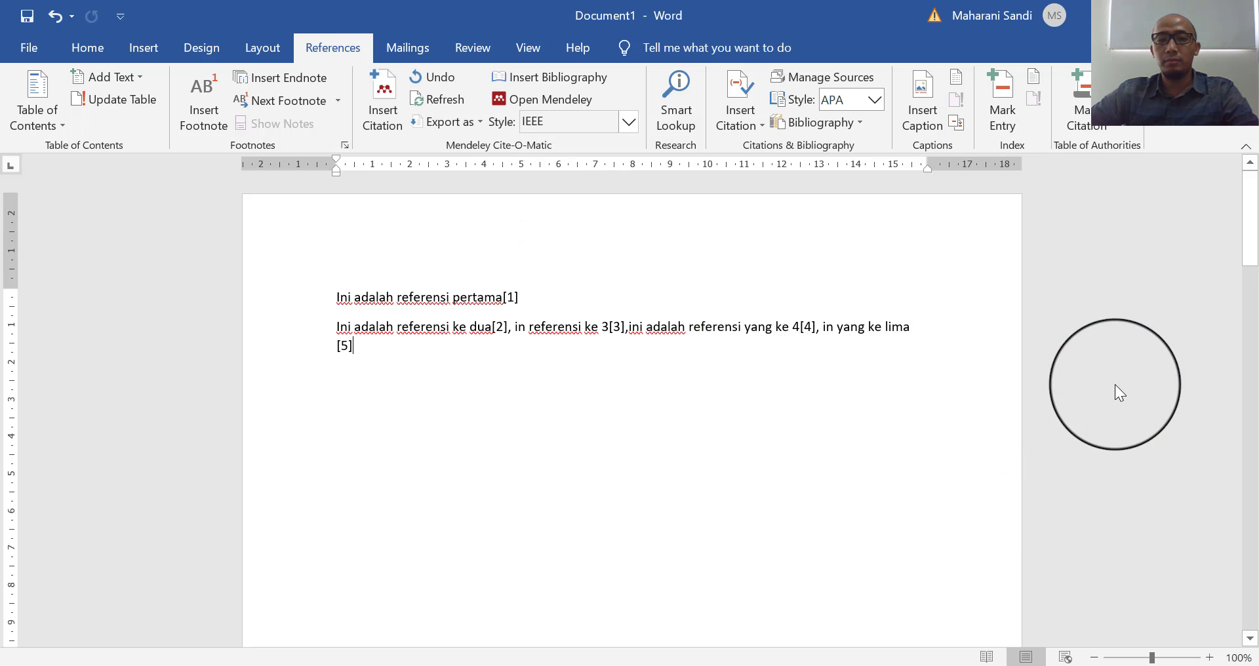
pyautogui.scroll(-15, 425, 338)
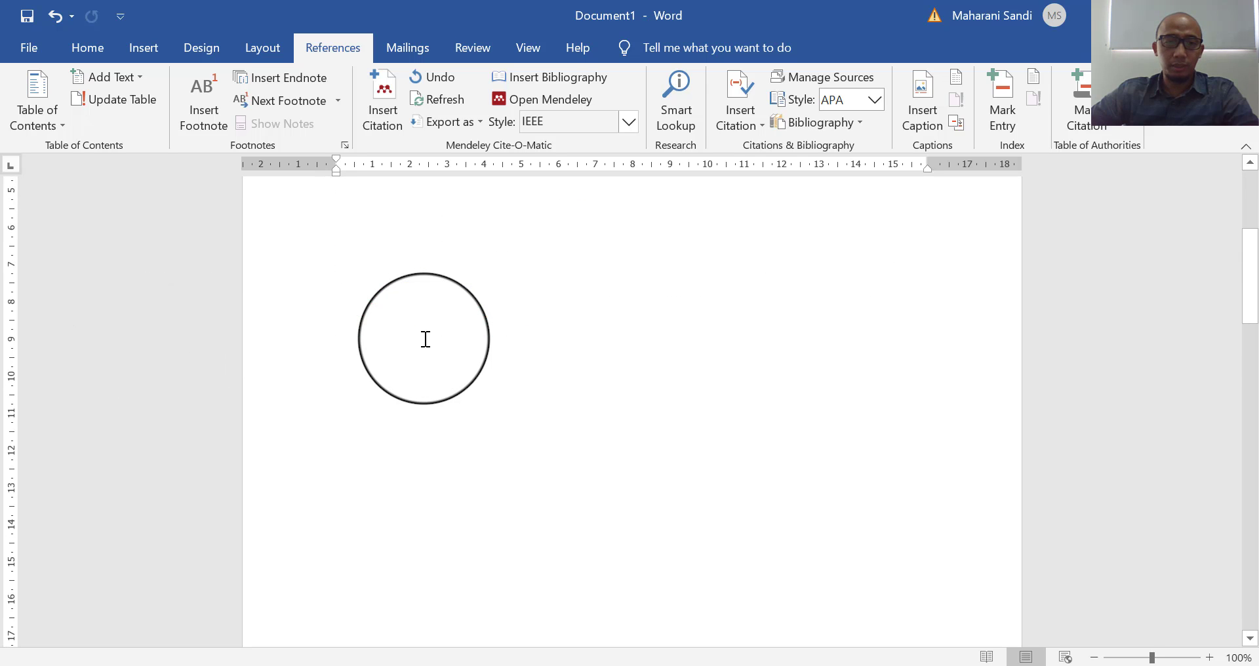
pyautogui.scroll(-5, 420, 354)
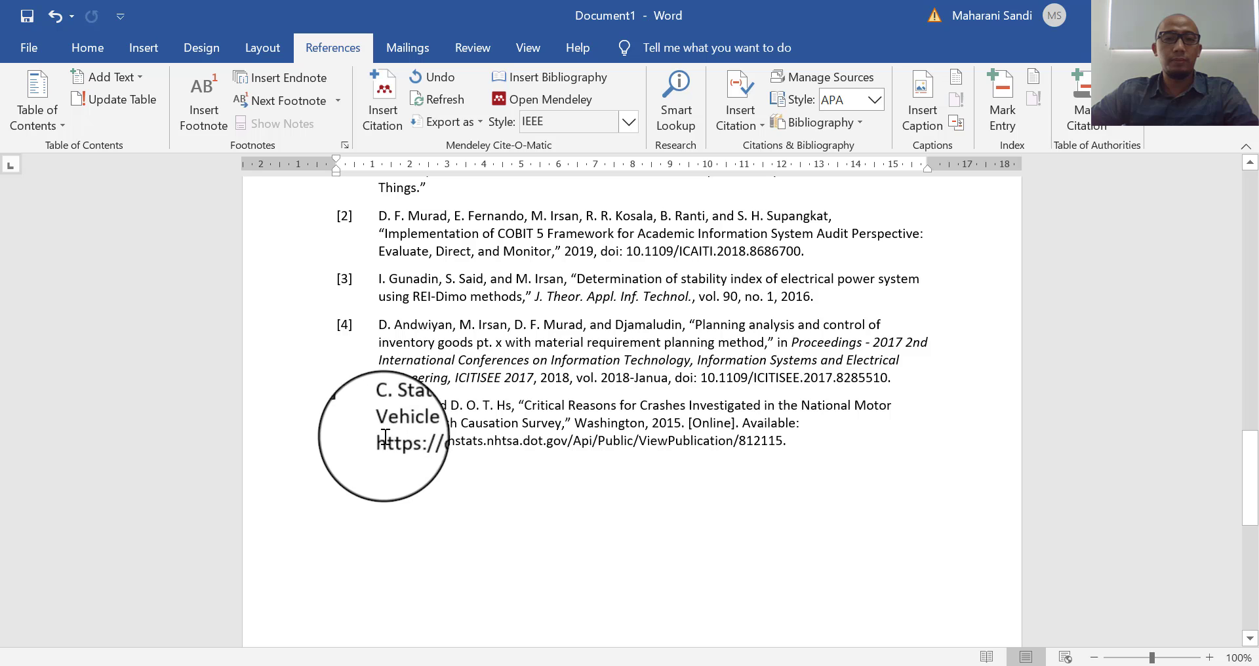
pyautogui.scroll(4, 858, 433)
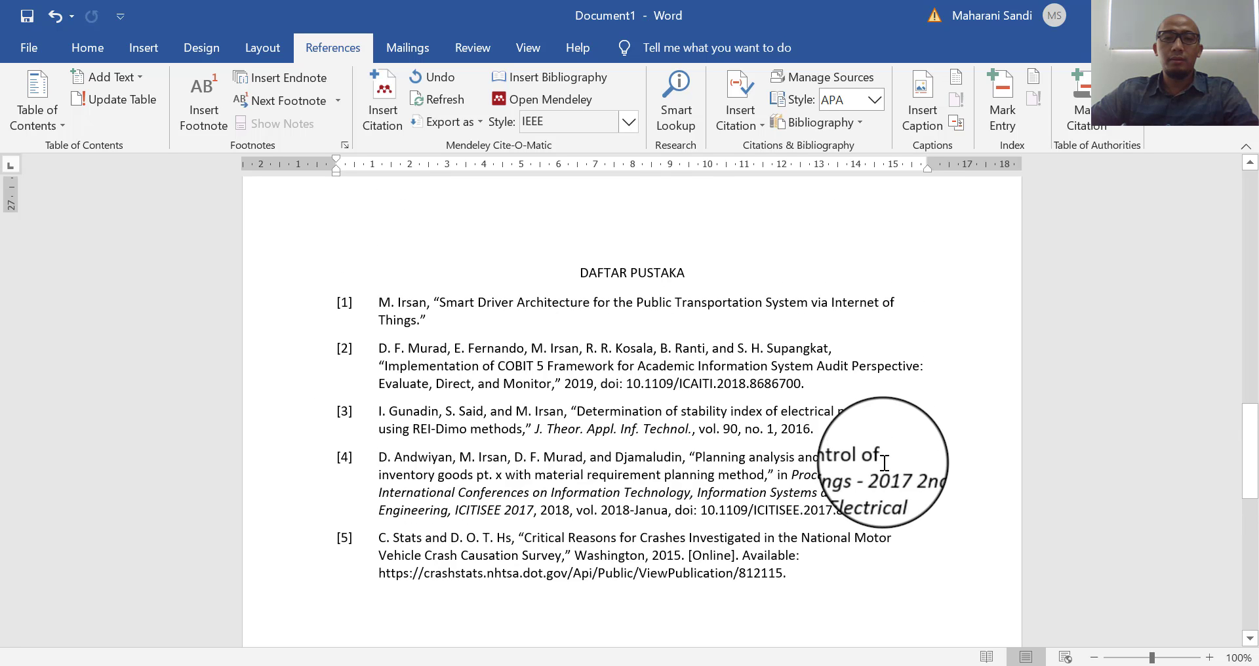
pyautogui.scroll(8, 897, 472)
pyautogui.scroll(15, 898, 476)
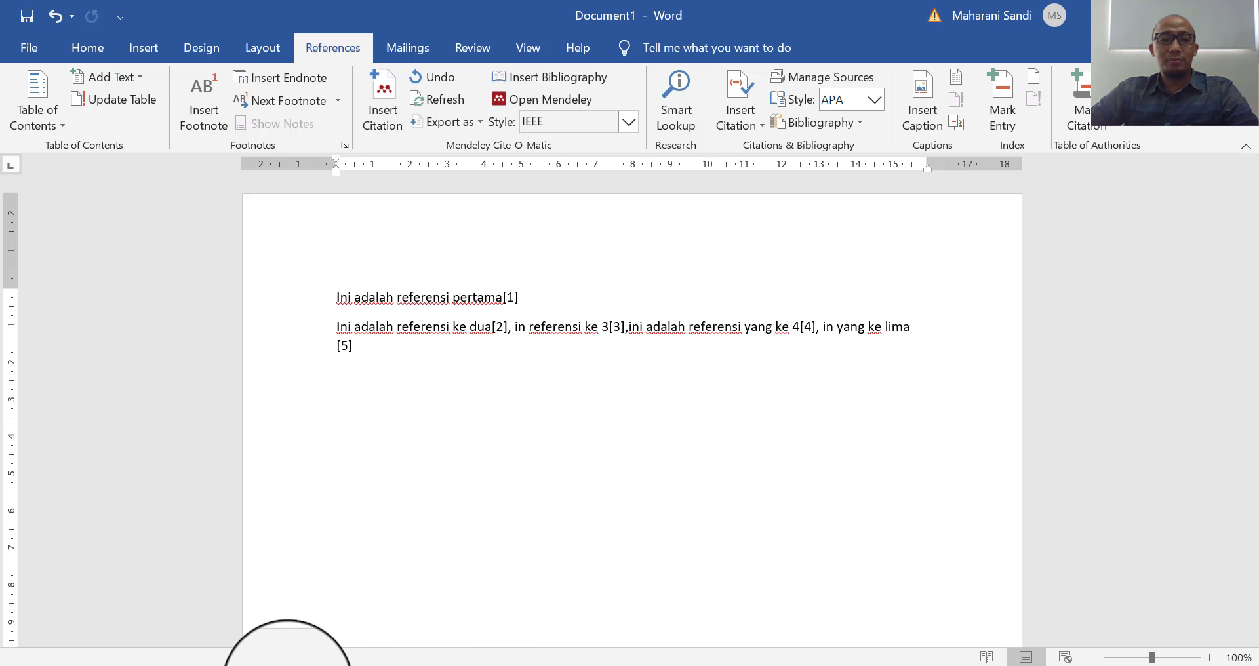
pyautogui.click(289, 665)
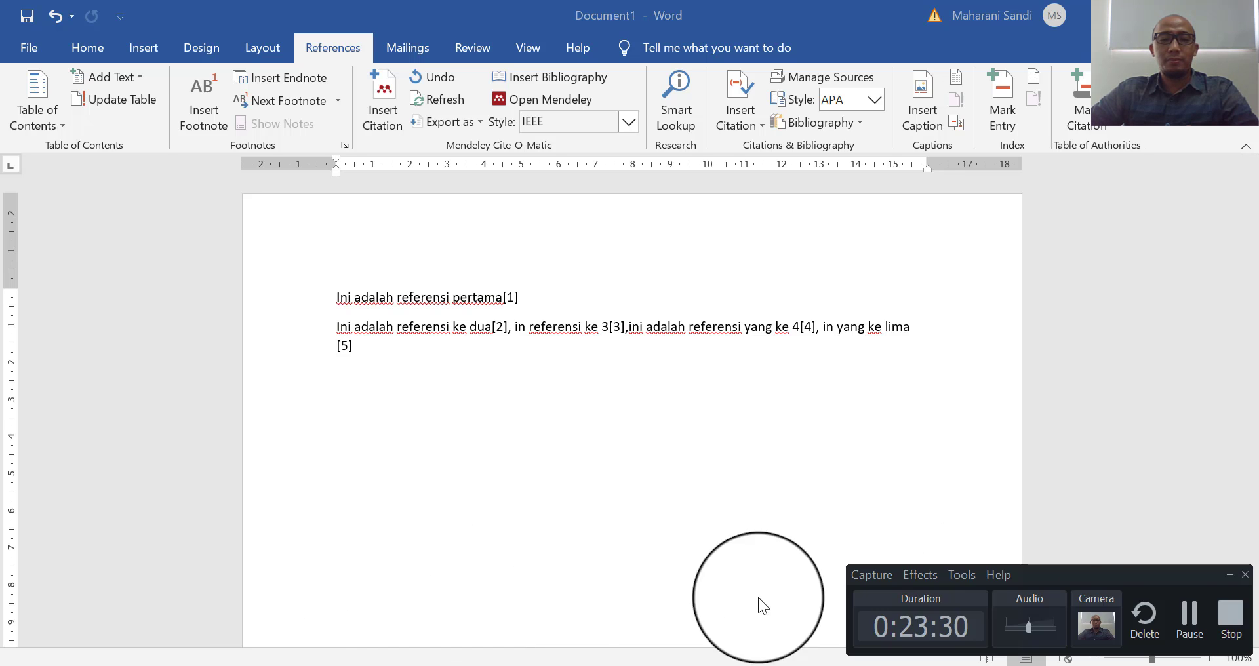
# - Return to the browser showing the Mendeley catalogue page for 'The Computer for the 21st Century'
pyautogui.click(1197, 620)
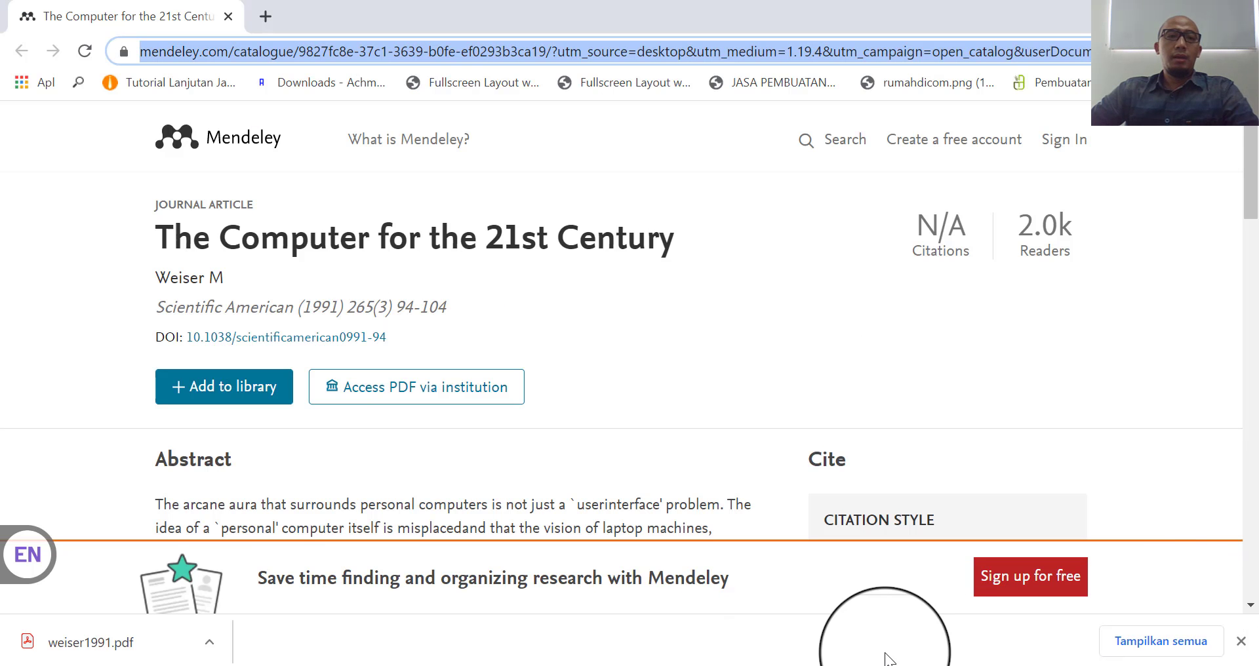